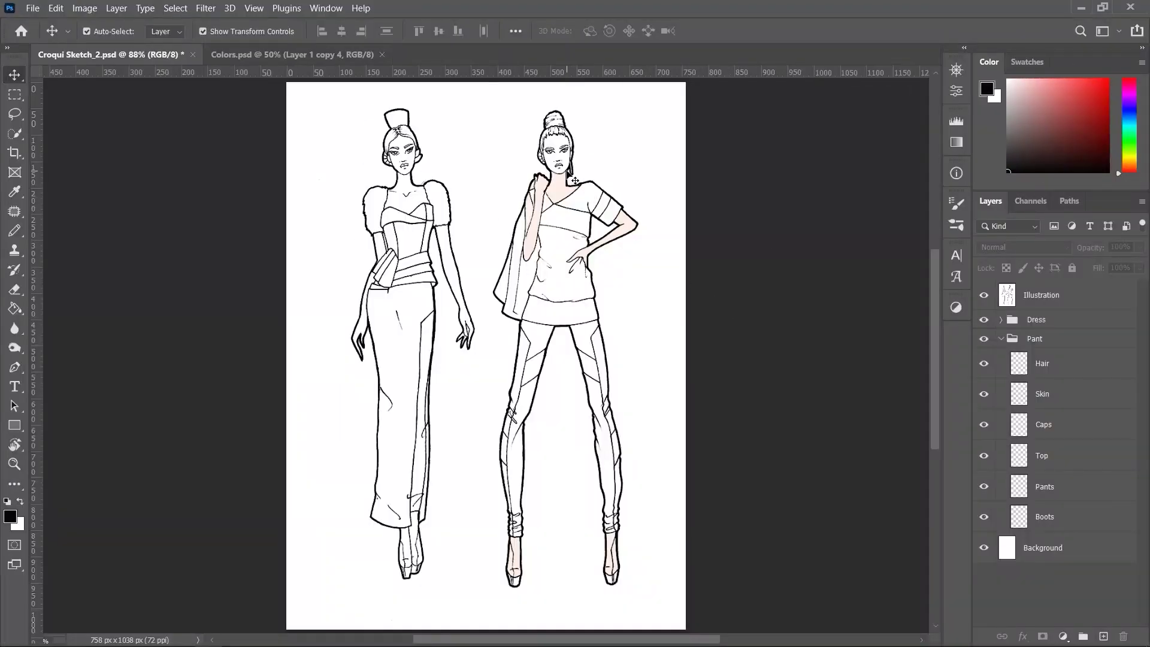
# Make the Skin layer active and choose the Paint Bucket tool.
pyautogui.click(1072, 397)
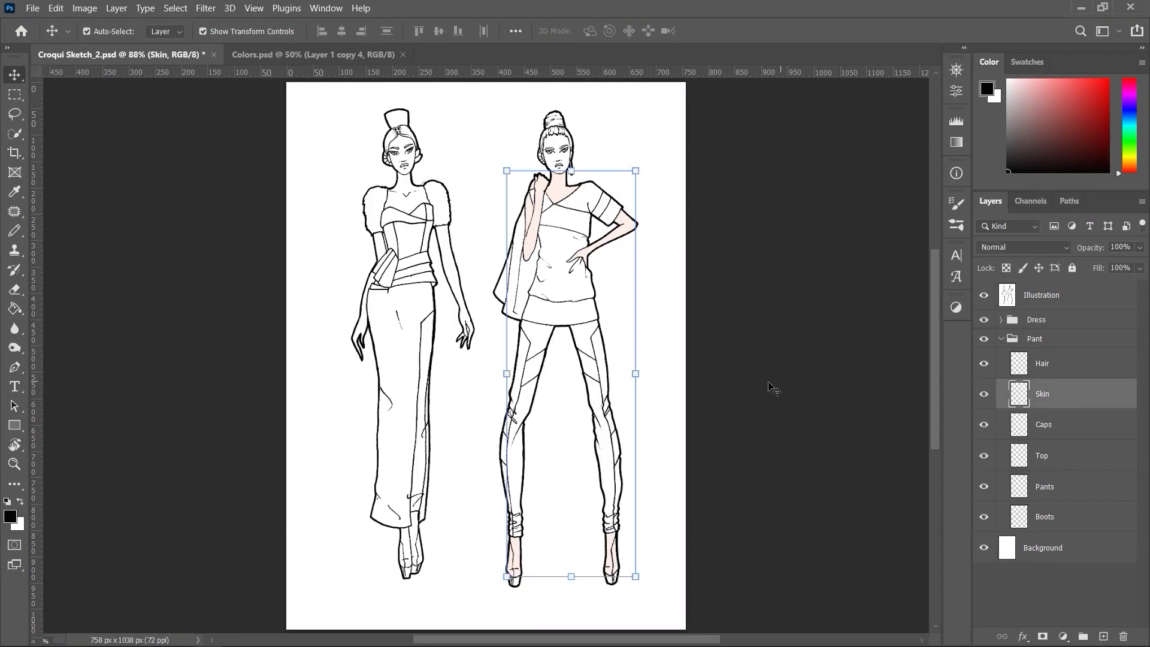
pyautogui.click(14, 311)
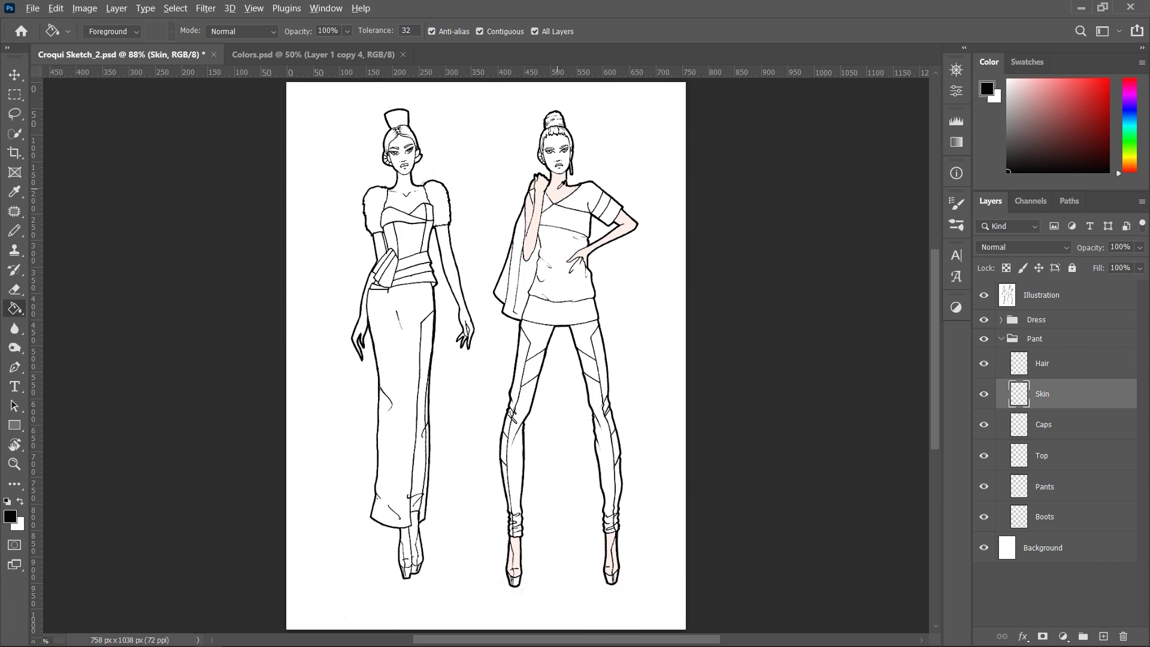
# Set pale skin pink as the paint colour, test-fill the face, then undo the fill.
pyautogui.keyDown('alt'); pyautogui.click(561, 187); pyautogui.keyUp('alt')
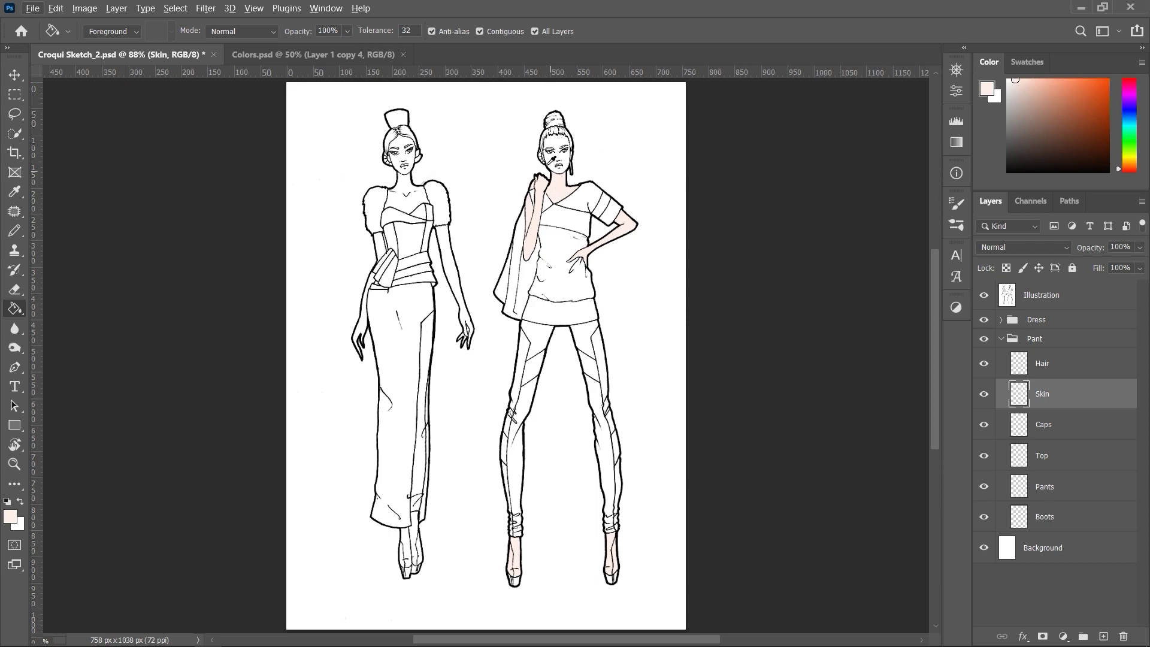
pyautogui.scroll(2, 552, 161)
pyautogui.scroll(2, 551, 159)
pyautogui.scroll(1, 553, 150)
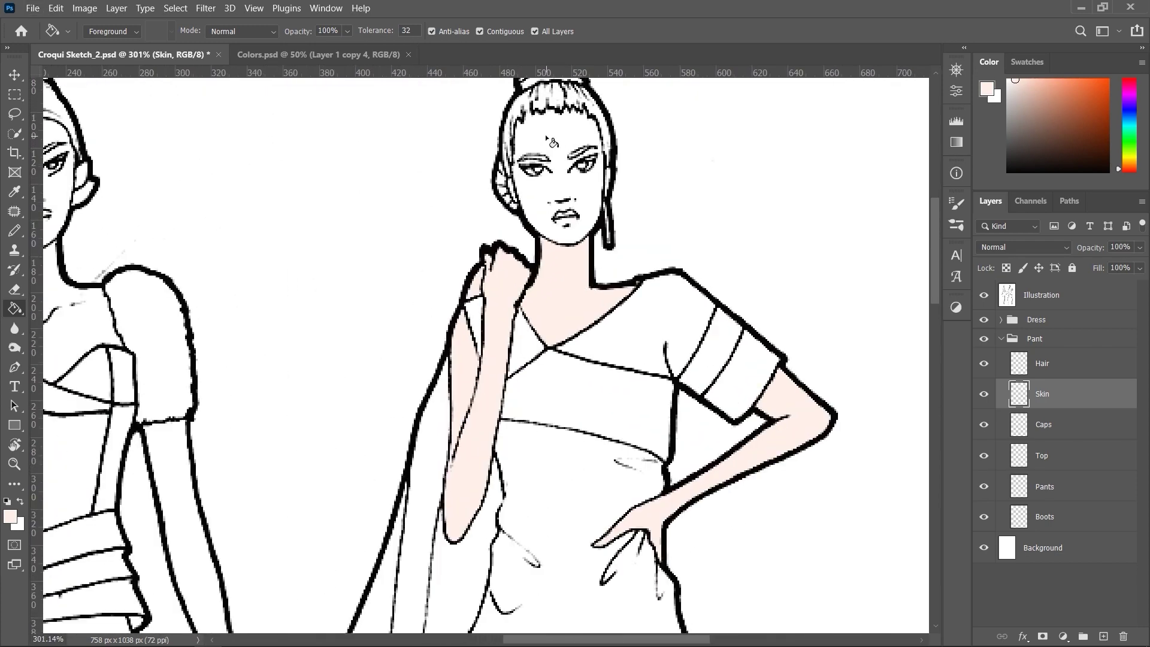
pyautogui.click(547, 136)
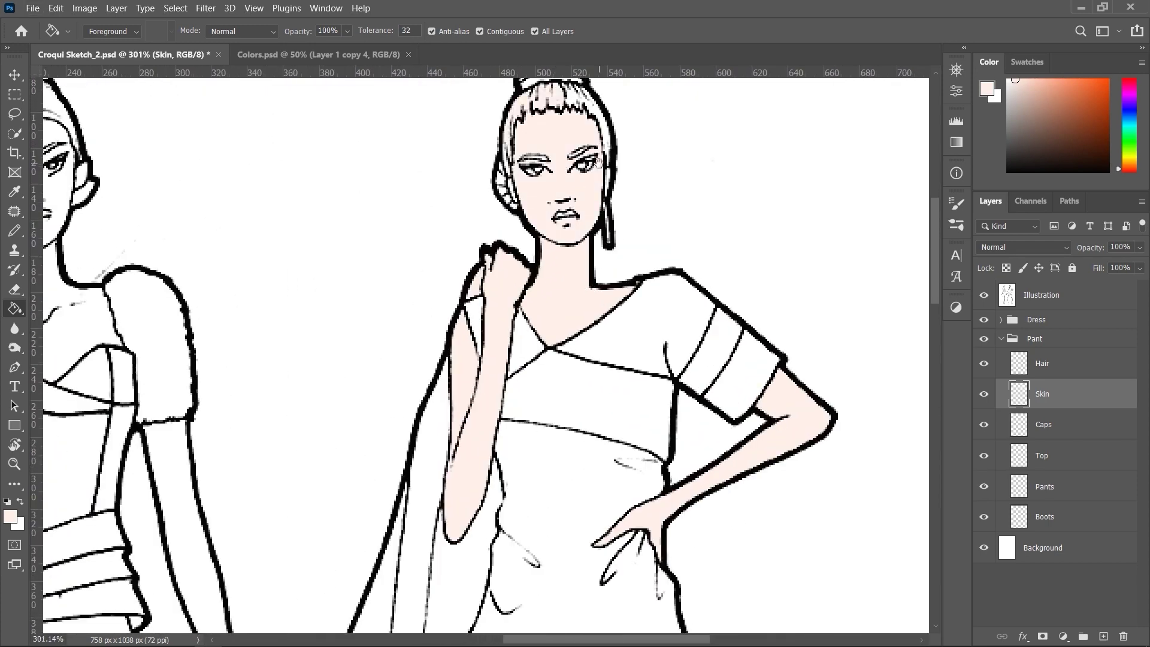
pyautogui.scroll(1, 588, 174)
pyautogui.scroll(1, 587, 174)
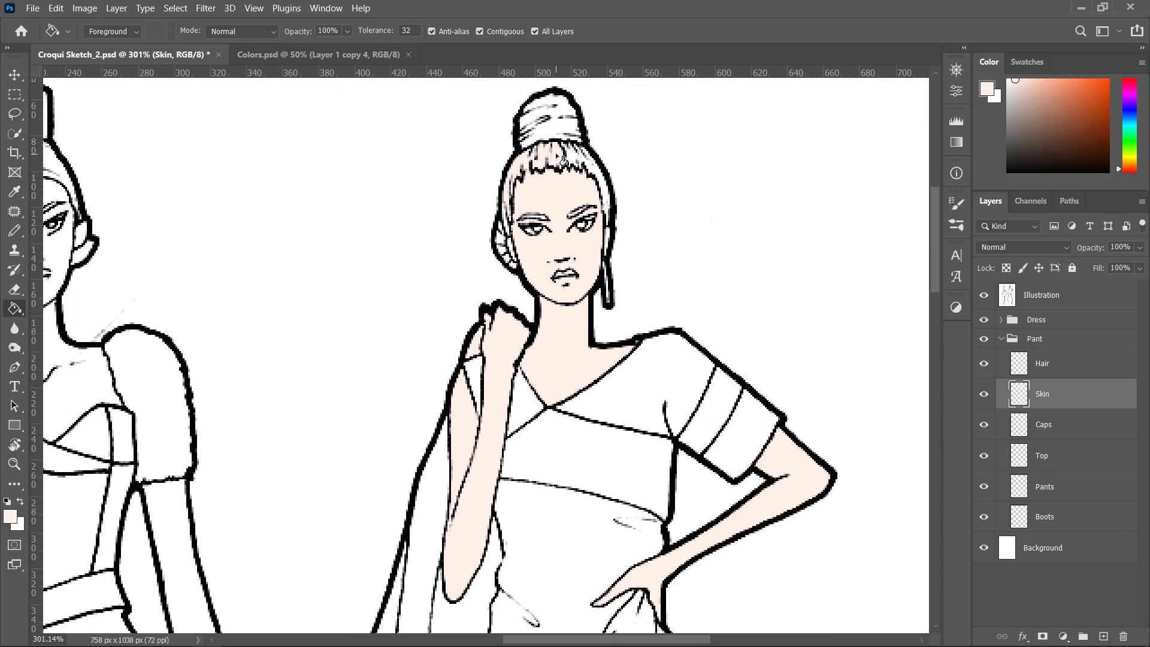
pyautogui.hotkey('ctrl', 'z')
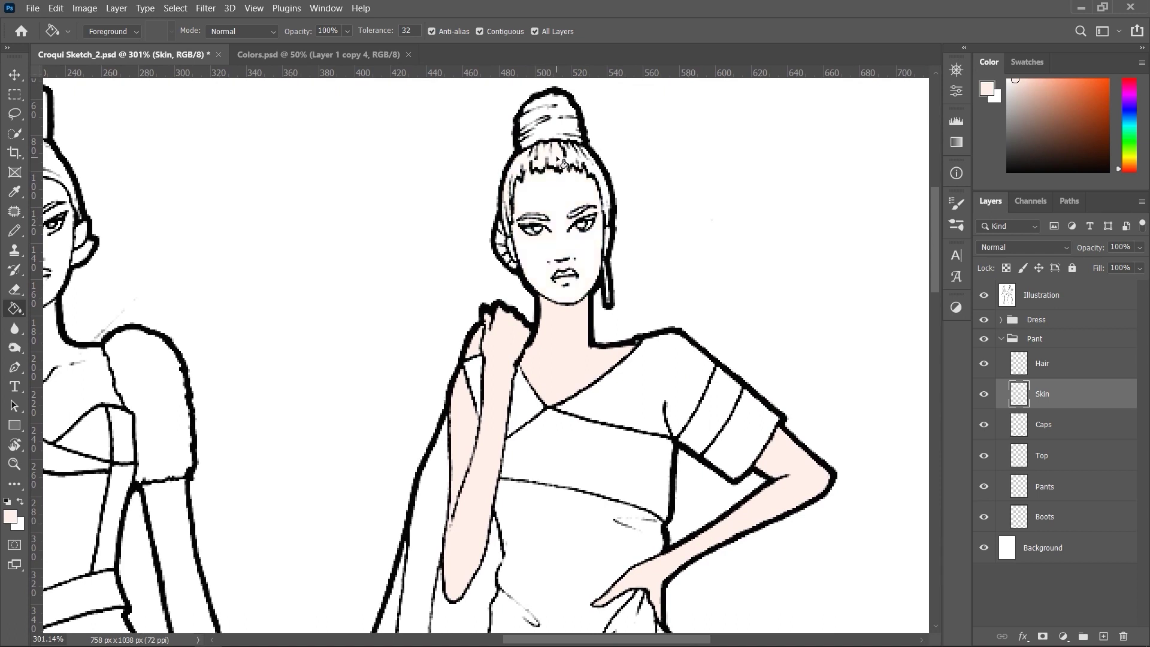
# On the Illustration layer, set up a black Pencil and zoom into the face.
pyautogui.click(1067, 296)
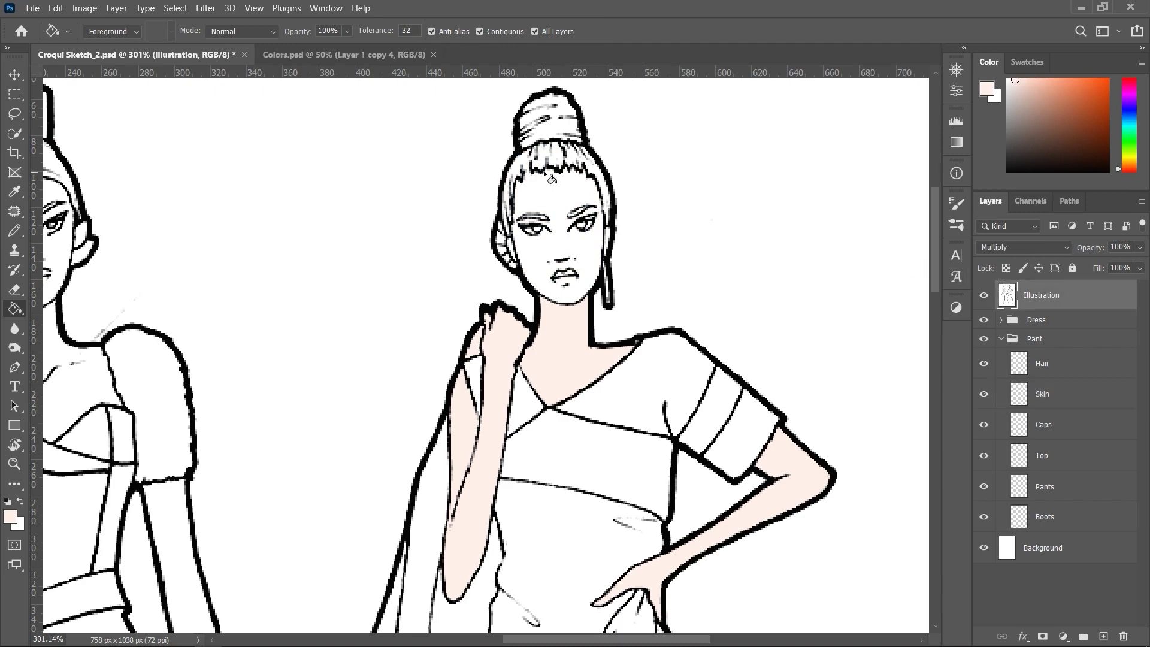
pyautogui.scroll(2, 532, 162)
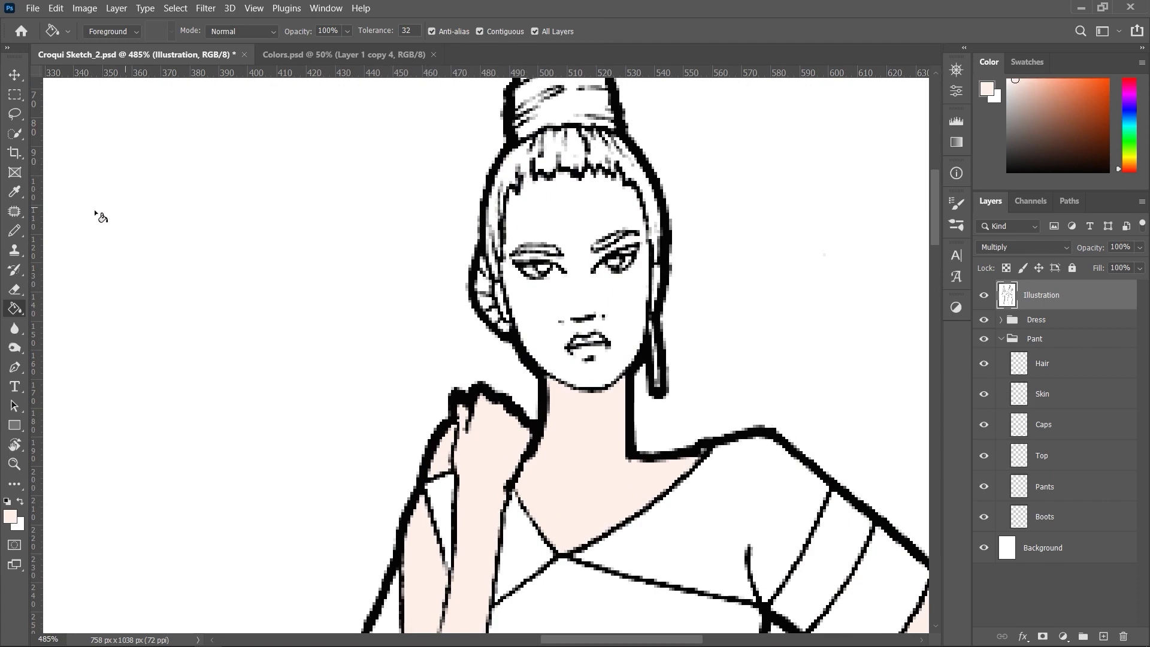
pyautogui.click(18, 231)
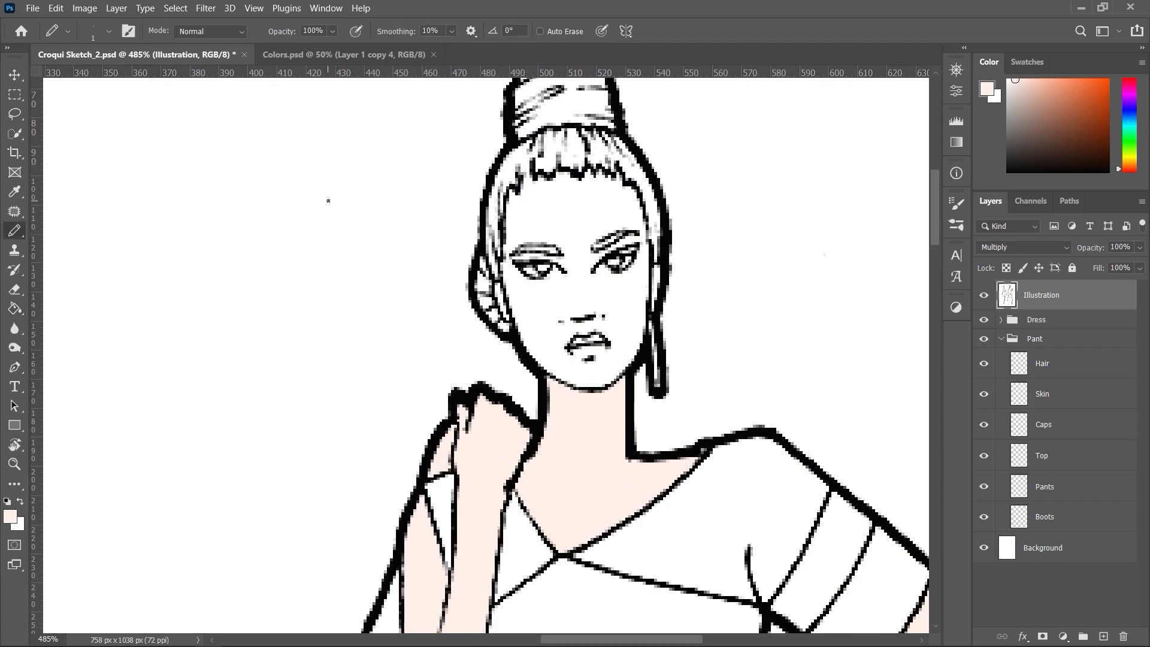
pyautogui.press('d')
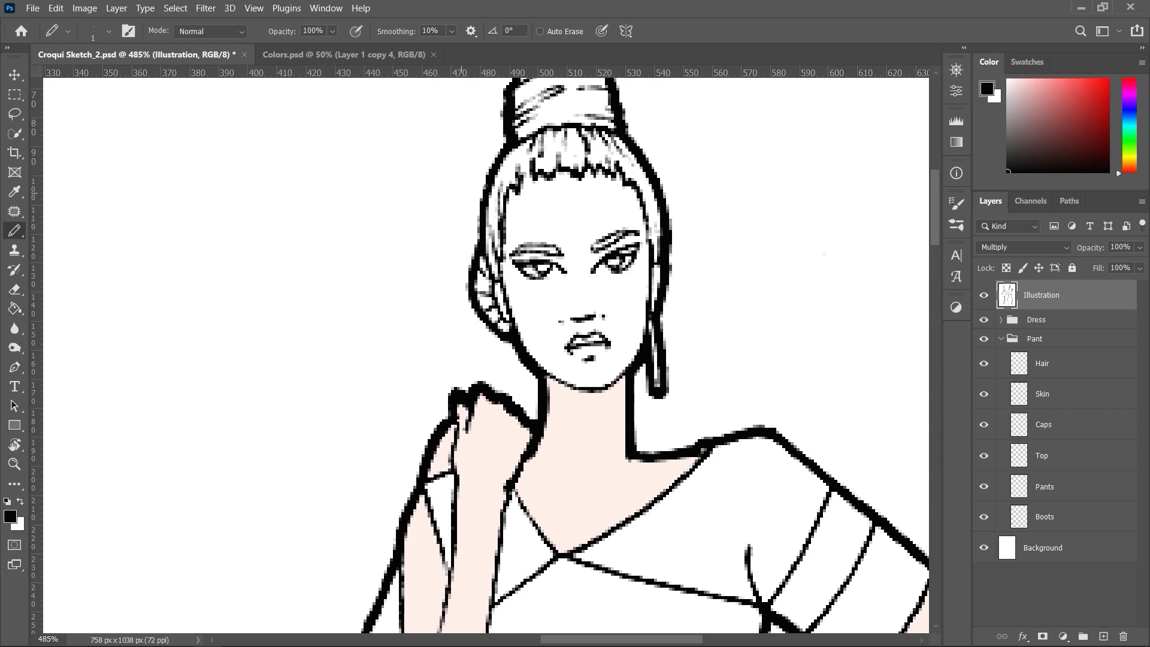
pyautogui.scroll(1, 553, 165)
pyautogui.scroll(1, 539, 171)
pyautogui.scroll(1, 515, 180)
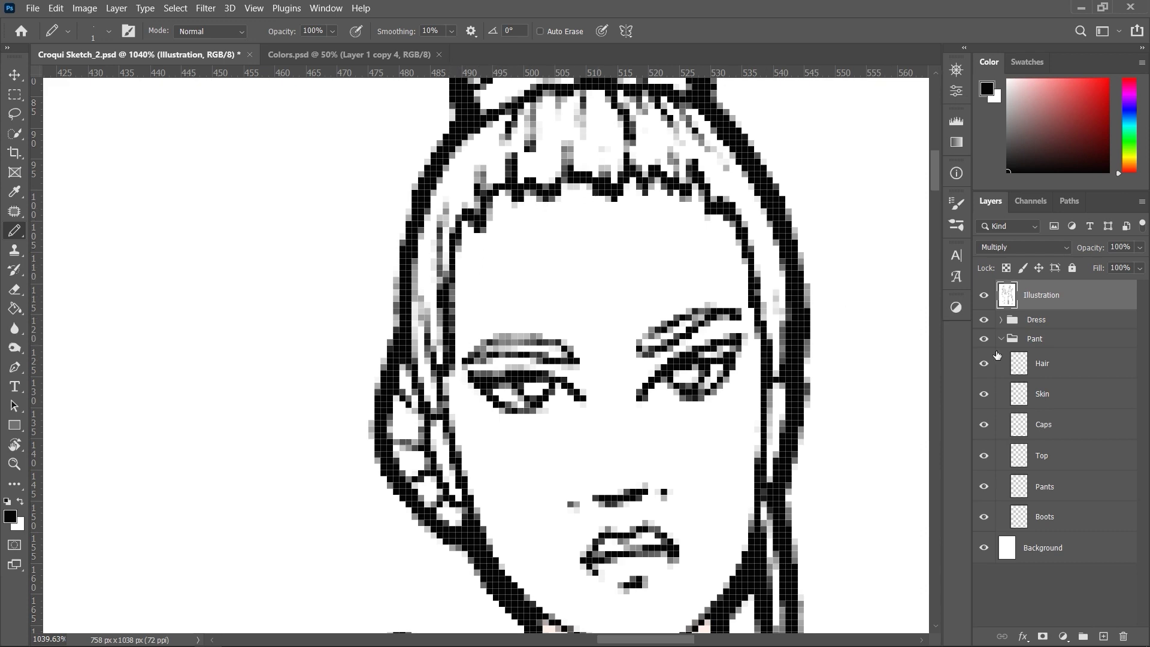
# On the Skin layer, sample the neck's pink and bucket-fill the face with it.
pyautogui.click(1079, 399)
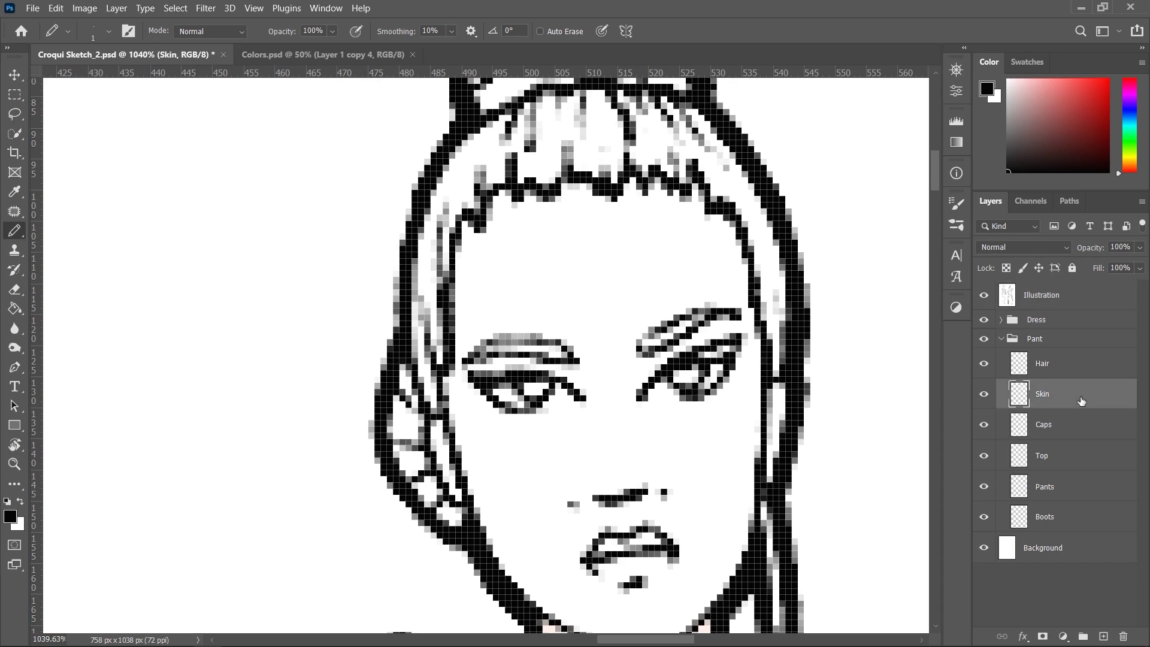
pyautogui.scroll(-3, 659, 360)
pyautogui.scroll(-2, 580, 331)
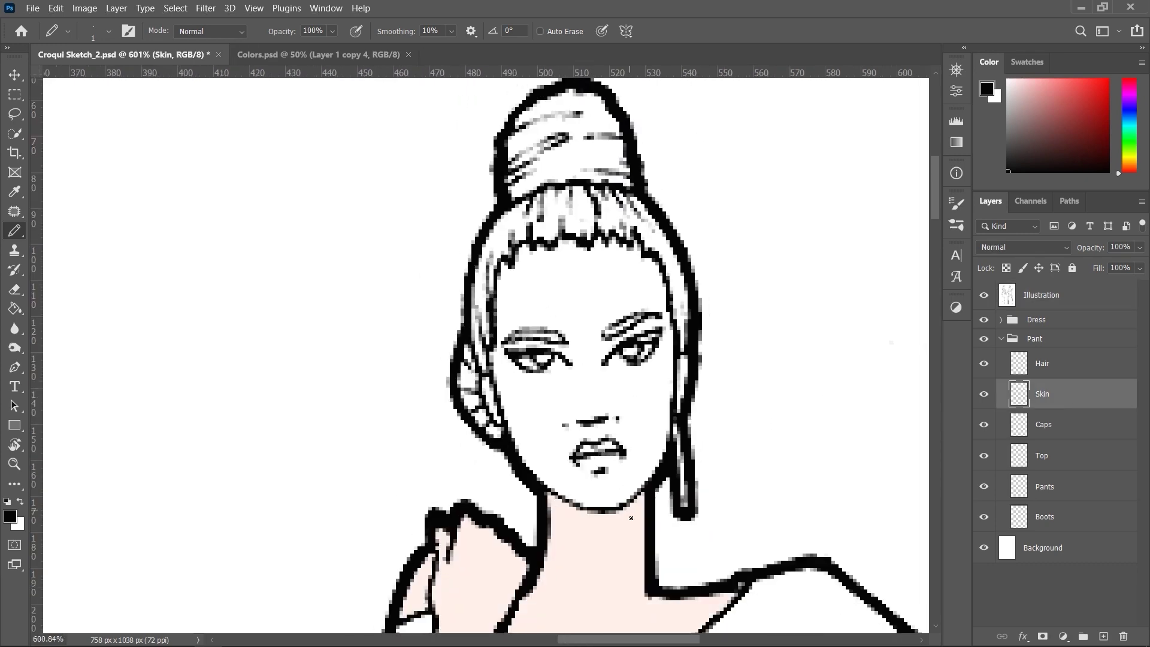
pyautogui.keyDown('alt'); pyautogui.click(617, 547); pyautogui.keyUp('alt')
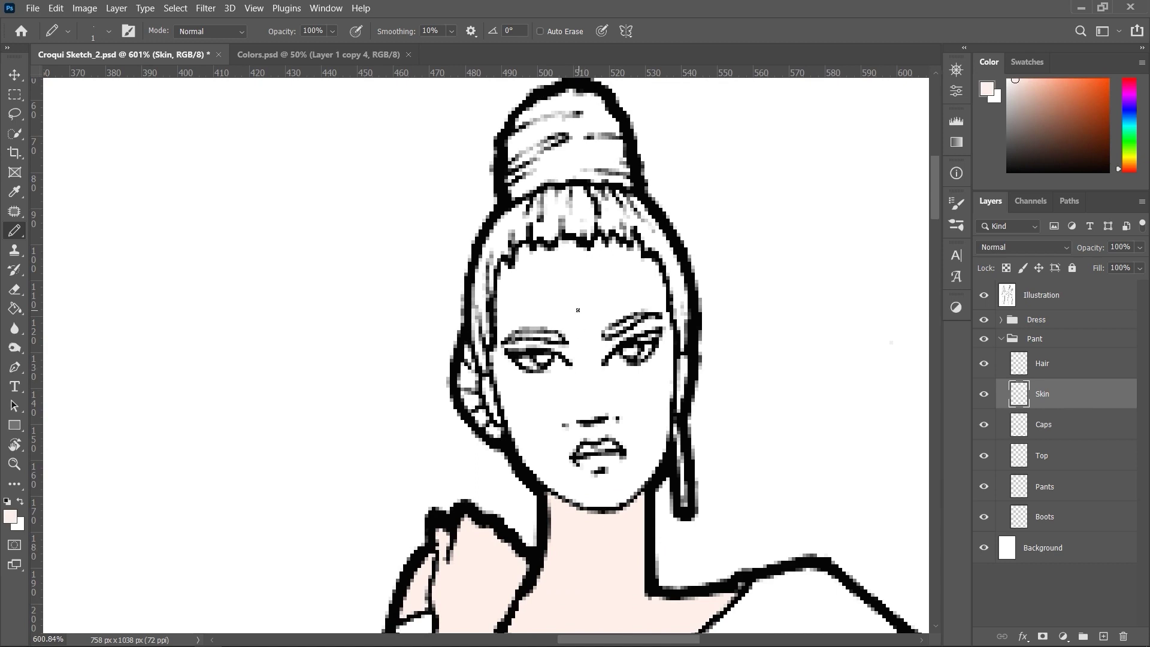
pyautogui.press('g')
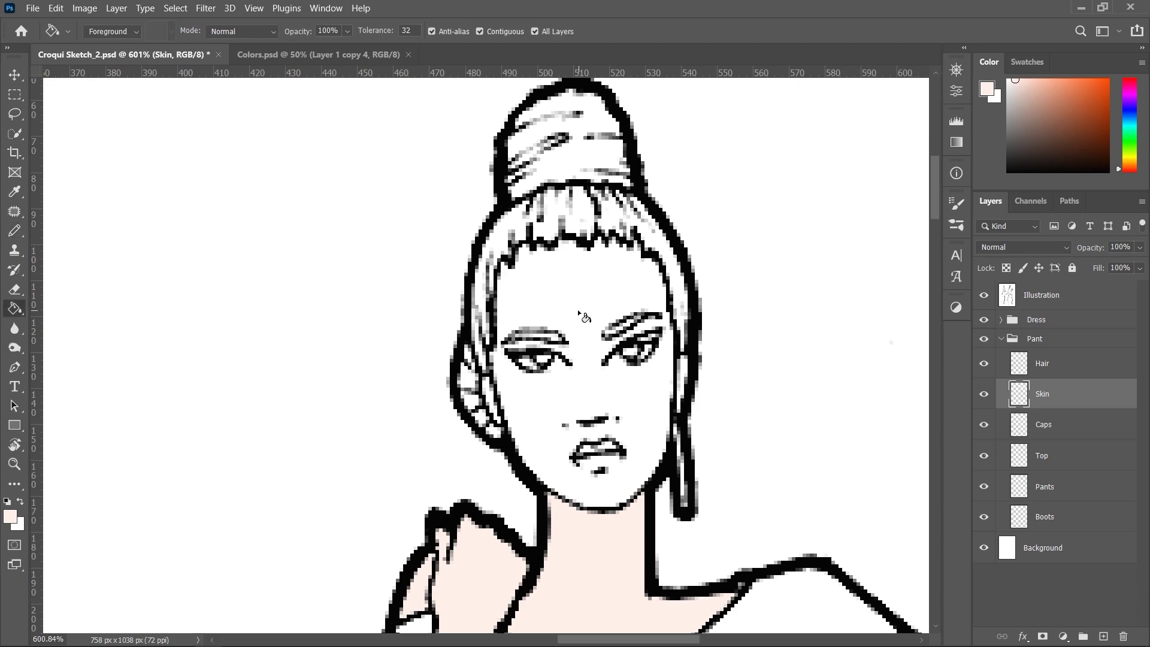
pyautogui.click(580, 313)
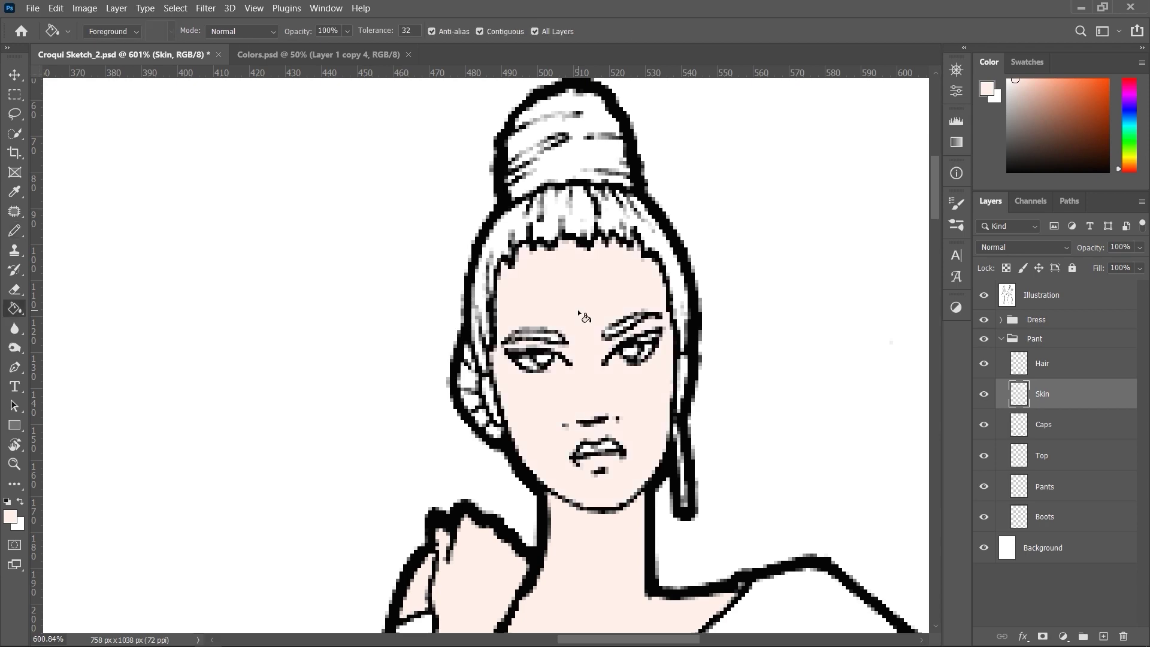
pyautogui.scroll(-5, 580, 313)
pyautogui.scroll(3, 451, 322)
pyautogui.scroll(3, 451, 322)
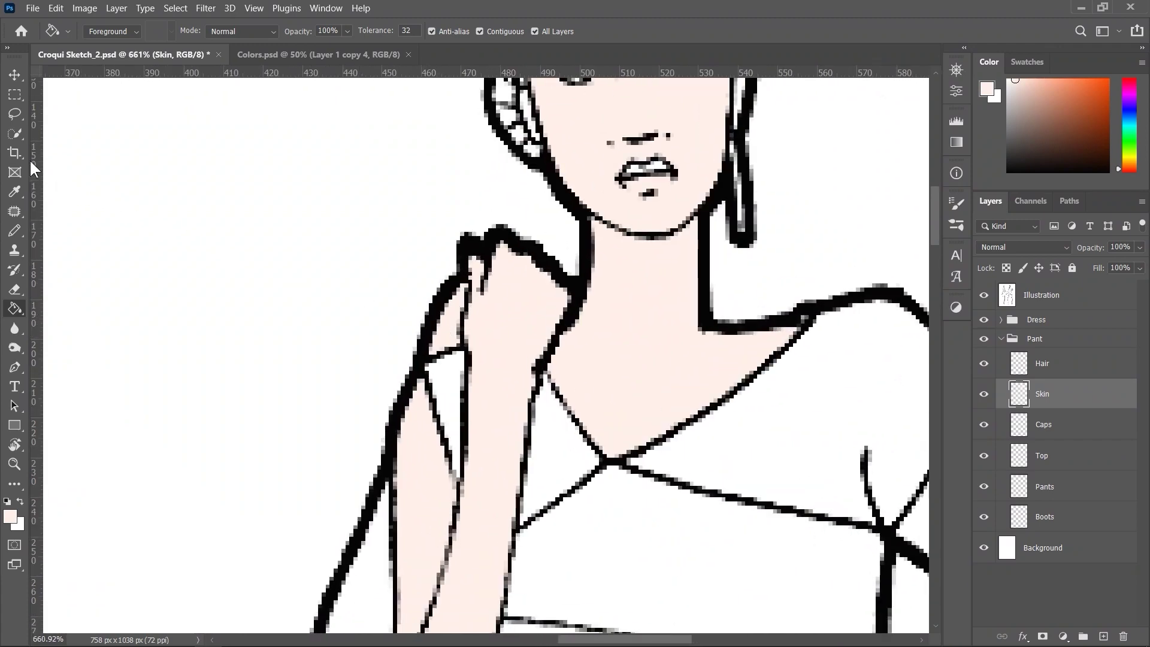
# Try a Magic Wand selection of the neck, shoulder and arm skin, then deselect.
pyautogui.rightClick(16, 133)
pyautogui.click(56, 157)
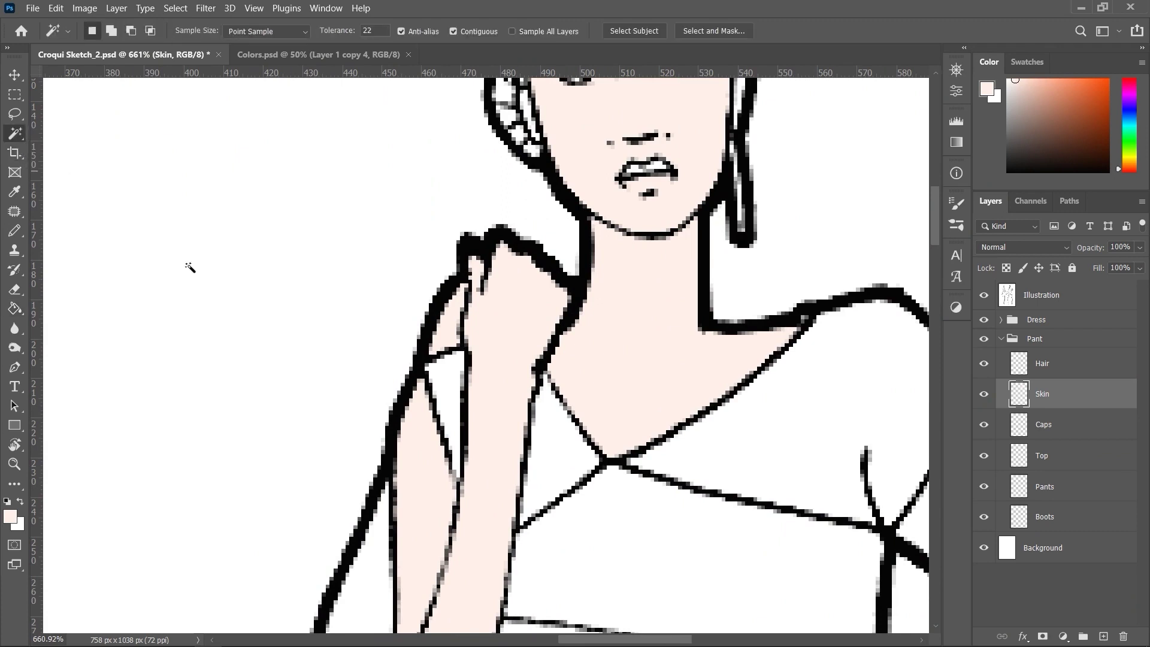
pyautogui.click(436, 344)
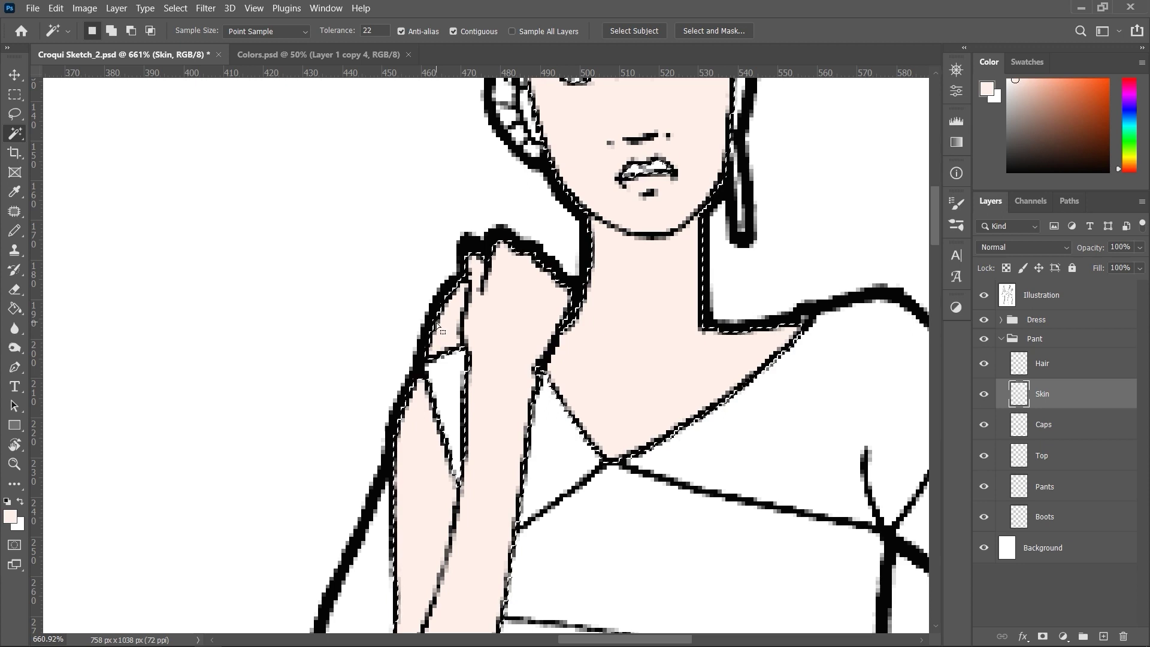
pyautogui.hotkey('ctrl', 'd')
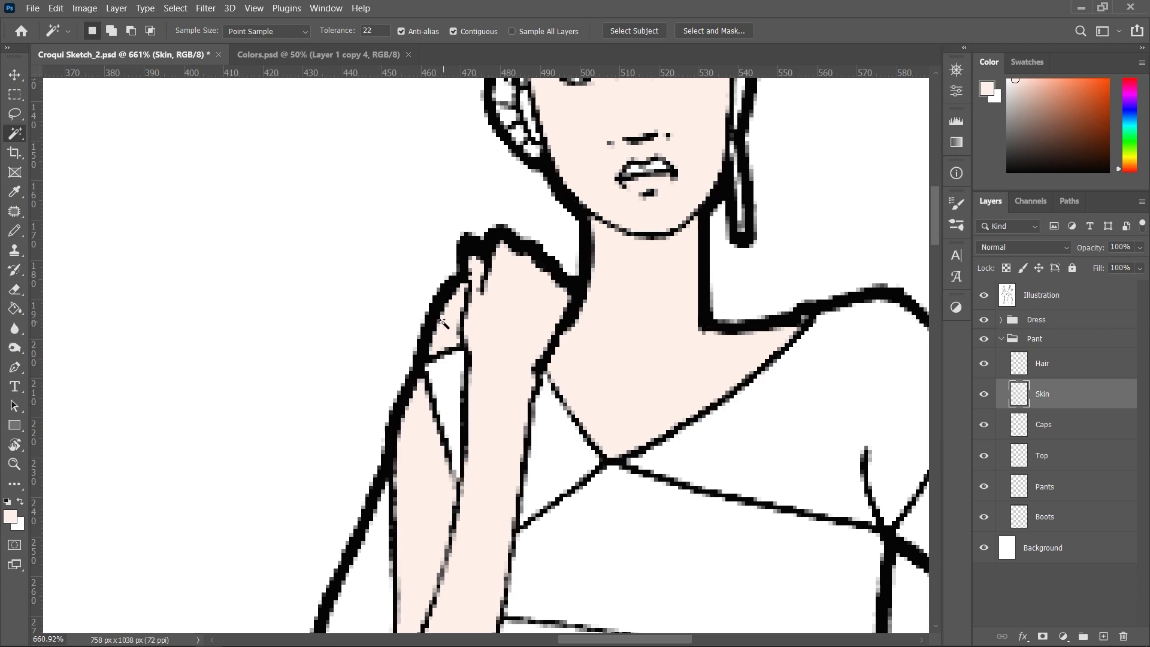
# Erase the stray skin pink inside the shoulder strip and shrink the eraser to size 2.
pyautogui.press('e')
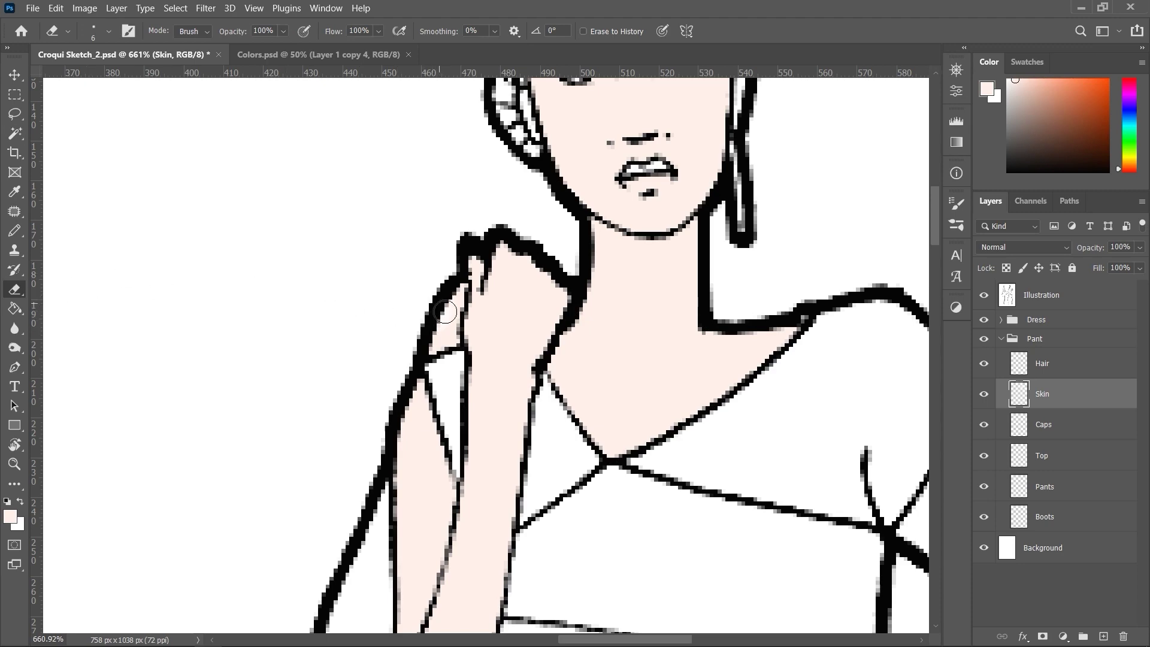
pyautogui.scroll(2, 445, 311)
pyautogui.scroll(2, 445, 311)
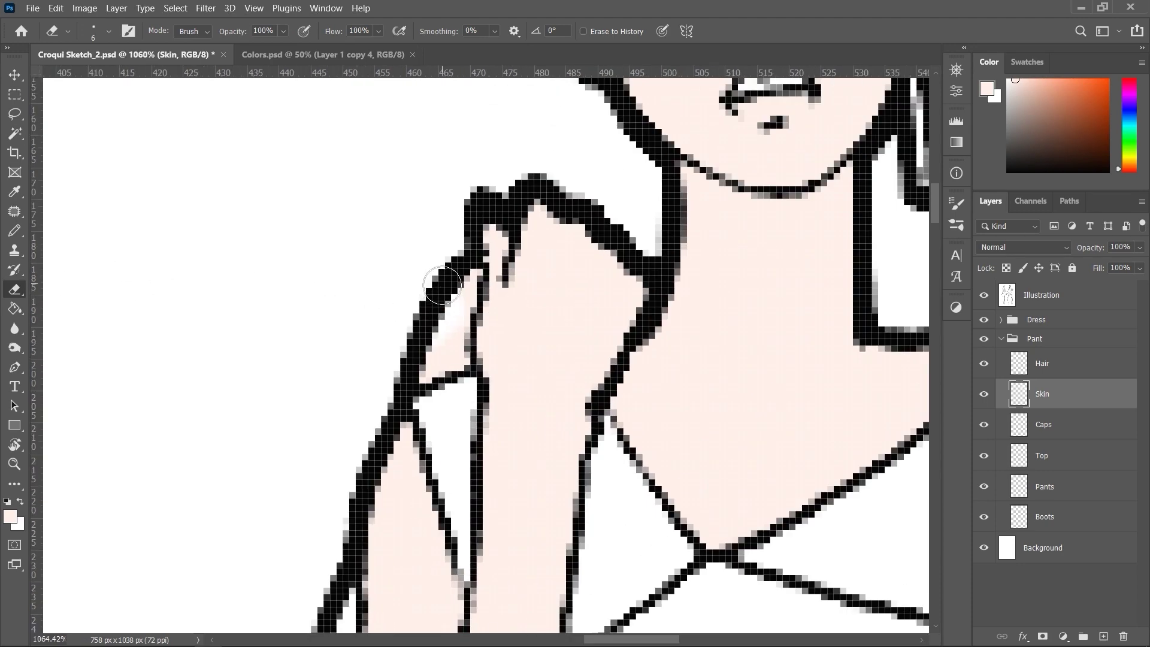
pyautogui.moveTo(458, 281); pyautogui.dragTo(439, 328)
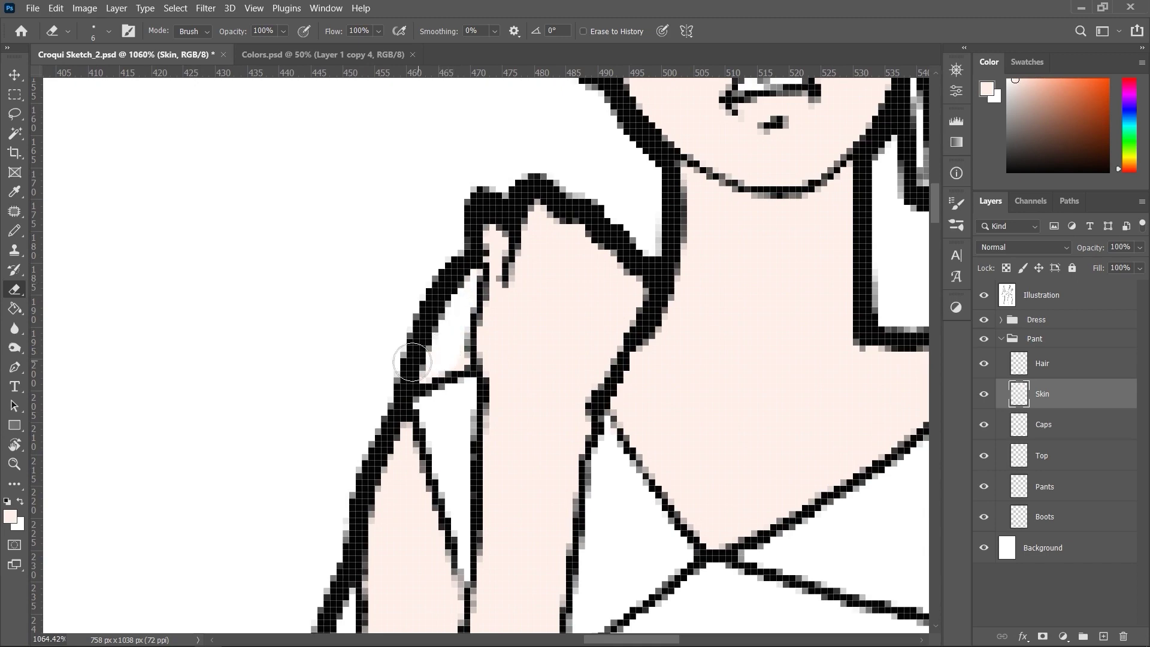
pyautogui.press('[')
pyautogui.press('[')
pyautogui.press('[')
pyautogui.click(15, 75)
pyautogui.hotkey('ctrl', '0')
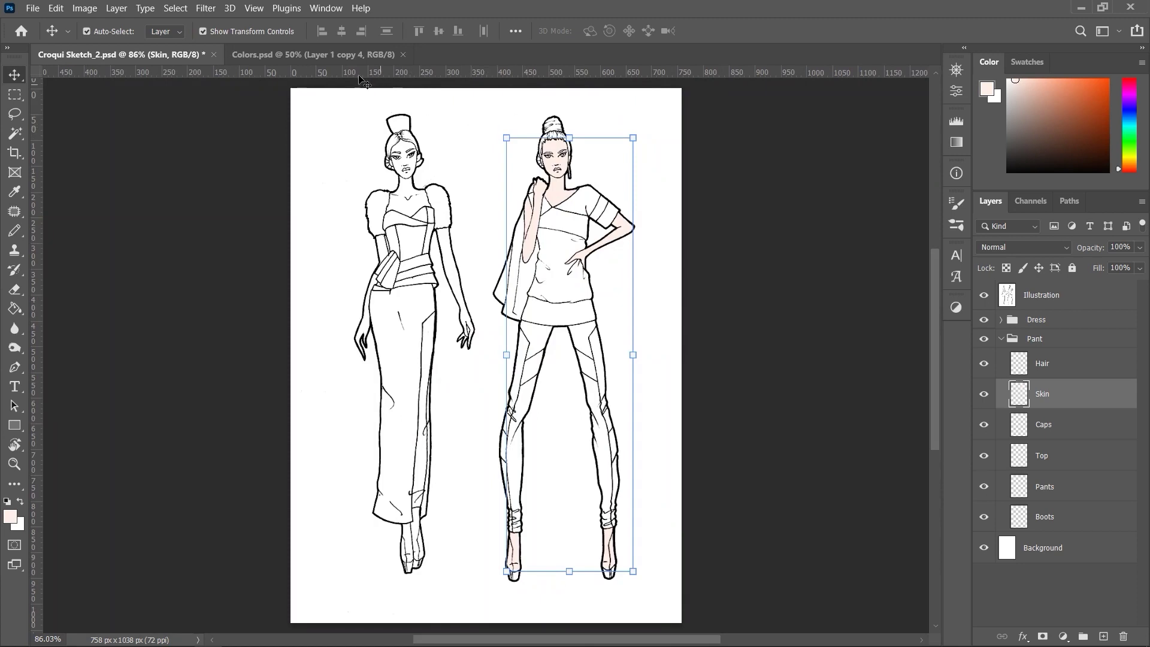
# Sample the dark grey swatch in Colors.psd, then ready the Paint Bucket on Croqui Sketch_2.psd's head.
pyautogui.click(301, 57)
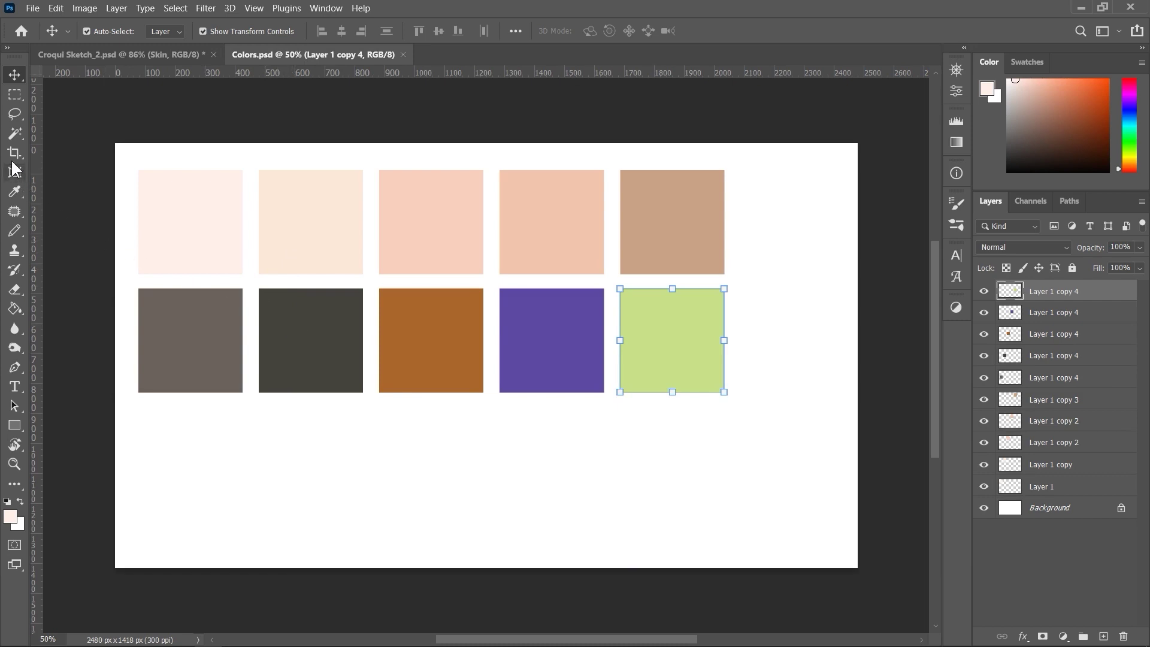
pyautogui.click(15, 192)
pyautogui.click(312, 319)
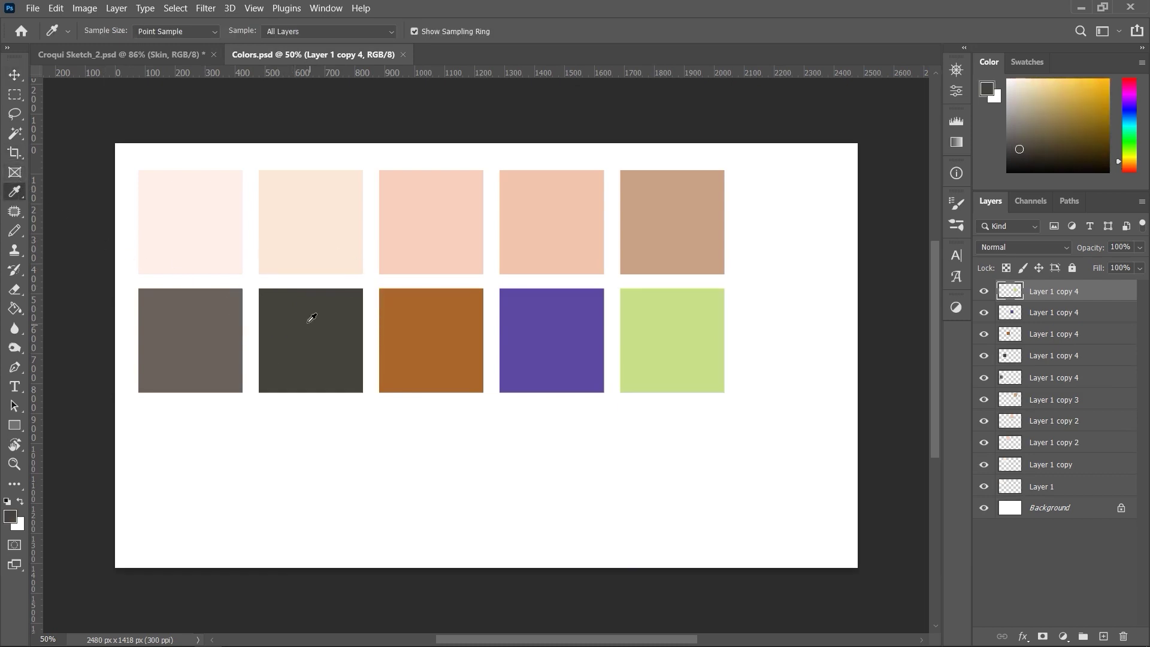
pyautogui.click(123, 54)
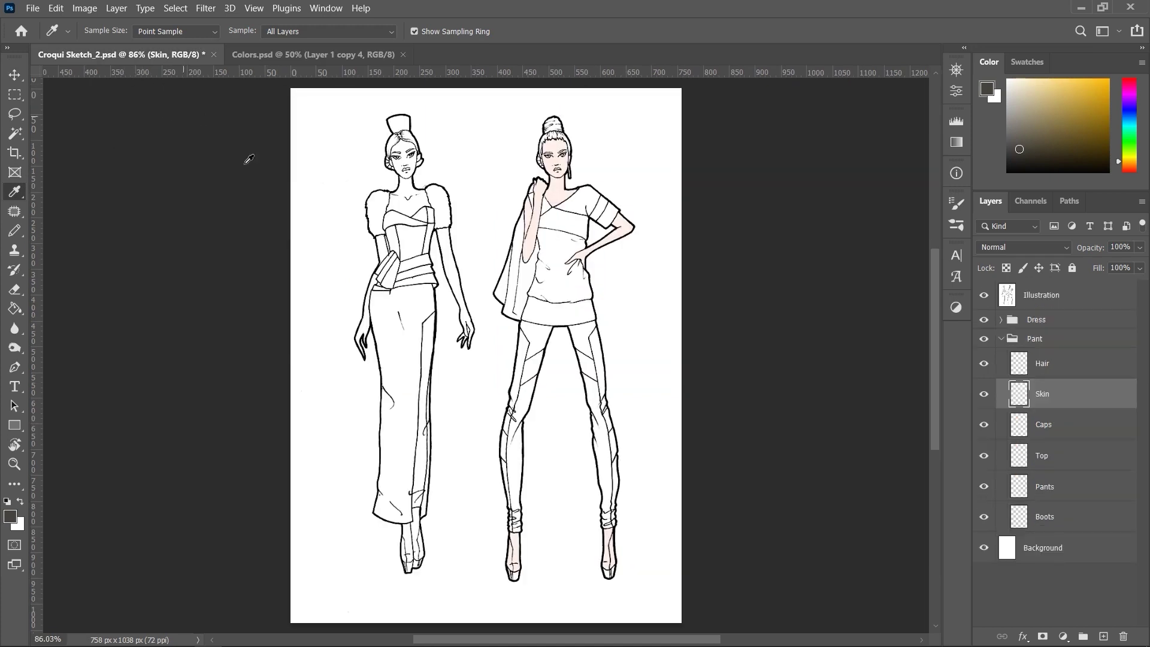
pyautogui.press('g')
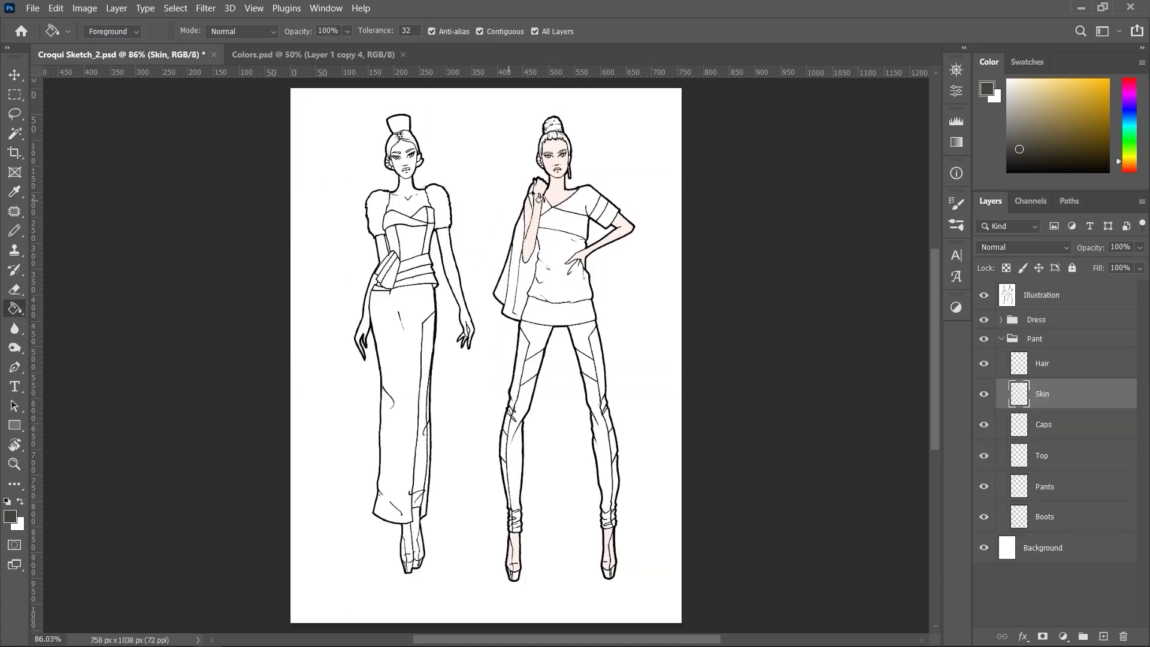
pyautogui.scroll(2, 556, 147)
pyautogui.scroll(2, 569, 149)
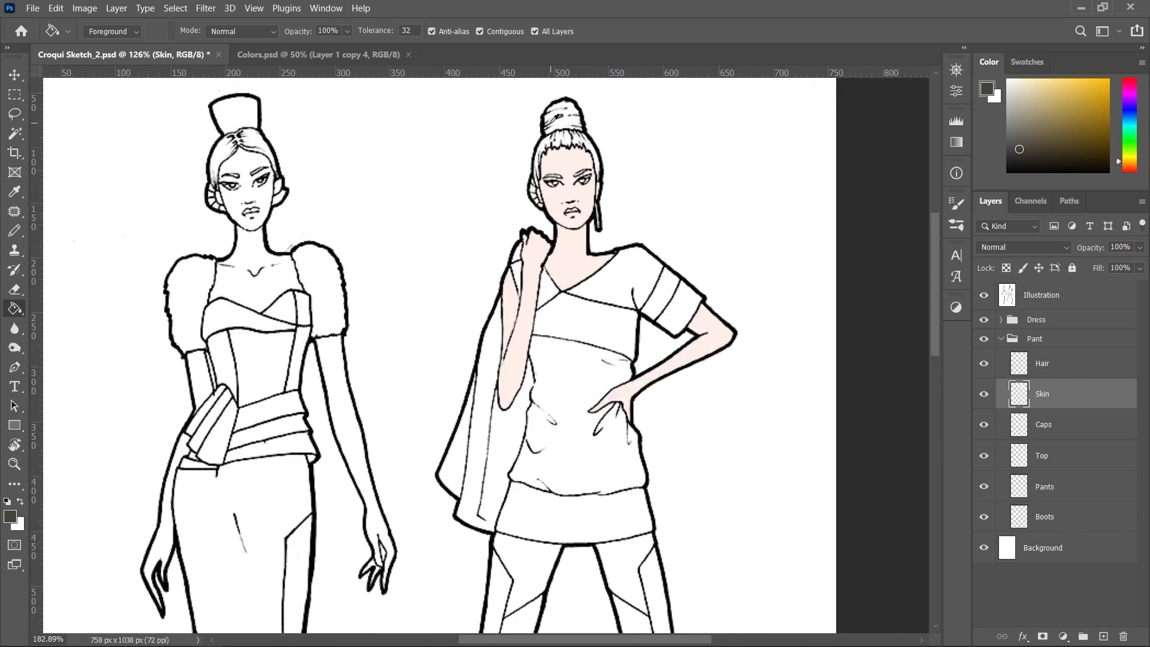
pyautogui.scroll(2, 584, 151)
pyautogui.scroll(1, 600, 153)
pyautogui.scroll(1, 601, 154)
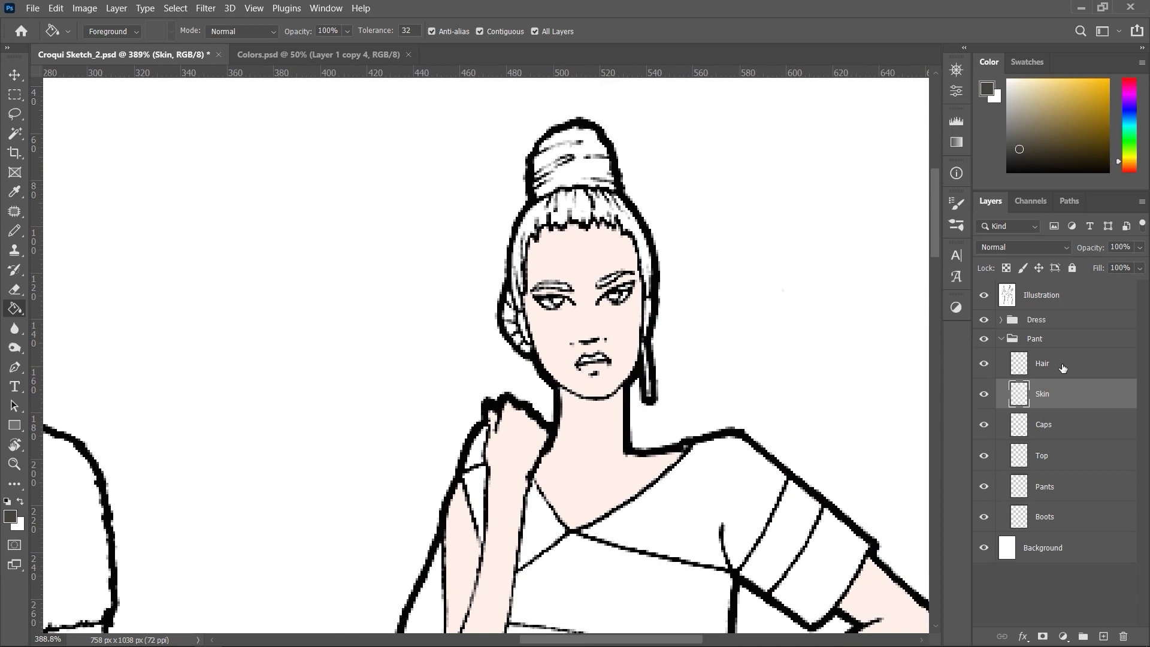
# On the Hair layer, fill the bun, front hair and side strip dark grey.
pyautogui.click(1055, 371)
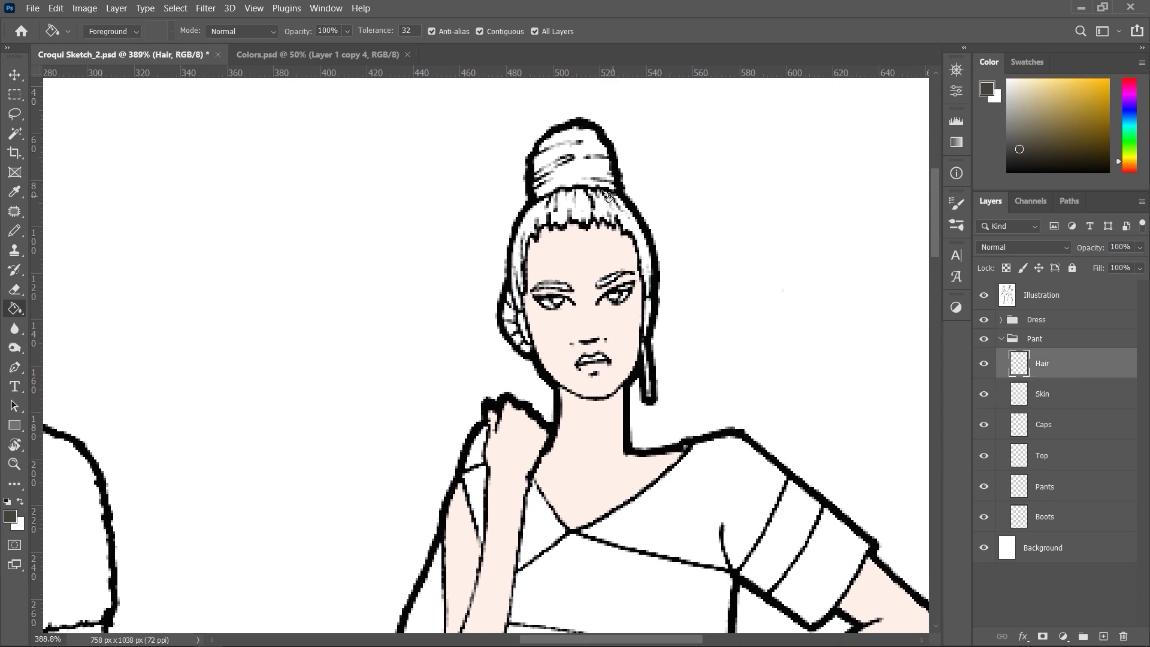
pyautogui.scroll(2, 609, 198)
pyautogui.click(592, 170)
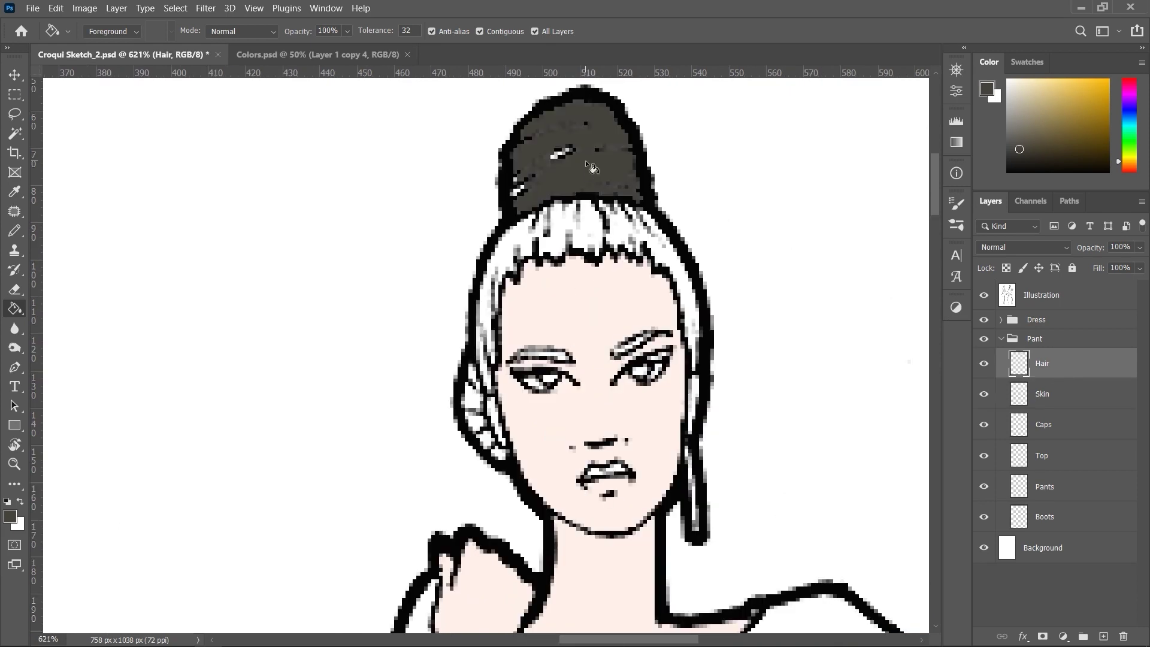
pyautogui.click(588, 227)
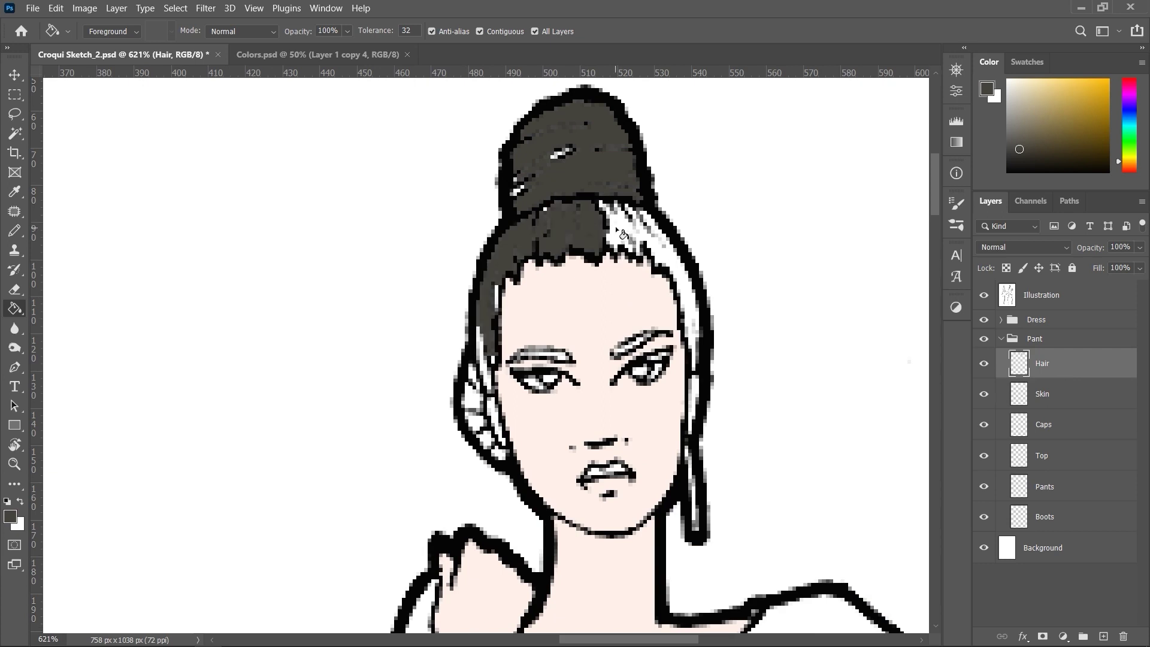
pyautogui.click(621, 234)
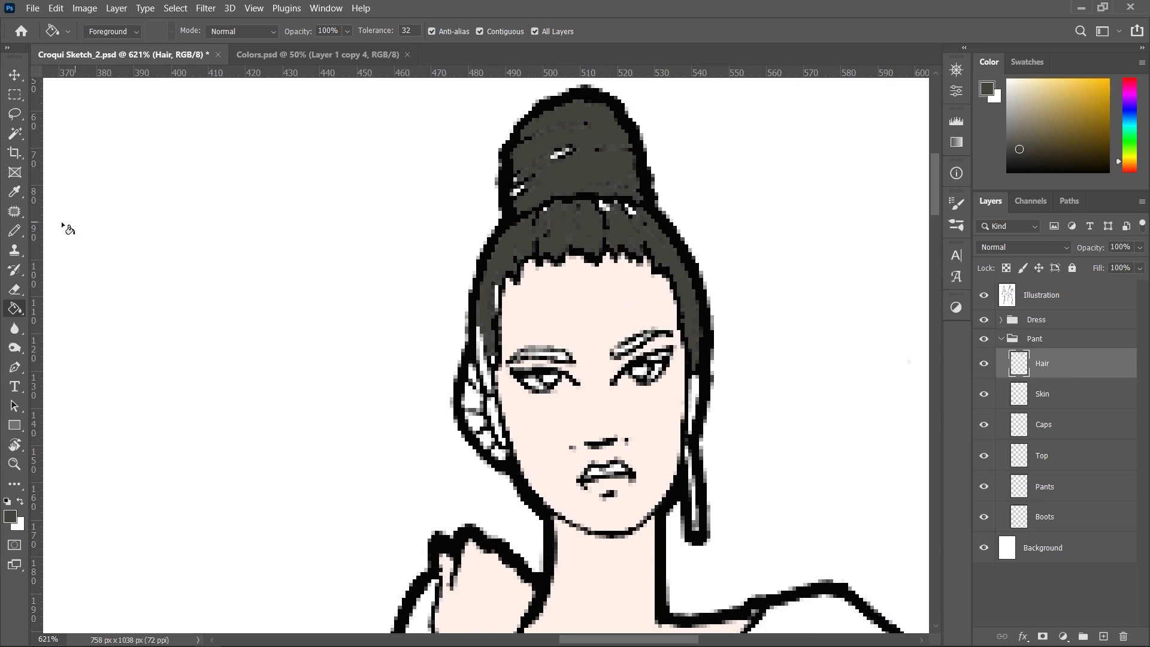
# Pencil over the remaining white specks and edge gaps in the hair.
pyautogui.click(14, 230)
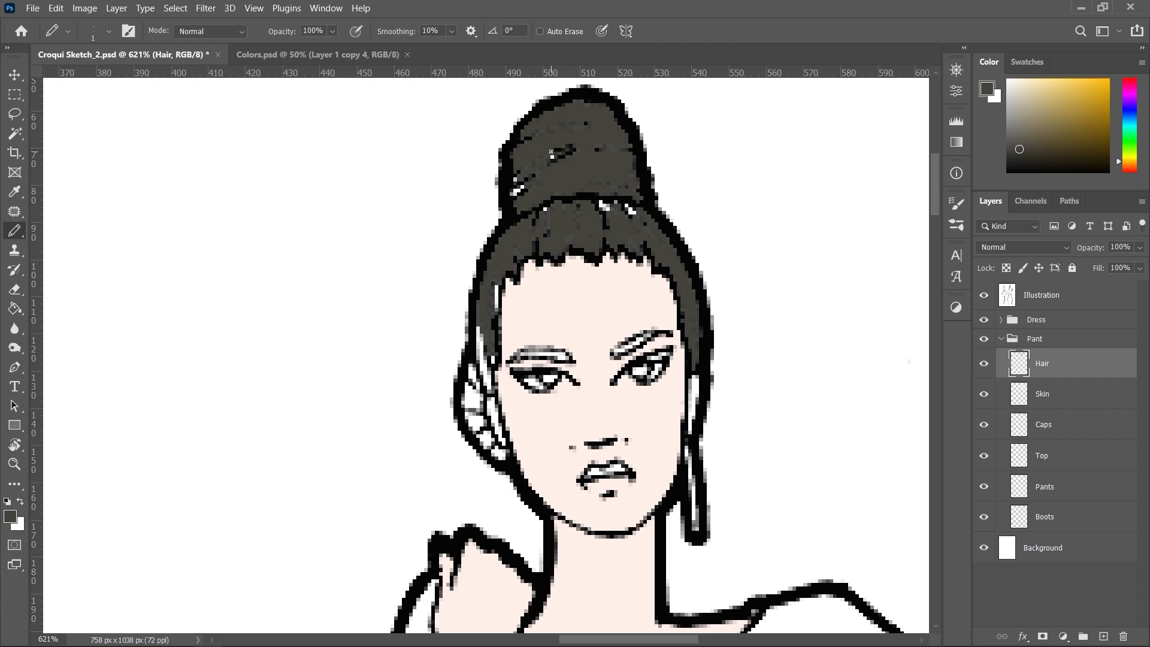
pyautogui.press(']')
pyautogui.moveTo(550, 151)
pyautogui.mouseDown()
pyautogui.moveTo(567, 148)
pyautogui.moveTo(515, 195)
pyautogui.mouseUp()
pyautogui.moveTo(635, 211); pyautogui.dragTo(597, 204)
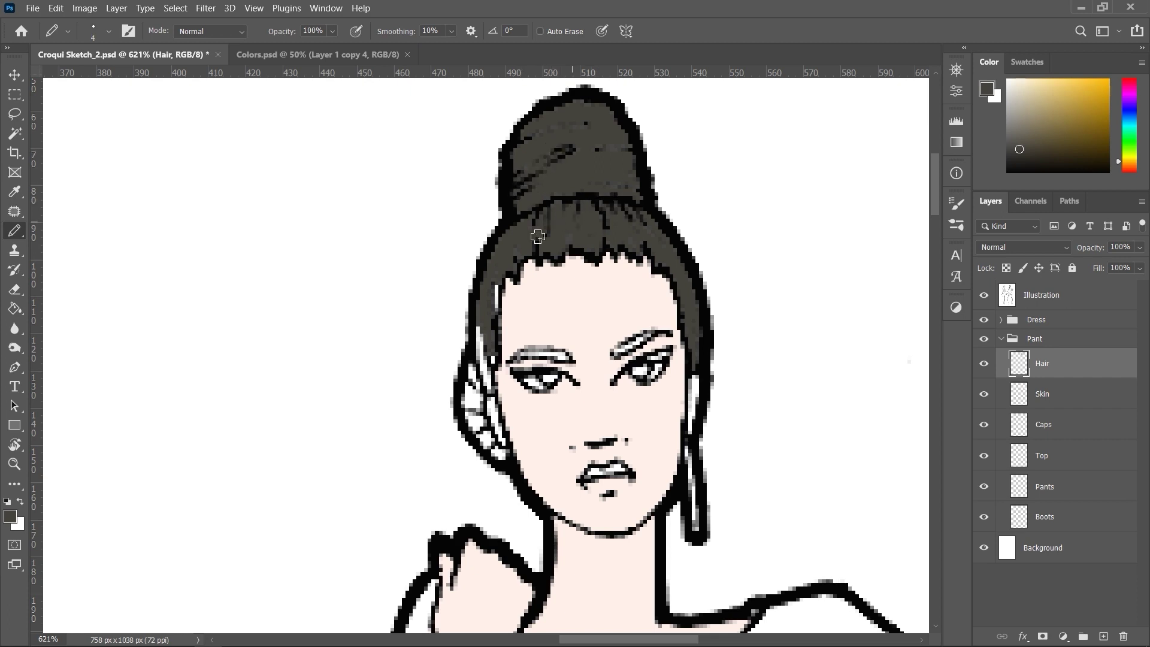
pyautogui.moveTo(491, 276); pyautogui.dragTo(490, 311)
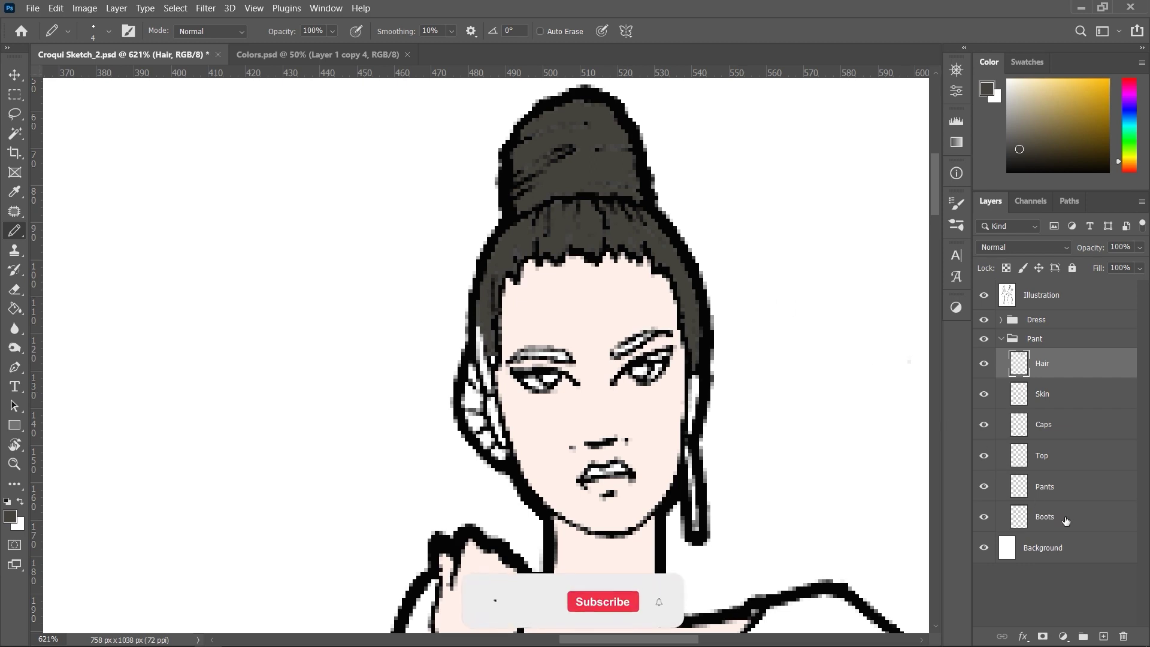
# On the Boots layer, fill the first boot's toe, left and right parts dark grey.
pyautogui.click(1066, 521)
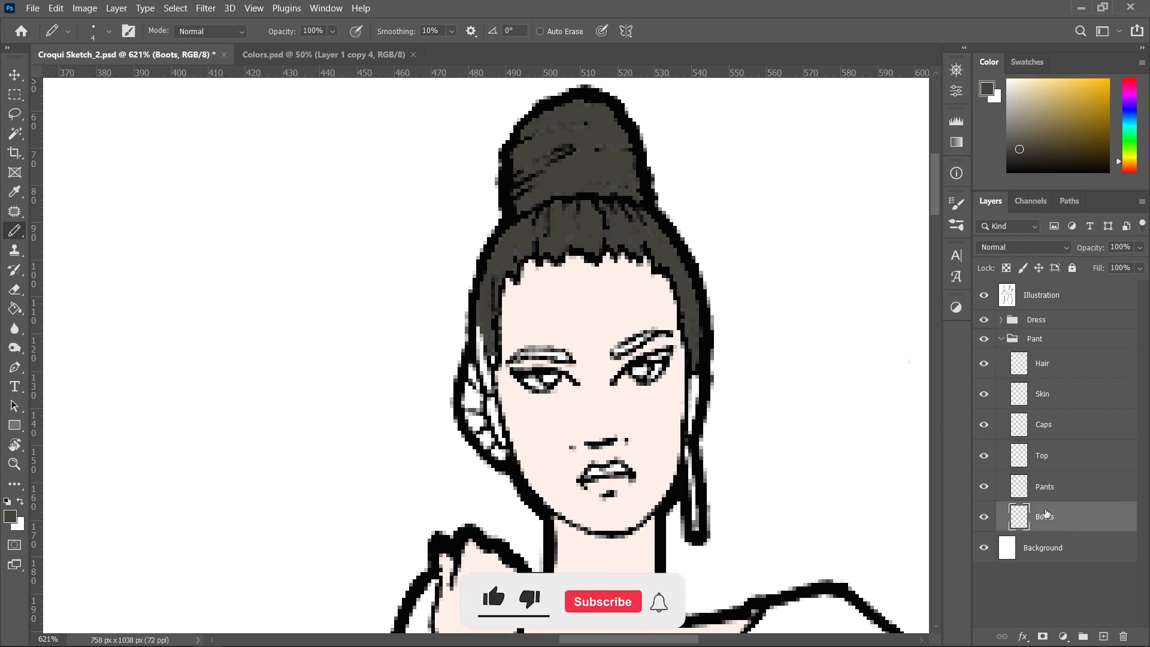
pyautogui.hotkey('ctrl', '0')
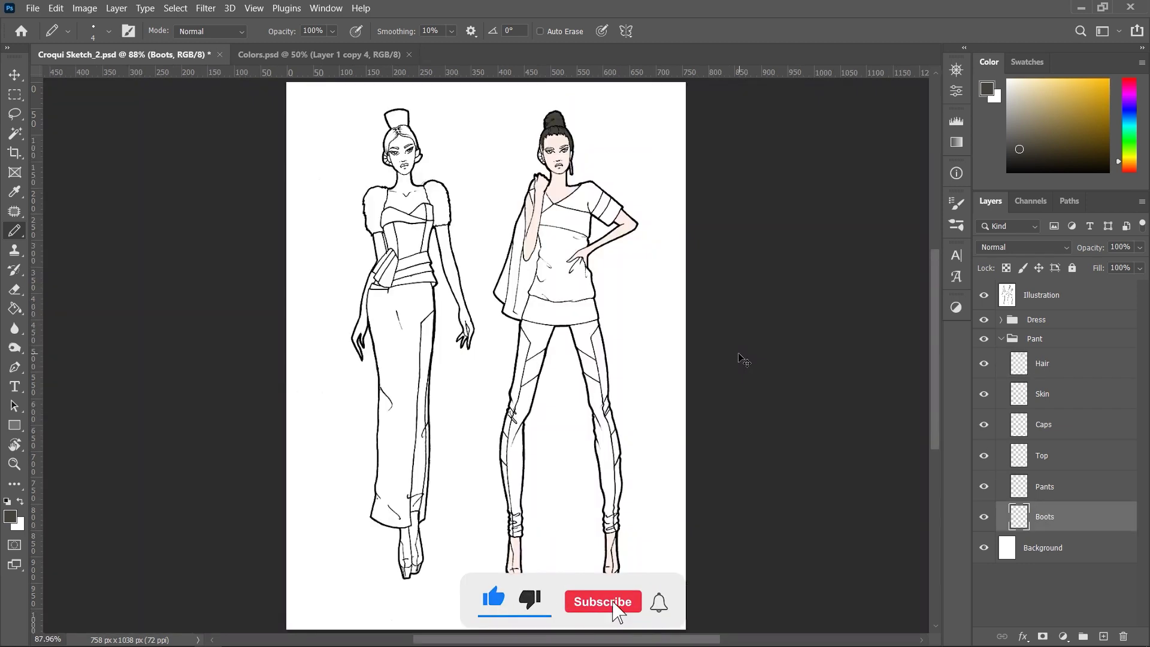
pyautogui.scroll(2, 623, 563)
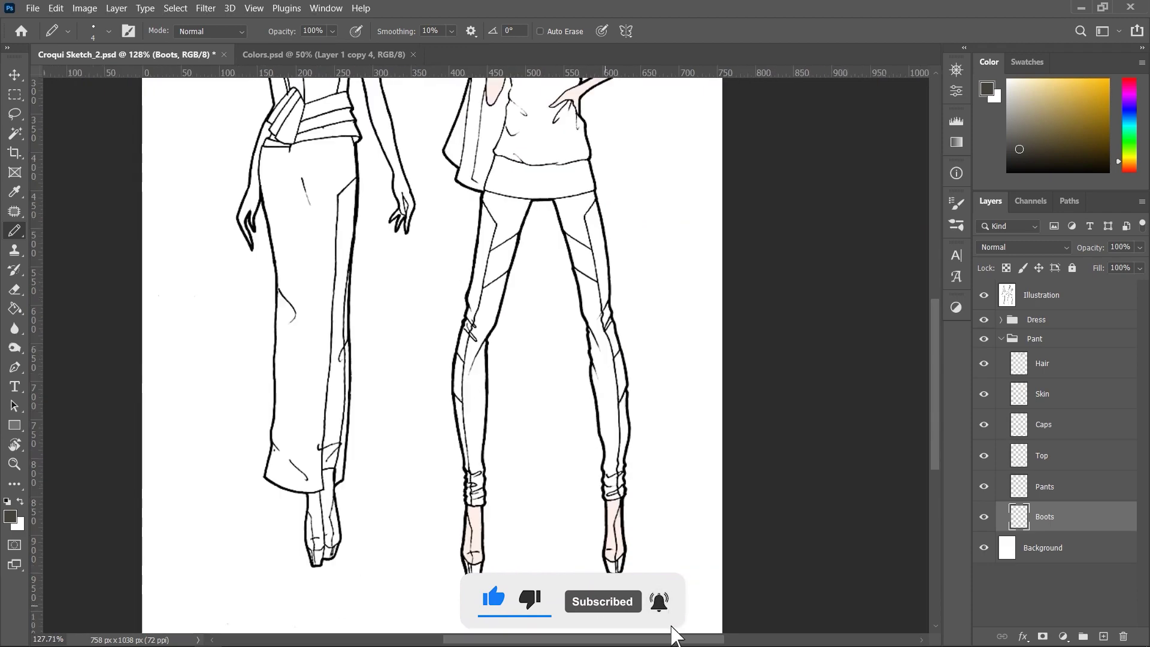
pyautogui.scroll(2, 623, 564)
pyautogui.scroll(2, 623, 563)
pyautogui.scroll(2, 629, 556)
pyautogui.scroll(2, 627, 532)
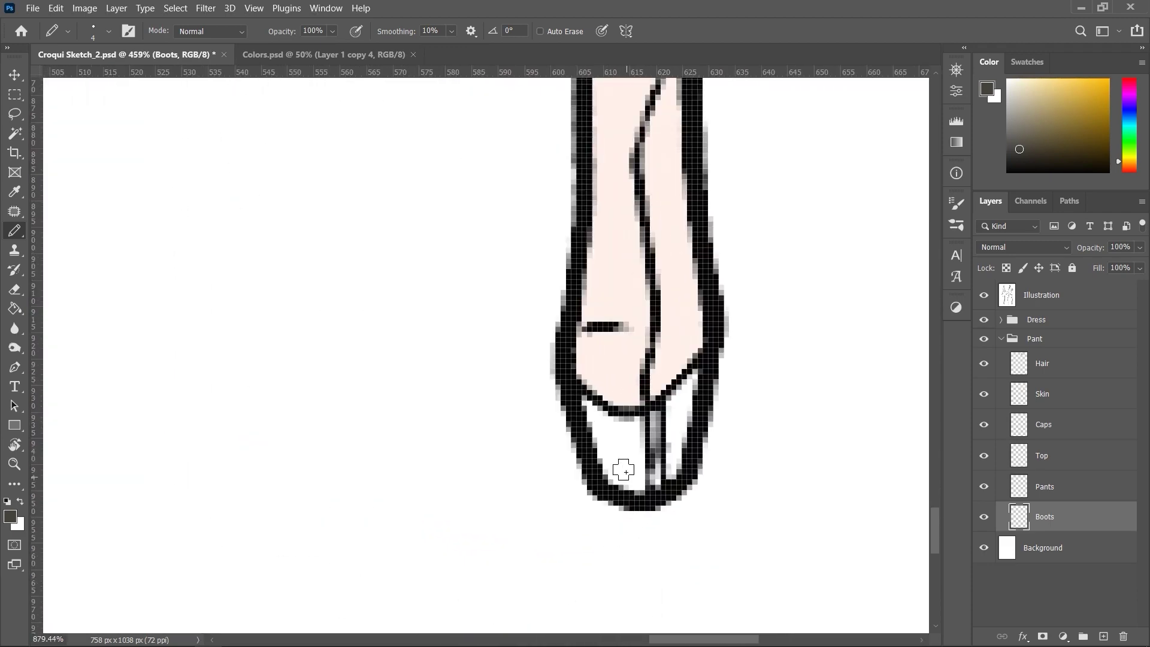
pyautogui.moveTo(620, 453); pyautogui.dragTo(624, 448)
pyautogui.press('g')
pyautogui.click(621, 443)
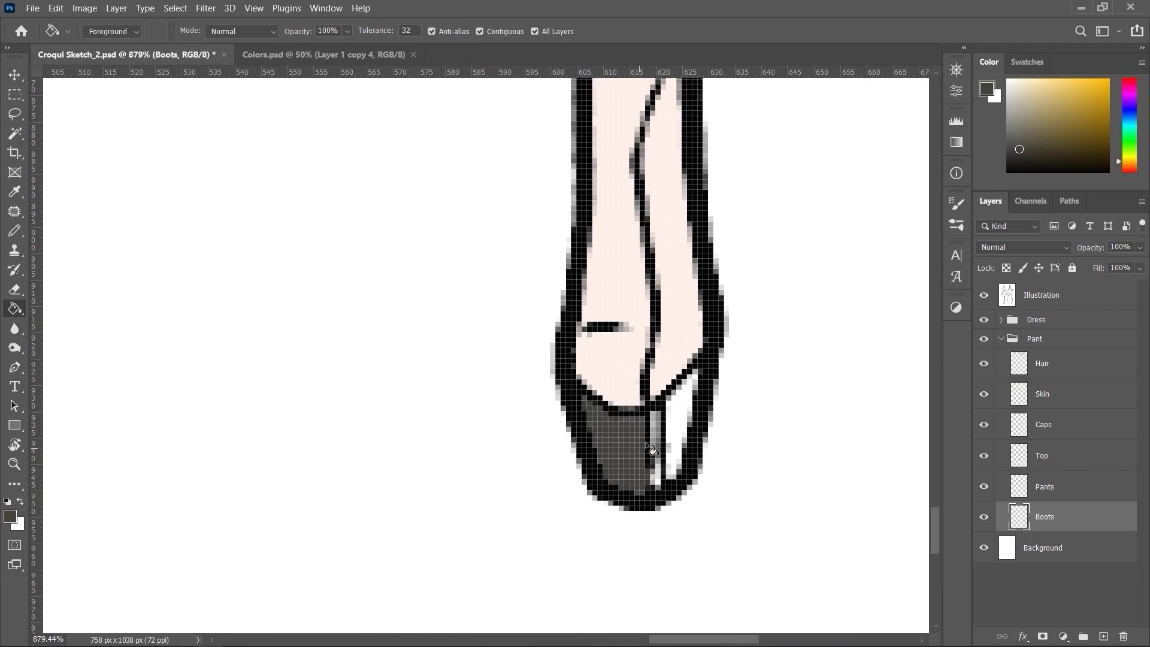
pyautogui.click(674, 424)
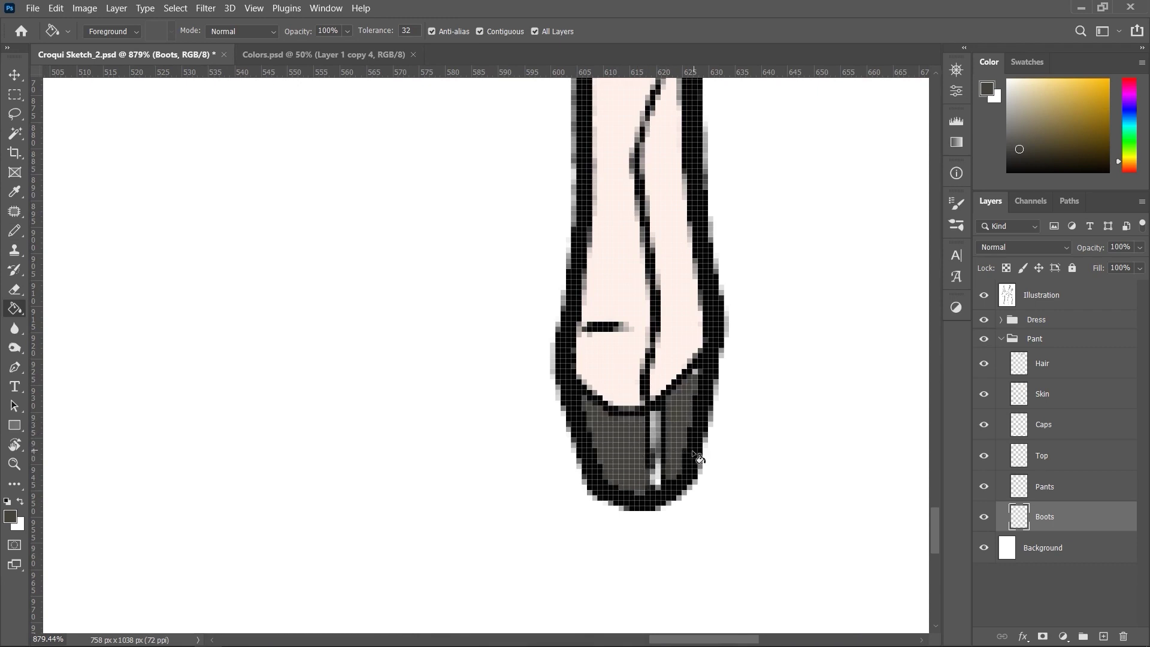
# Fill the other boot's toe, narrow left strip and inner edge gap dark grey.
pyautogui.scroll(-5, 698, 457)
pyautogui.scroll(3, 231, 461)
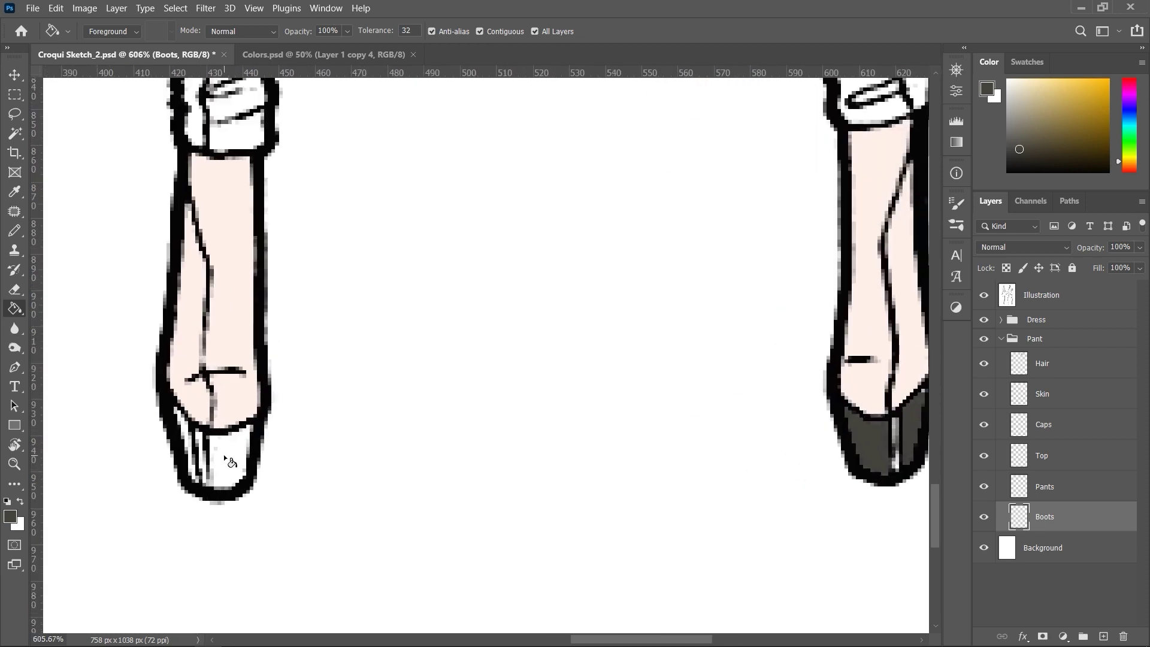
pyautogui.click(230, 462)
pyautogui.scroll(3, 194, 456)
pyautogui.click(197, 468)
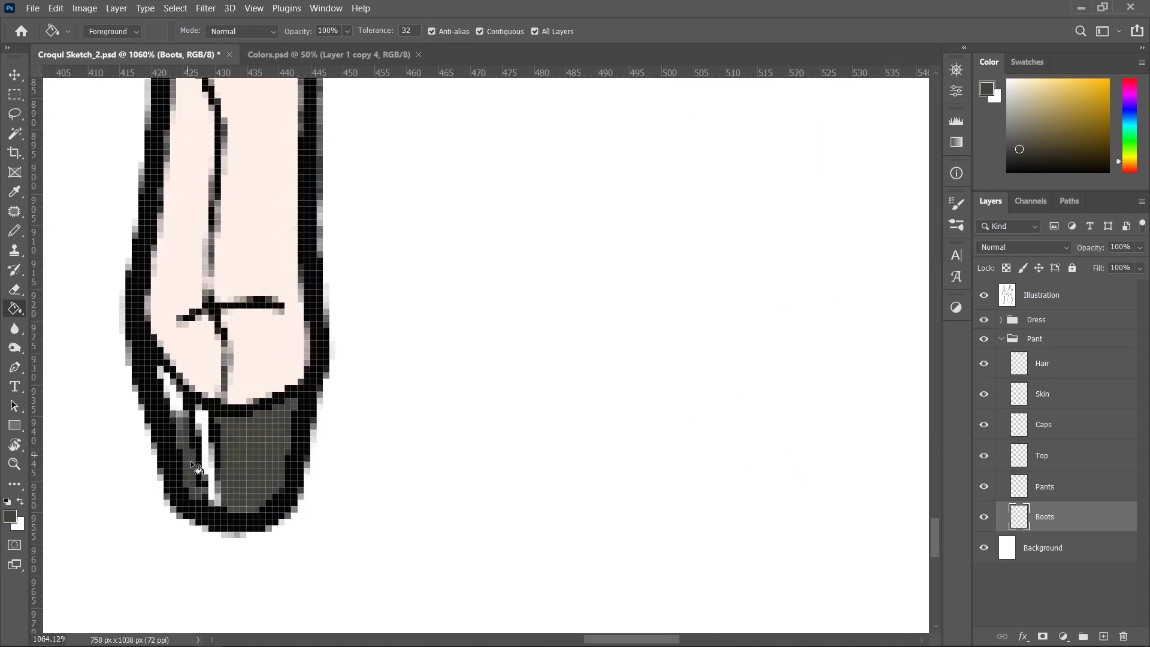
pyautogui.click(180, 405)
# Pencil over the white strips left inside both boots.
pyautogui.click(14, 230)
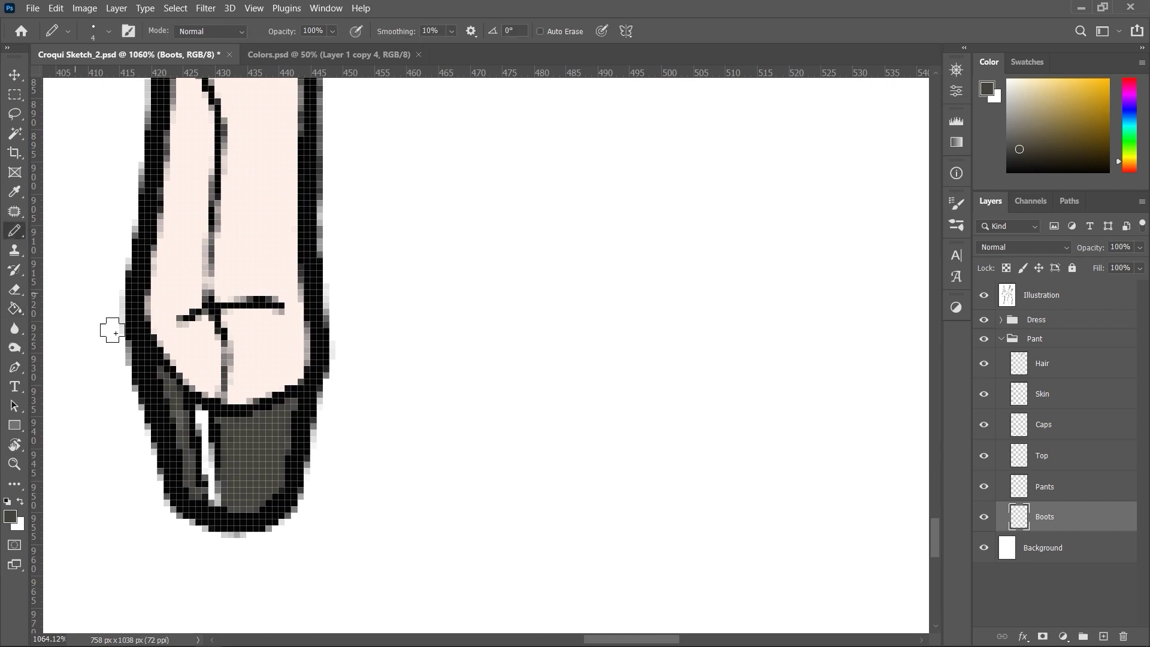
pyautogui.moveTo(200, 410)
pyautogui.mouseDown()
pyautogui.moveTo(195, 453)
pyautogui.moveTo(210, 494)
pyautogui.moveTo(233, 488)
pyautogui.mouseUp()
pyautogui.scroll(-2, 235, 468)
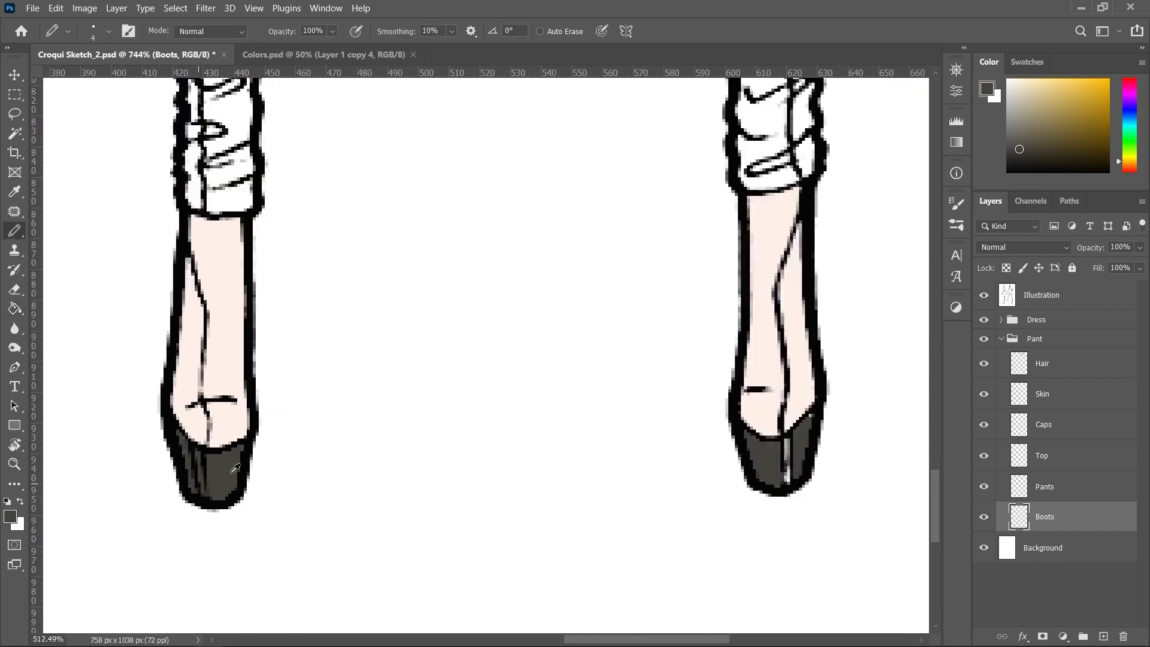
pyautogui.scroll(-2, 235, 468)
pyautogui.scroll(3, 811, 493)
pyautogui.scroll(1, 765, 454)
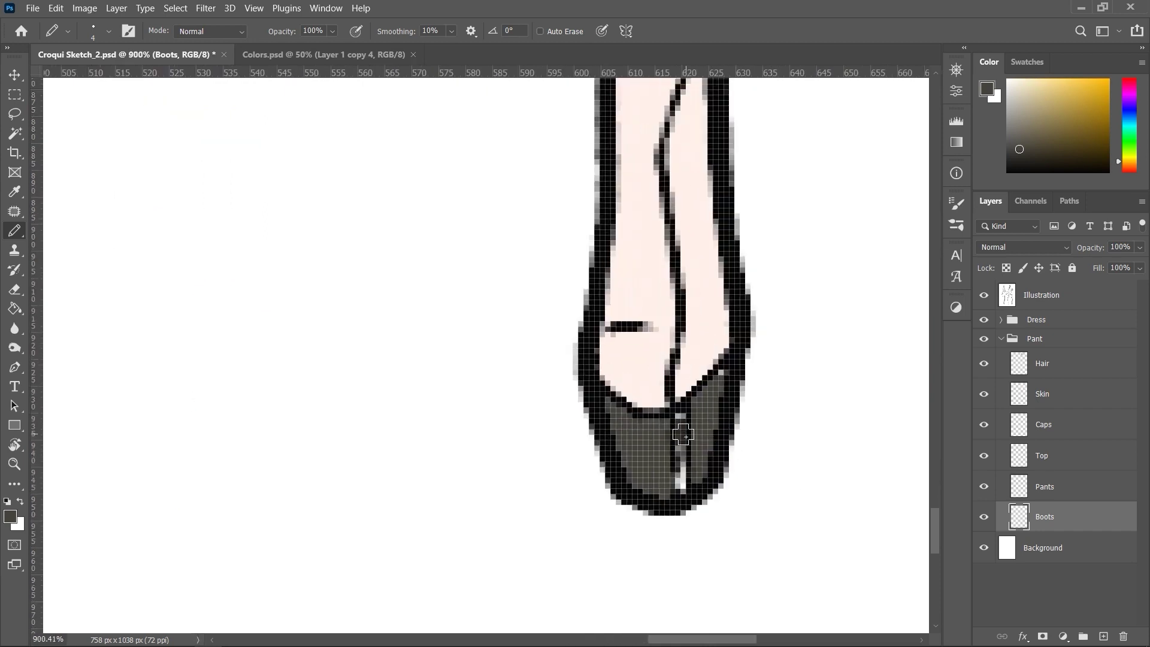
pyautogui.moveTo(683, 436); pyautogui.dragTo(677, 498)
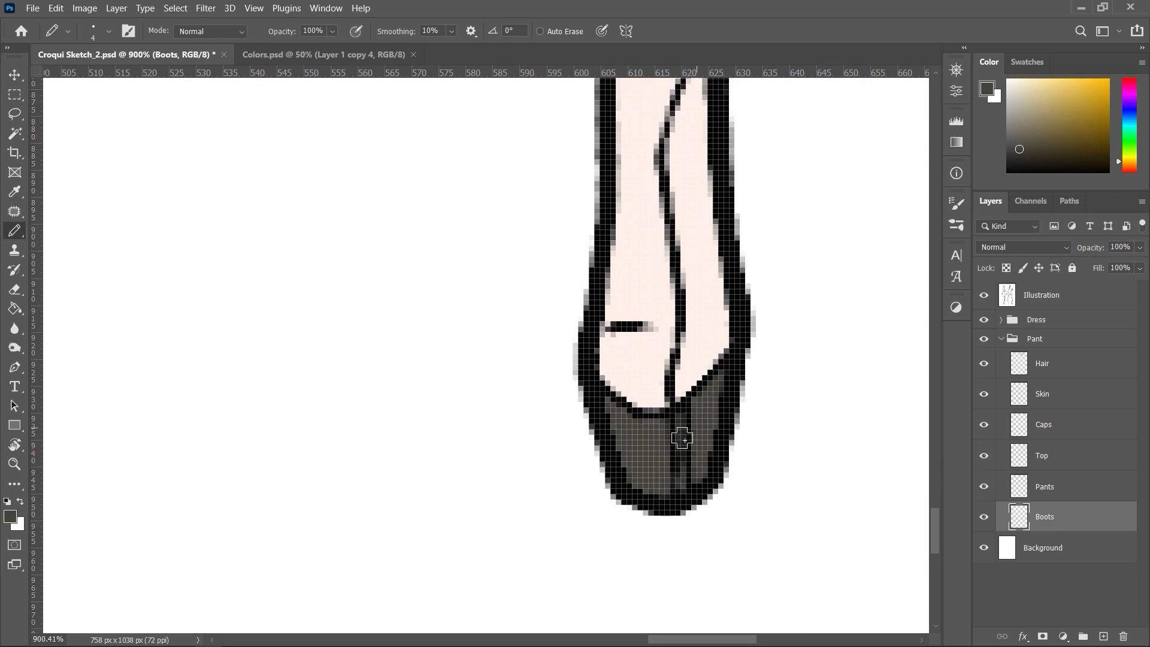
pyautogui.hotkey('ctrl', '0')
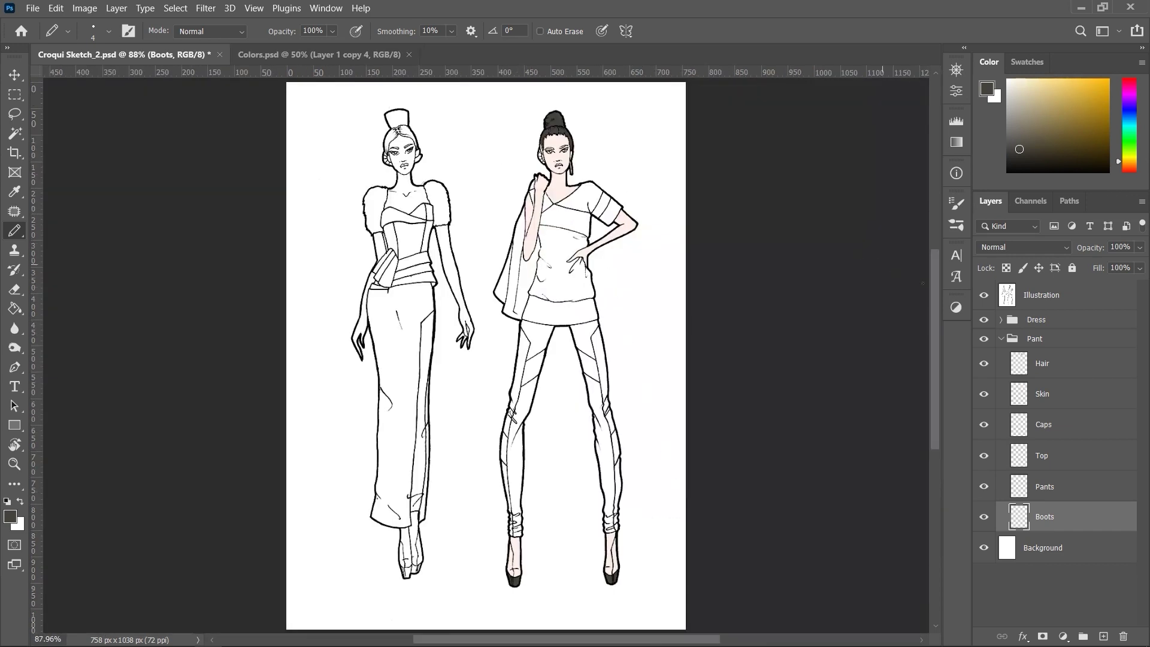
# On the Top layer, sample the rust brown swatch from Colors.psd as paint colour.
pyautogui.click(1069, 458)
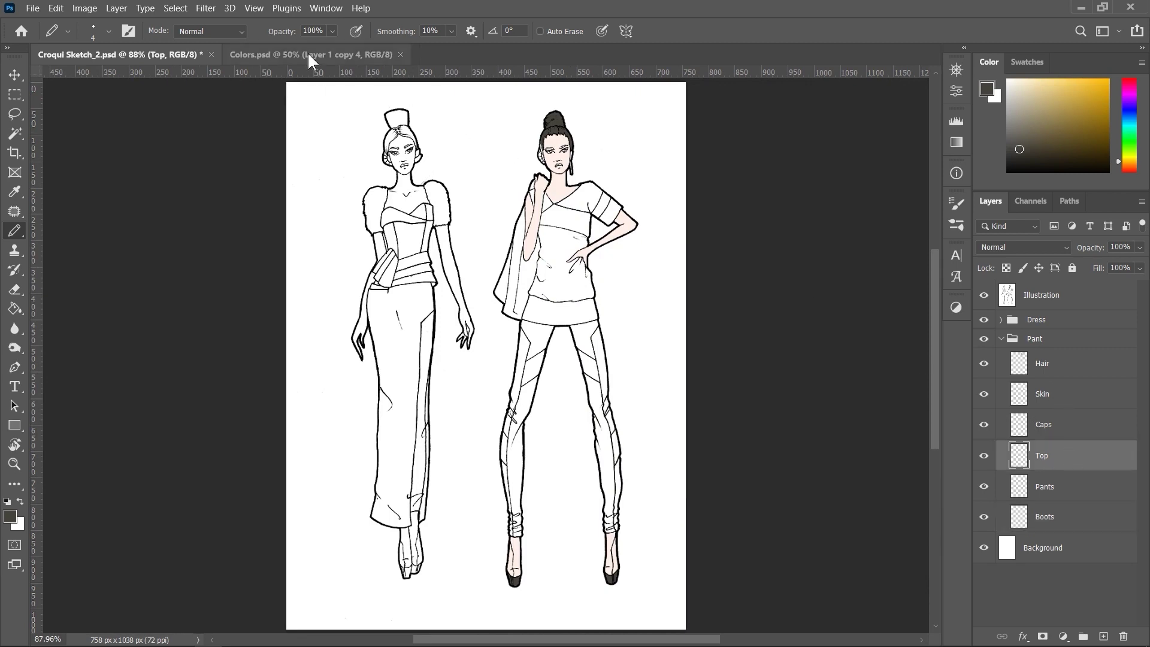
pyautogui.click(311, 55)
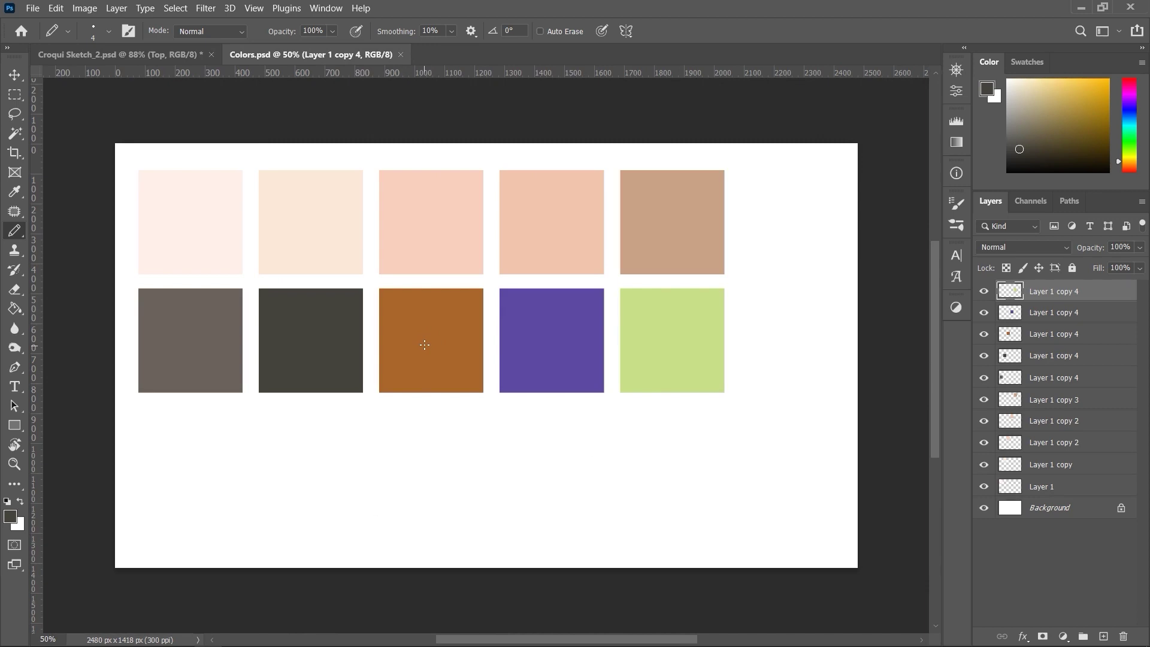
pyautogui.press('i')
pyautogui.click(430, 341)
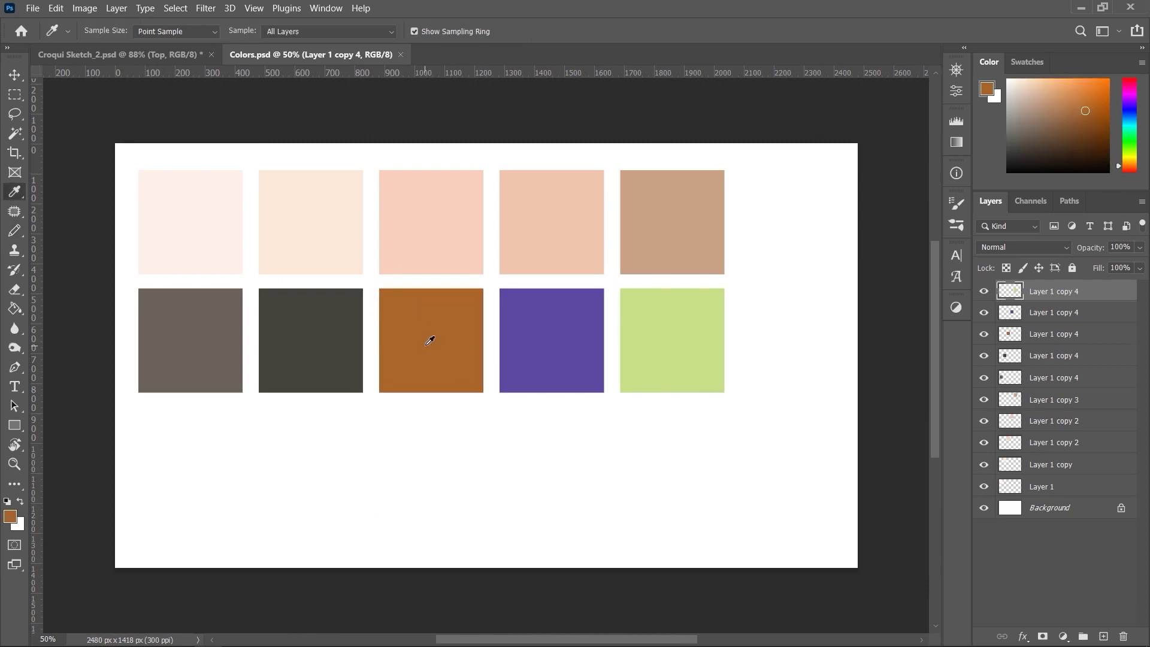
pyautogui.press('g')
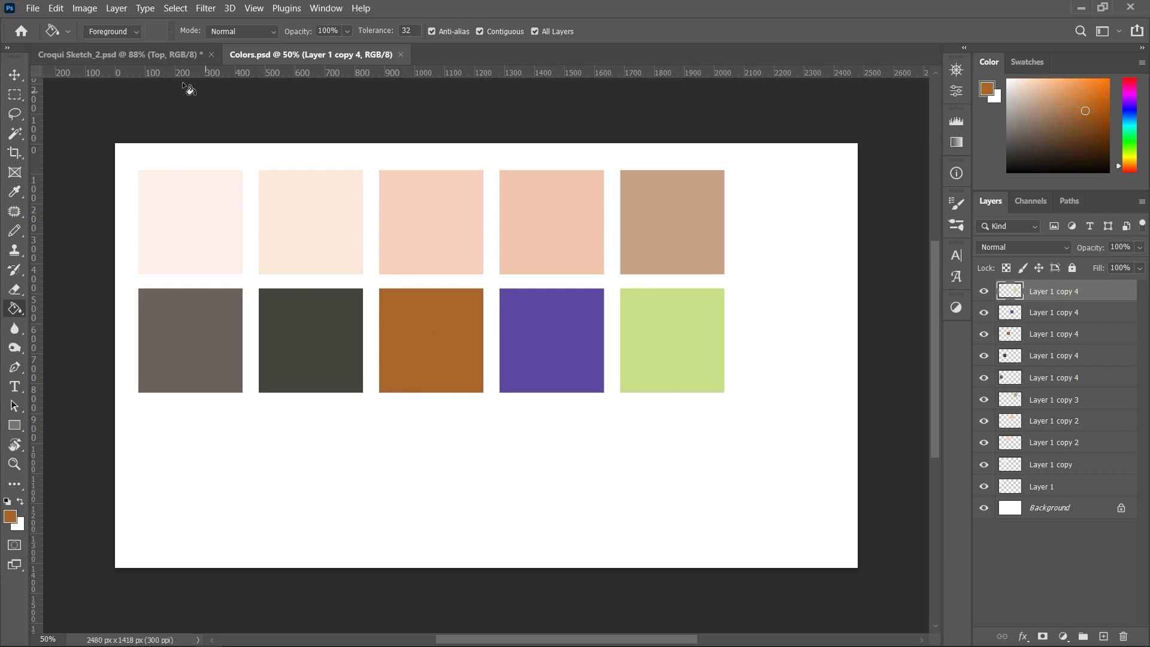
pyautogui.click(155, 57)
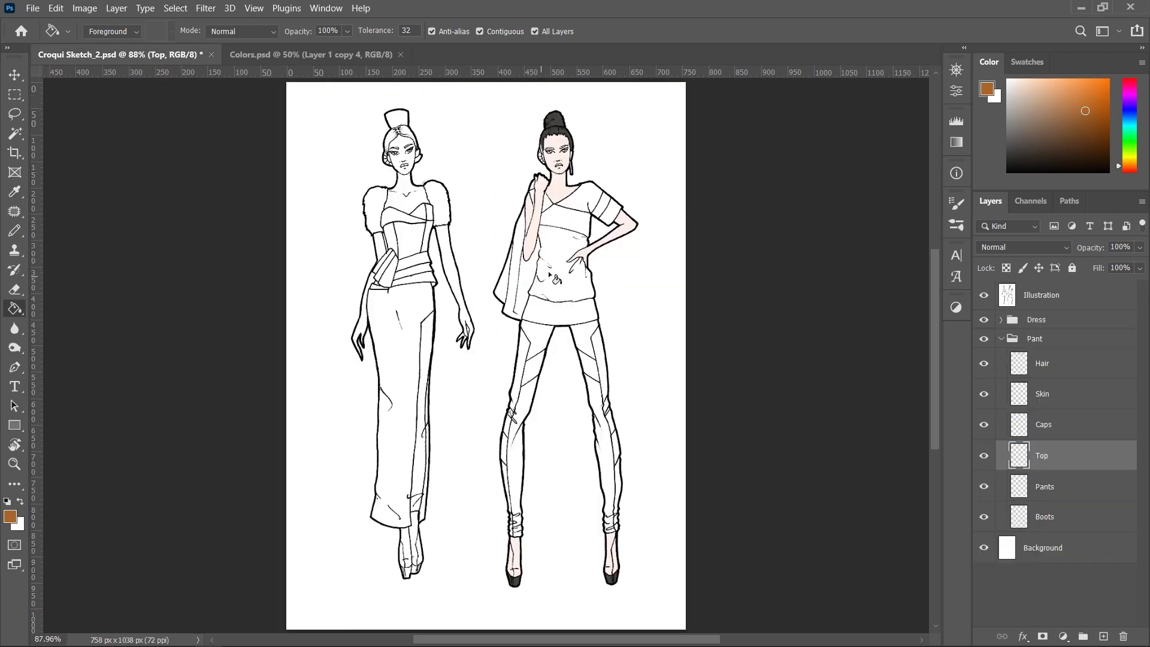
# Fill the top's upper bodice band and shoulder triangles rust brown.
pyautogui.scroll(5, 578, 218)
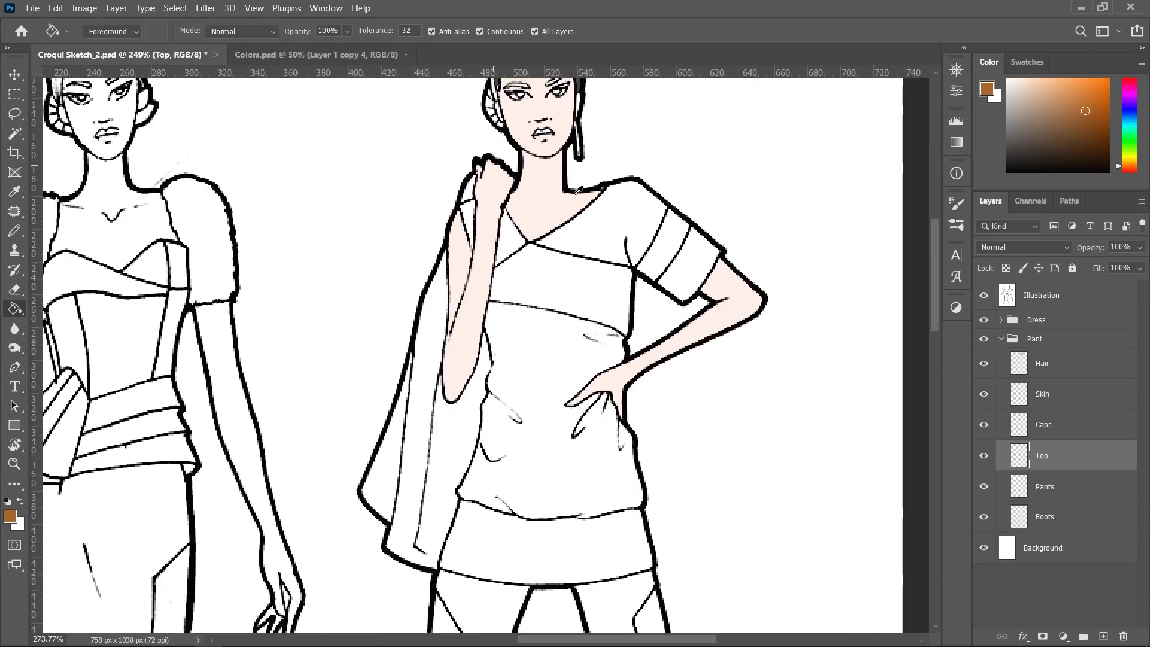
pyautogui.scroll(2, 579, 191)
pyautogui.click(539, 300)
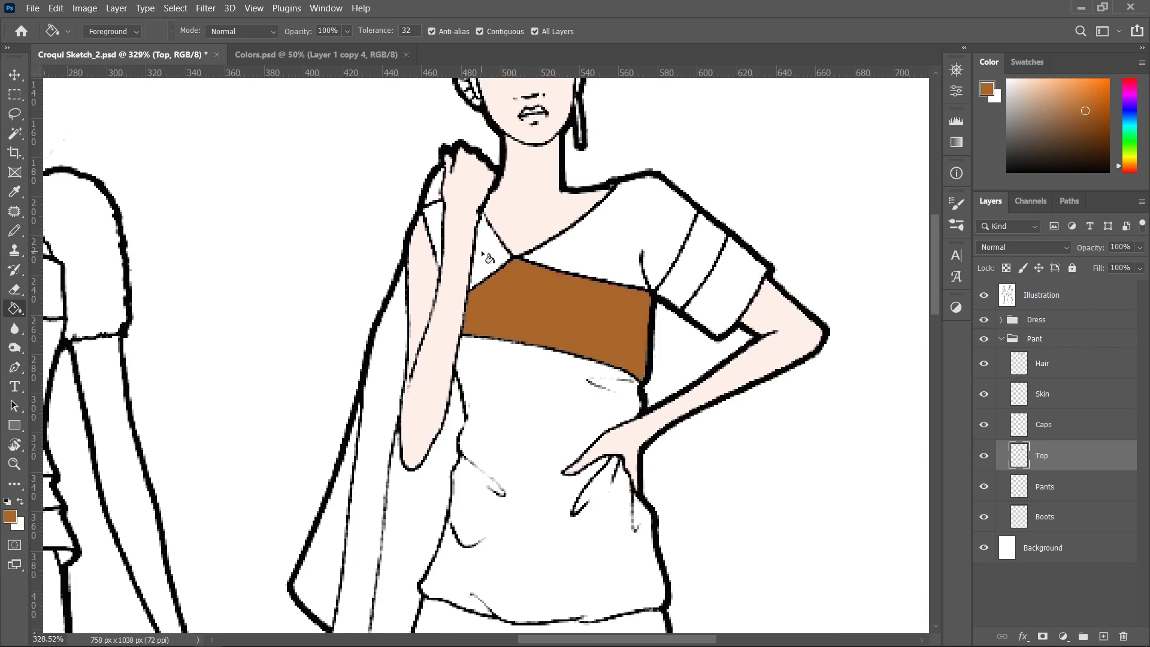
pyautogui.click(488, 258)
pyautogui.scroll(2, 431, 235)
pyautogui.scroll(3, 427, 232)
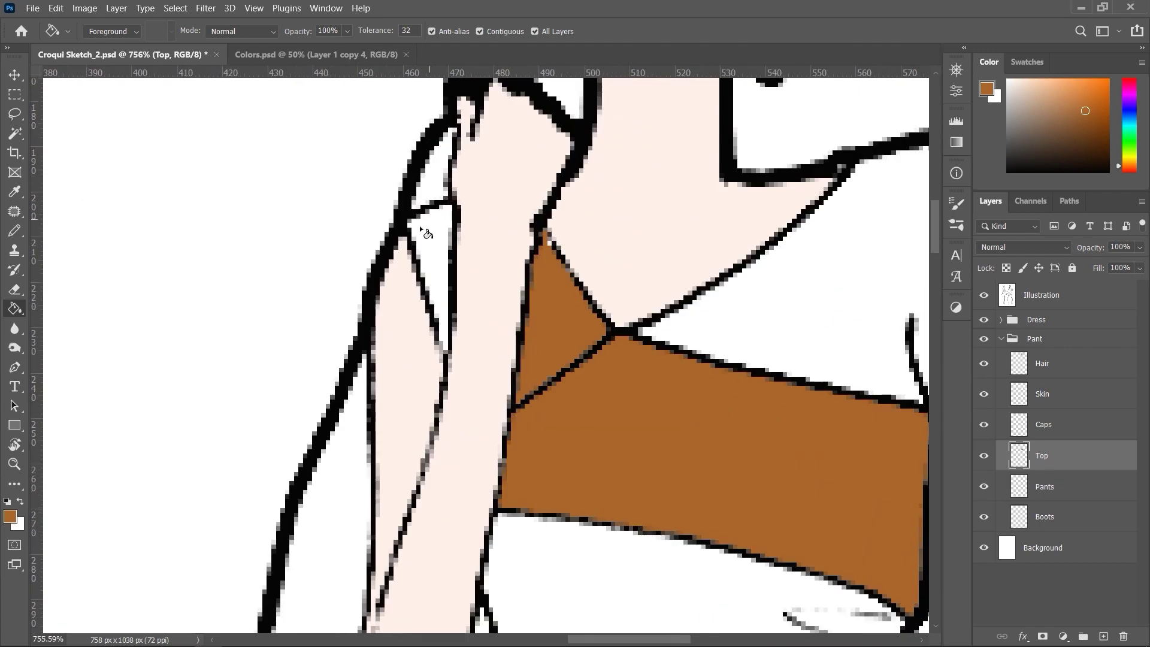
pyautogui.click(433, 237)
pyautogui.scroll(-2, 433, 237)
pyautogui.scroll(-2, 540, 287)
pyautogui.scroll(-1, 599, 311)
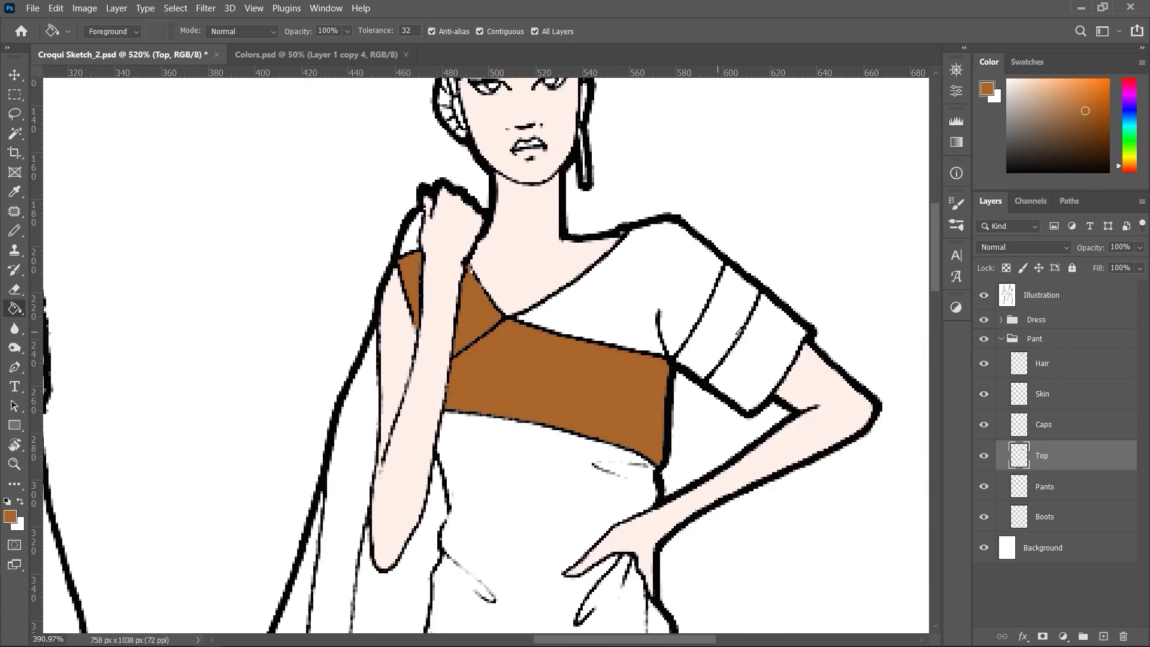
pyautogui.scroll(3, 724, 348)
# Fill the sleeve band and lower hem band rust brown.
pyautogui.click(707, 334)
pyautogui.scroll(-3, 612, 496)
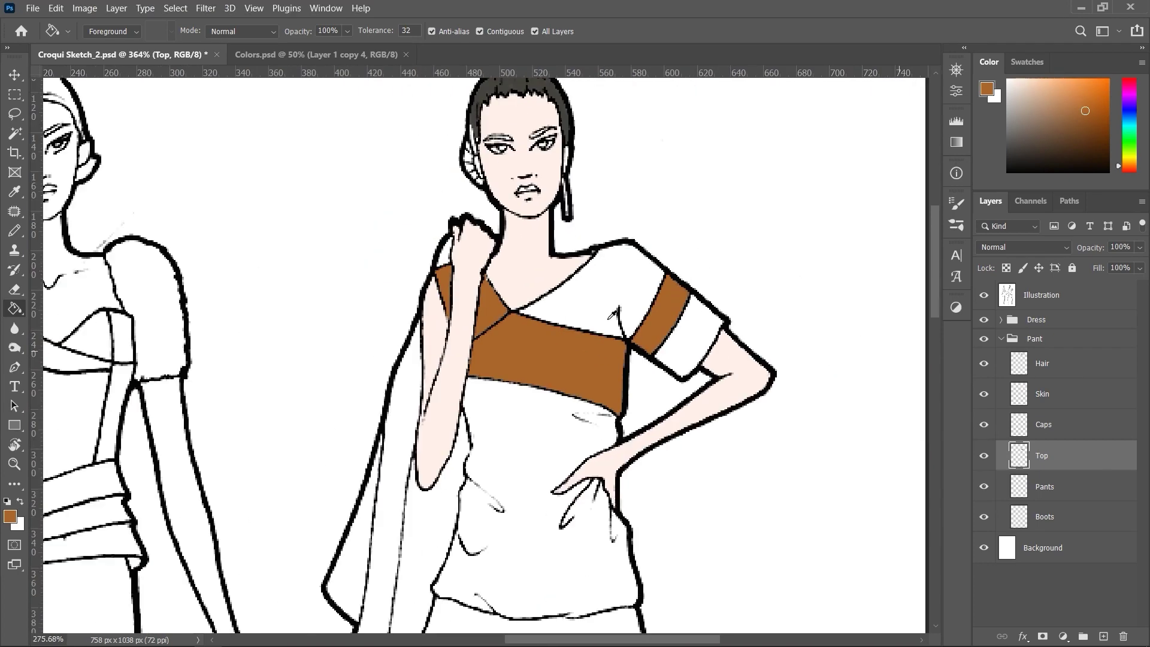
pyautogui.scroll(-5, 613, 496)
pyautogui.scroll(-1, 599, 479)
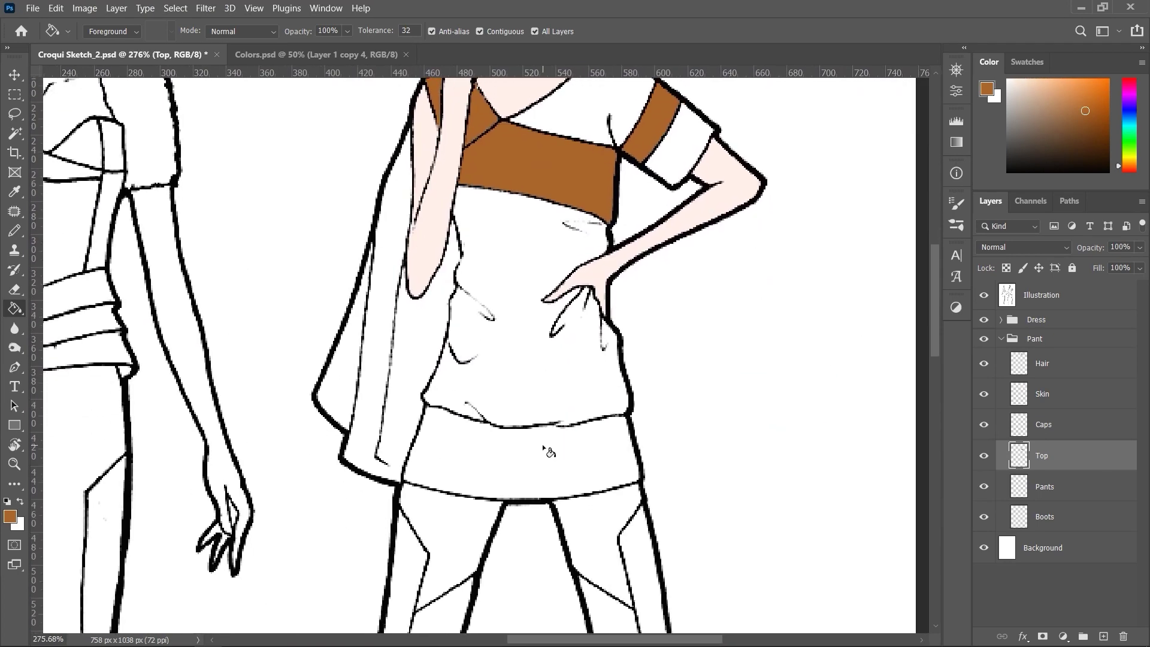
pyautogui.click(550, 461)
pyautogui.scroll(-1, 590, 444)
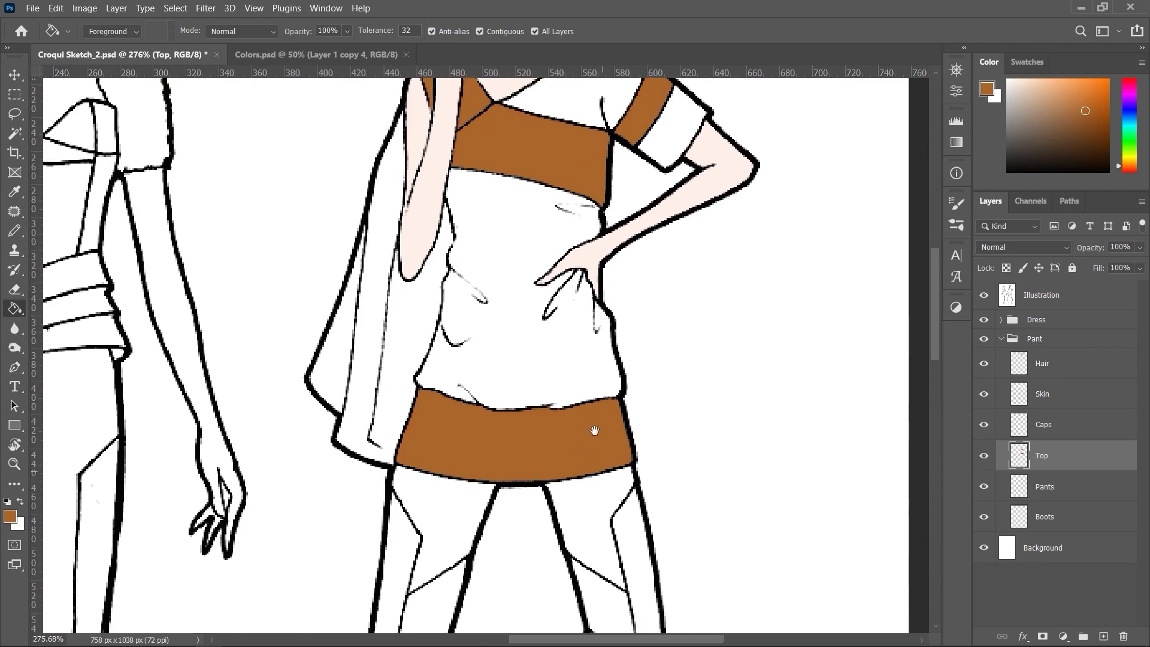
pyautogui.scroll(-3, 594, 432)
pyautogui.scroll(-1, 593, 420)
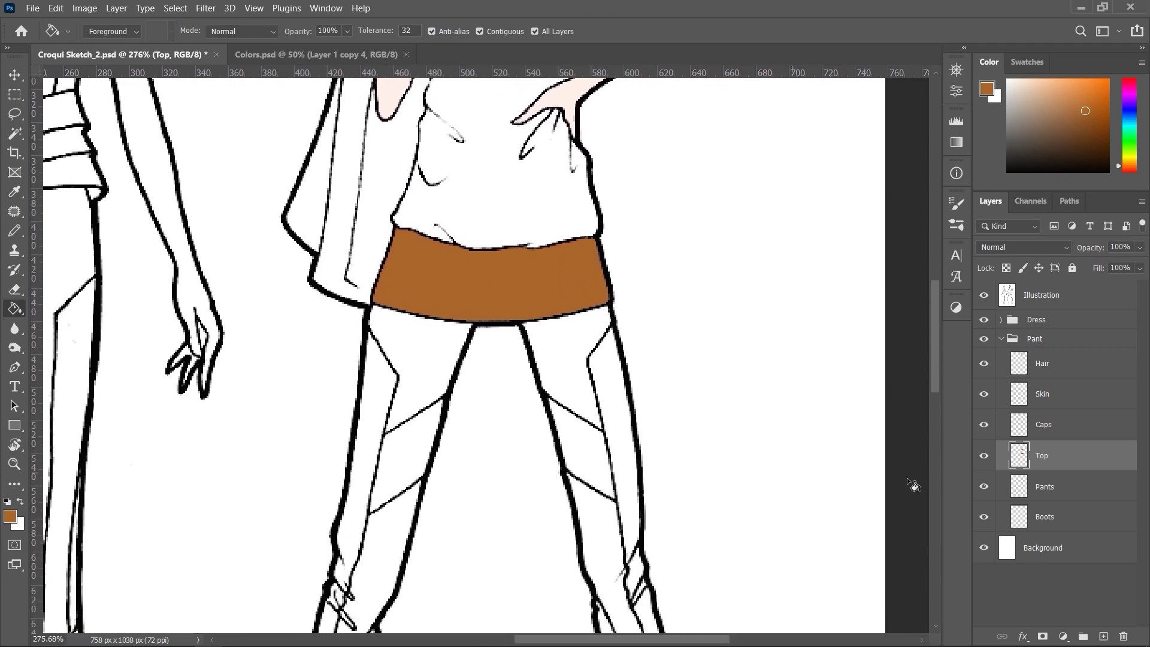
pyautogui.click(1082, 488)
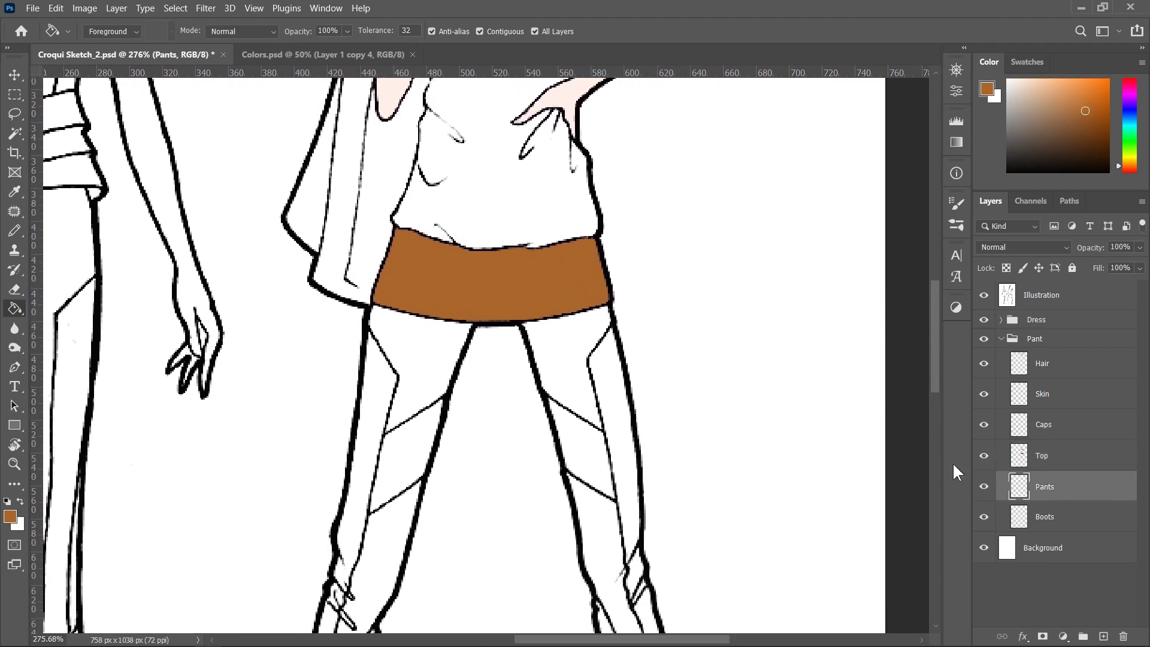
# Fill both thigh patches and both outer side strips of the pants rust brown.
pyautogui.scroll(-2, 495, 395)
pyautogui.click(399, 395)
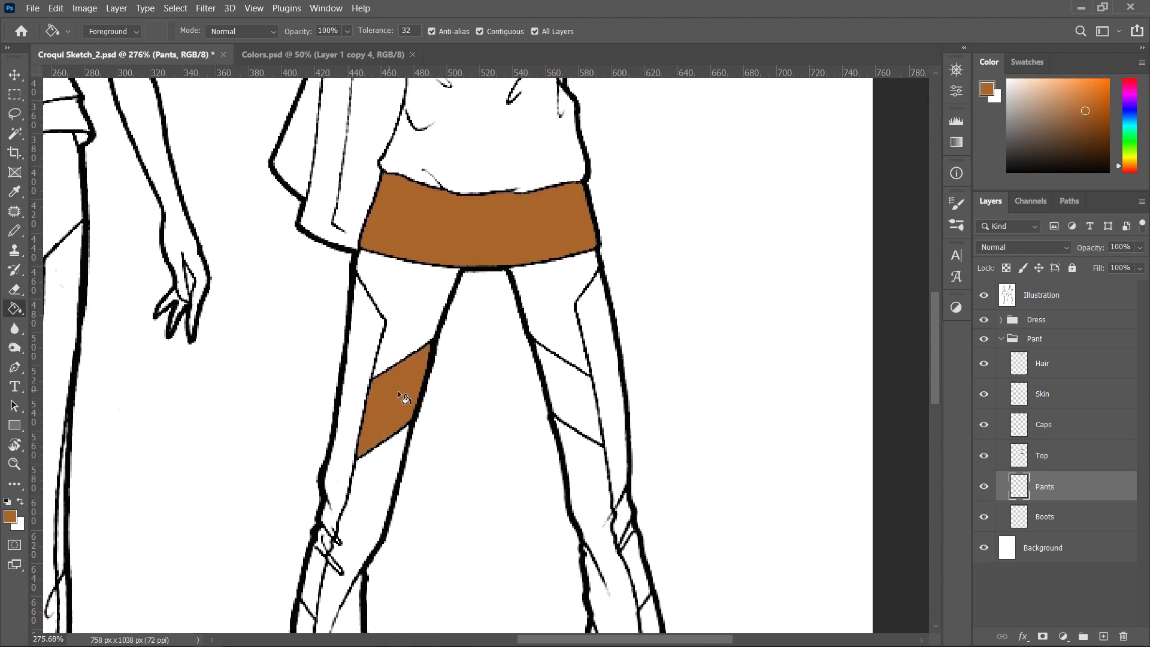
pyautogui.click(568, 395)
pyautogui.scroll(-1, 560, 408)
pyautogui.scroll(-1, 560, 408)
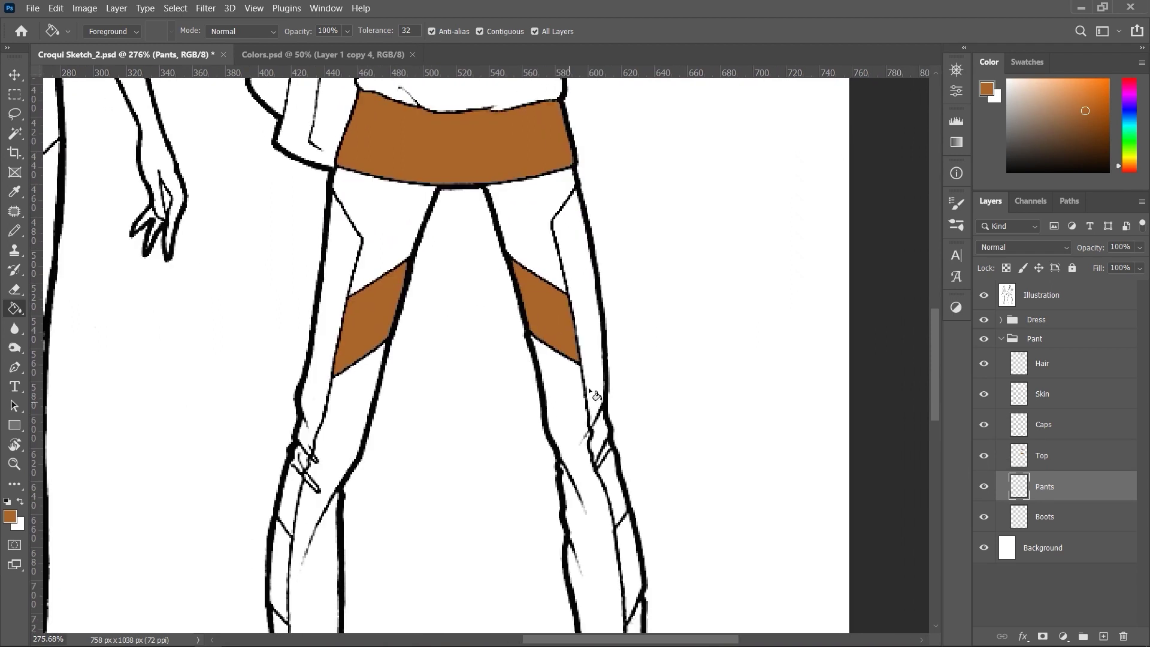
pyautogui.click(590, 336)
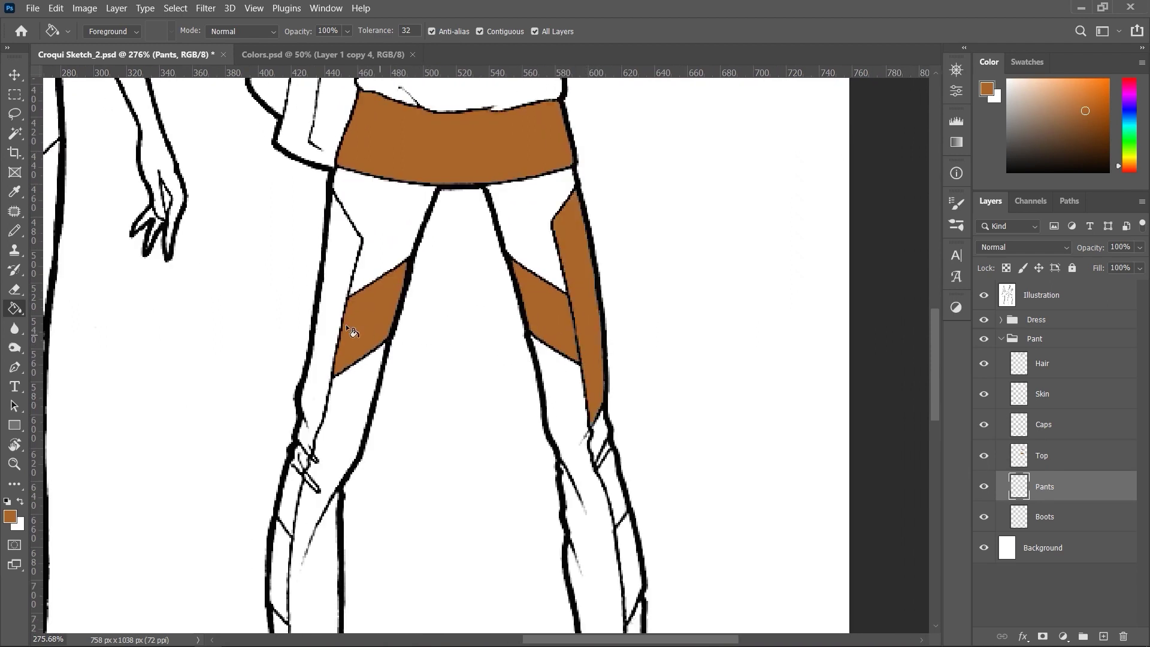
pyautogui.click(323, 312)
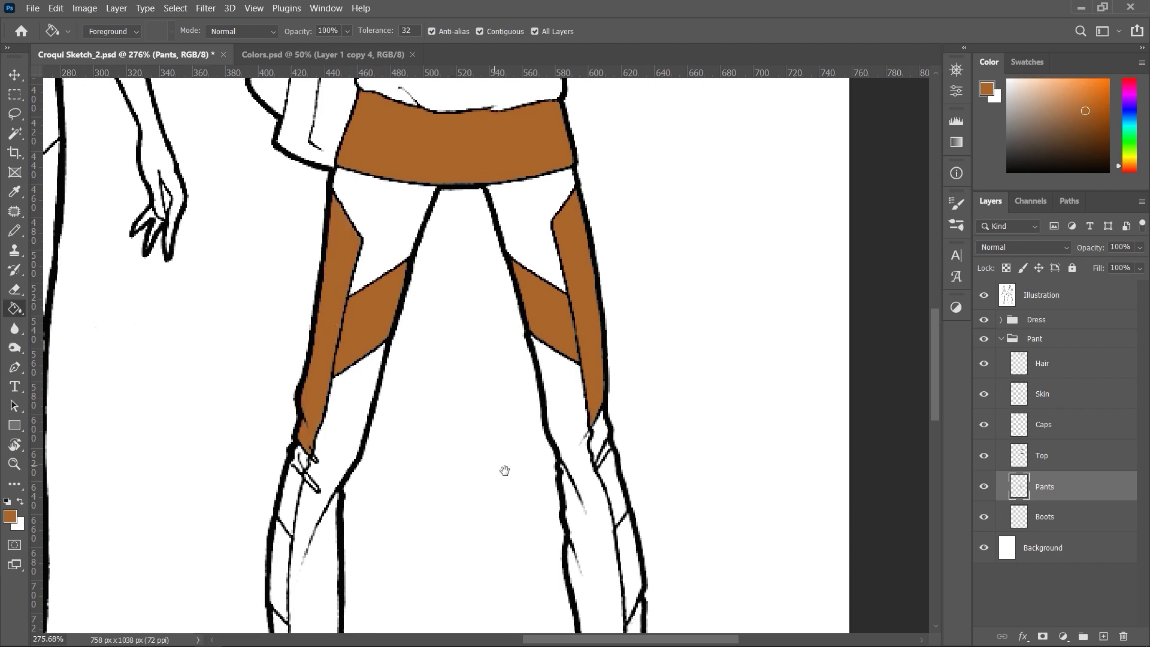
pyautogui.moveTo(504, 470)
pyautogui.mouseDown()
pyautogui.moveTo(501, 381)
pyautogui.moveTo(484, 460)
pyautogui.mouseUp()
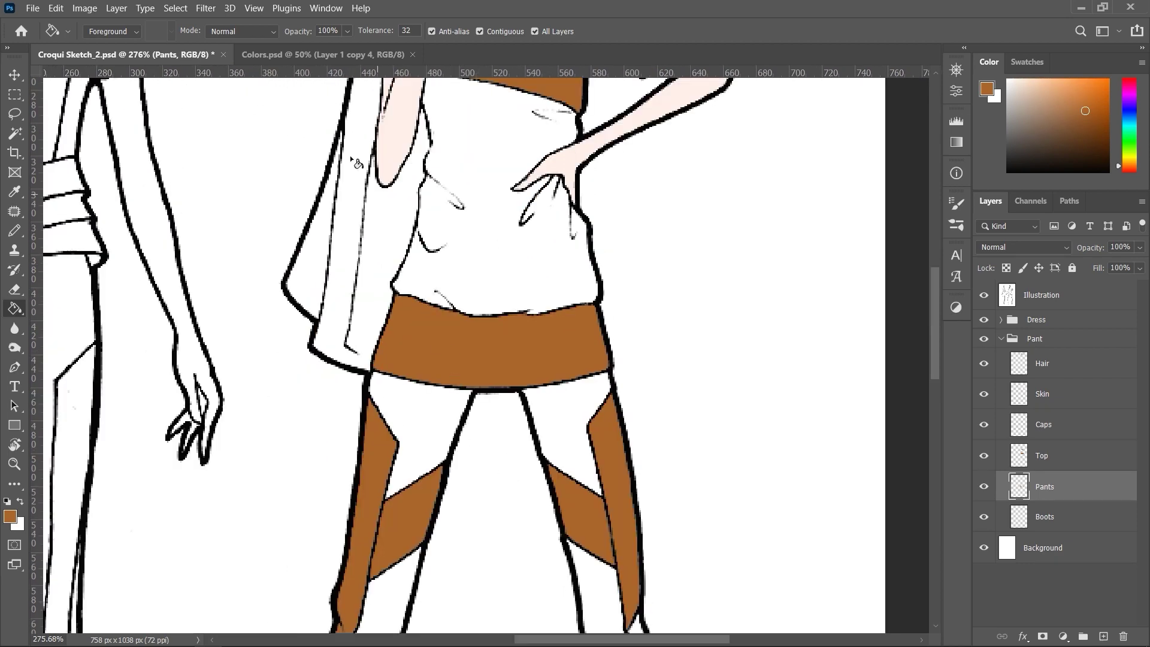
# Sample the grey swatch from Colors.psd and fill the upper pants areas grey.
pyautogui.click(307, 59)
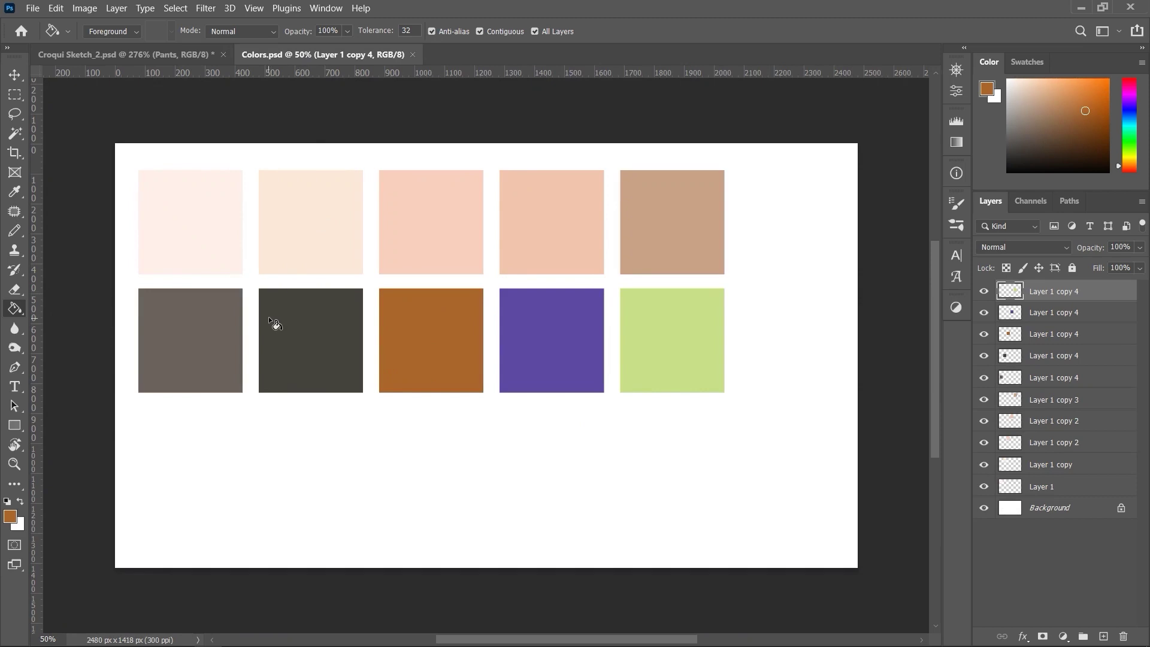
pyautogui.press('alt')
pyautogui.keyDown('alt'); pyautogui.click(193, 336); pyautogui.keyUp('alt')
pyautogui.click(158, 53)
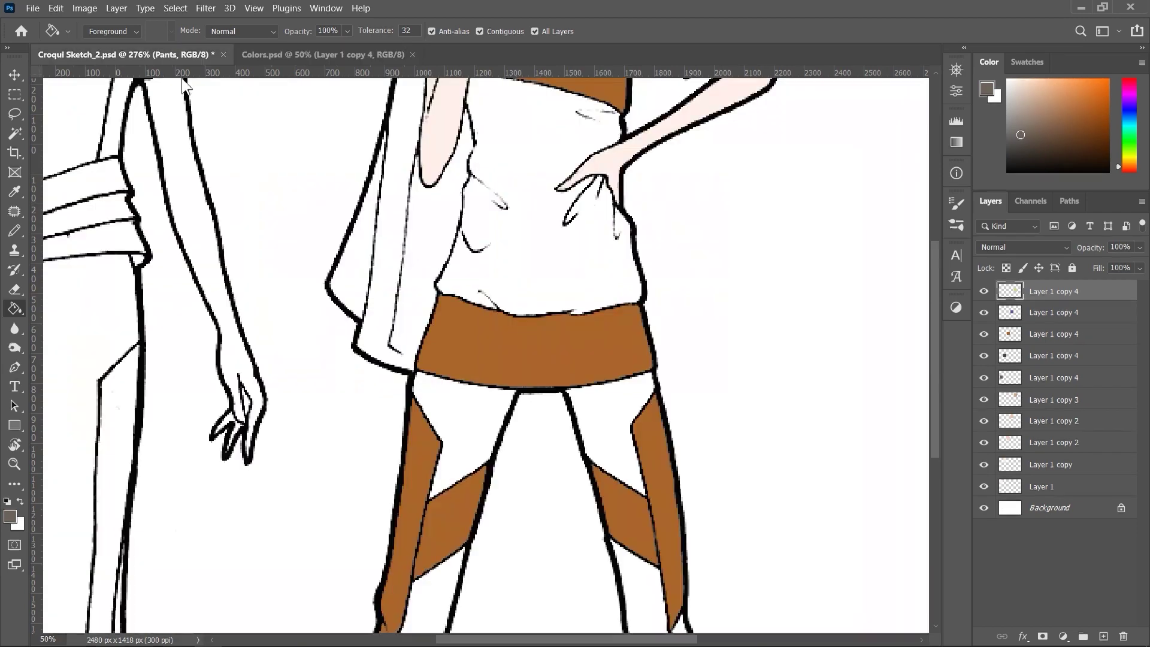
pyautogui.click(459, 413)
pyautogui.click(608, 419)
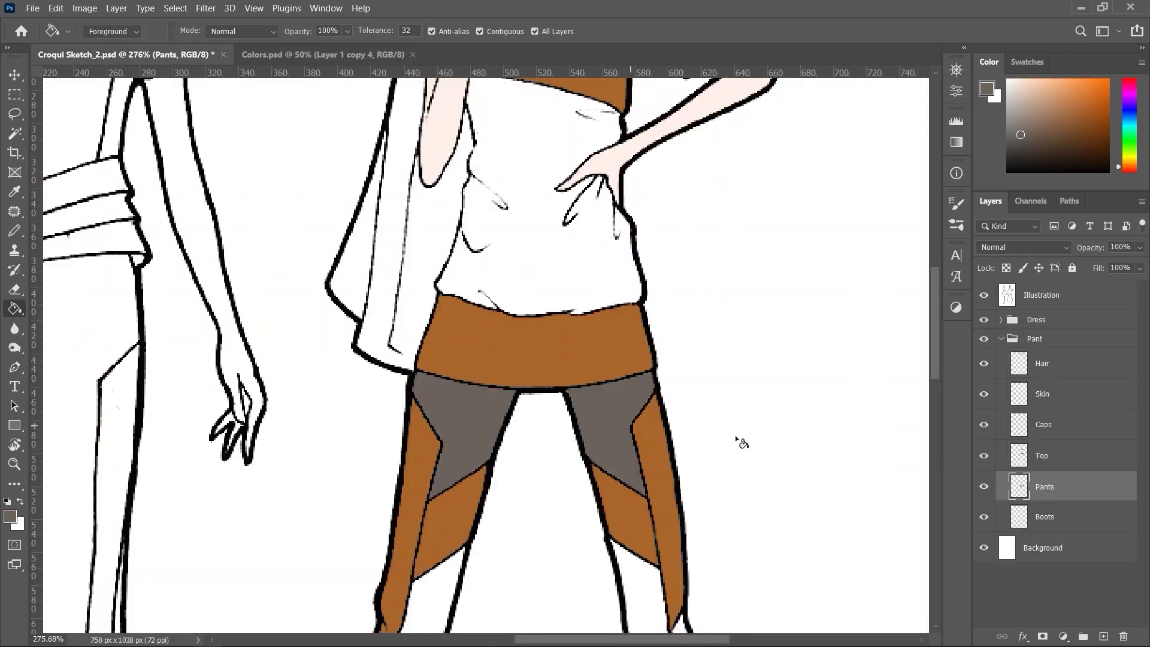
# Fill both lower pant legs grey, including leftover white slivers and strips.
pyautogui.moveTo(582, 571); pyautogui.dragTo(505, 352)
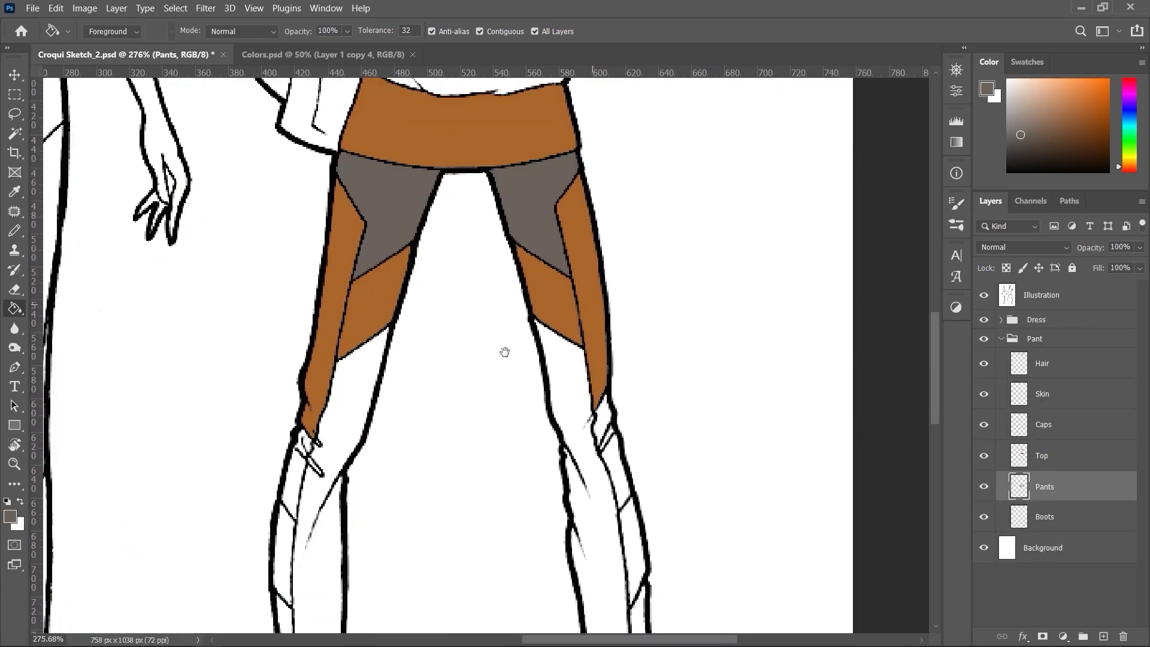
pyautogui.click(348, 393)
pyautogui.click(559, 388)
pyautogui.scroll(-3, 559, 388)
pyautogui.scroll(-1, 287, 340)
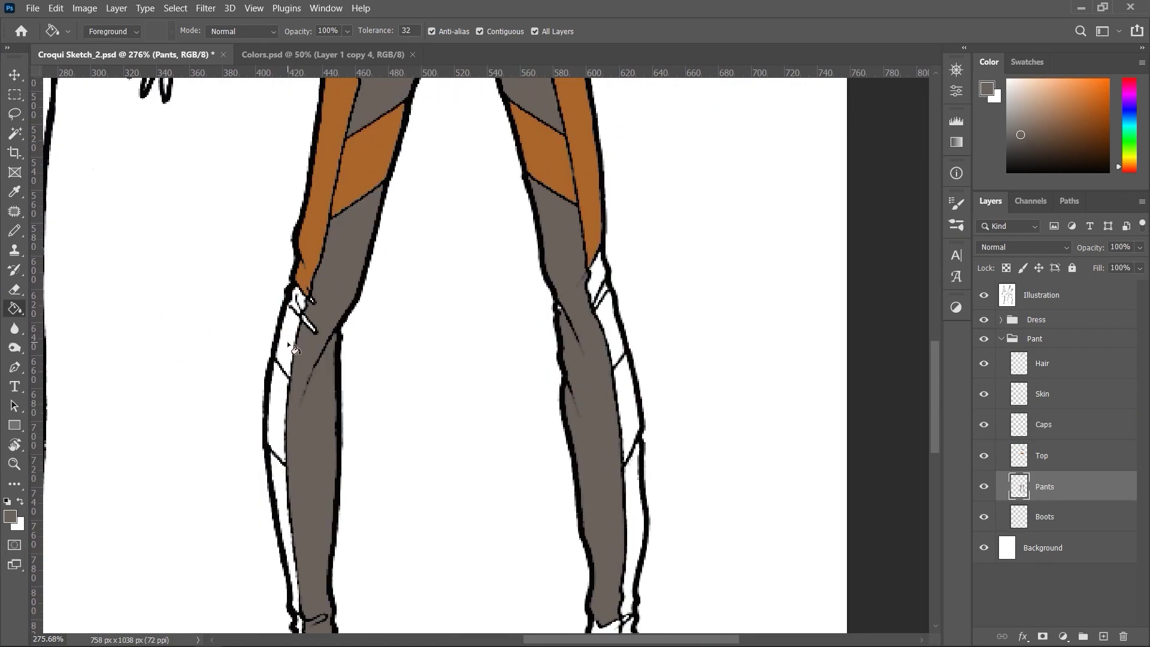
pyautogui.click(279, 419)
pyautogui.click(281, 480)
pyautogui.moveTo(554, 530); pyautogui.dragTo(489, 508)
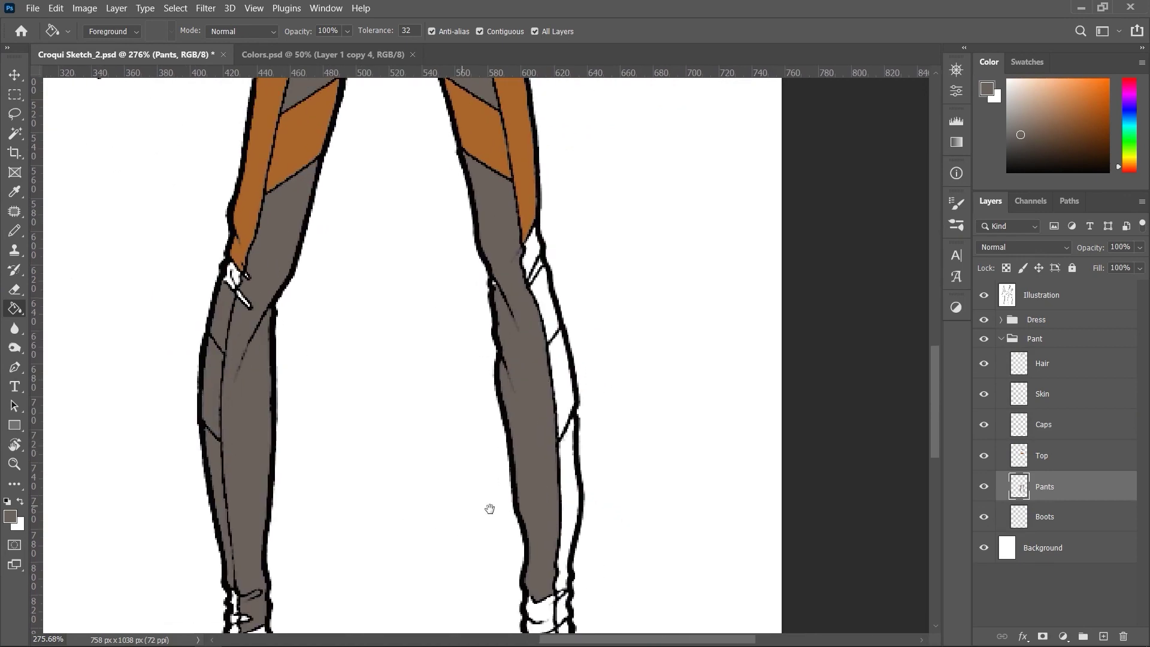
pyautogui.click(566, 487)
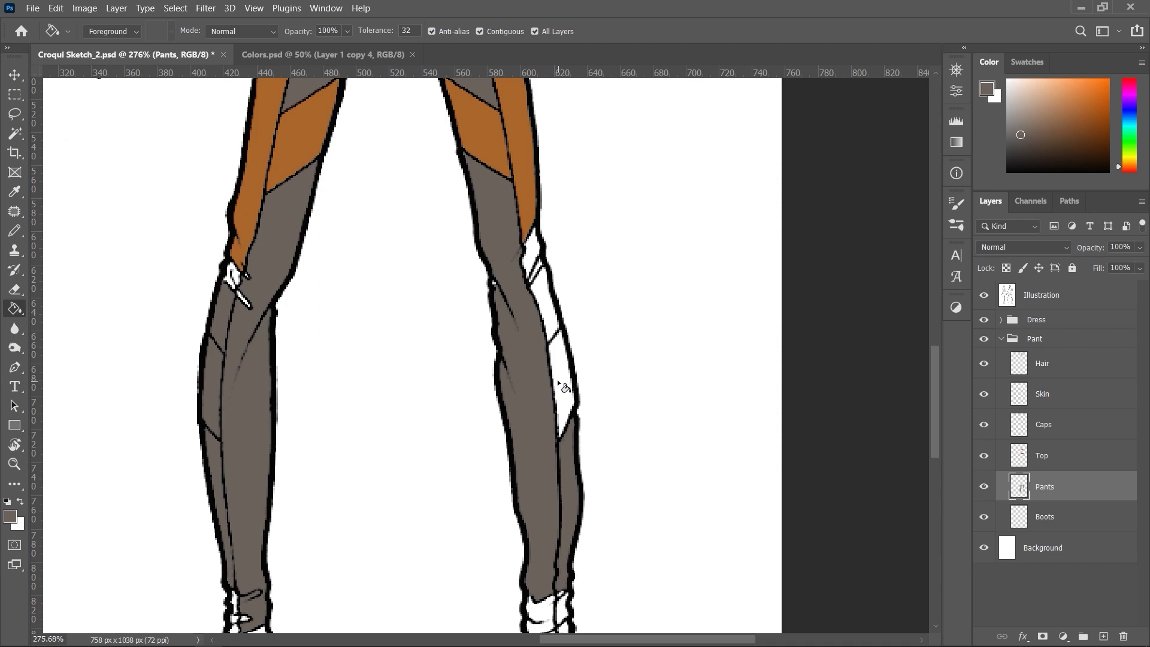
pyautogui.click(558, 379)
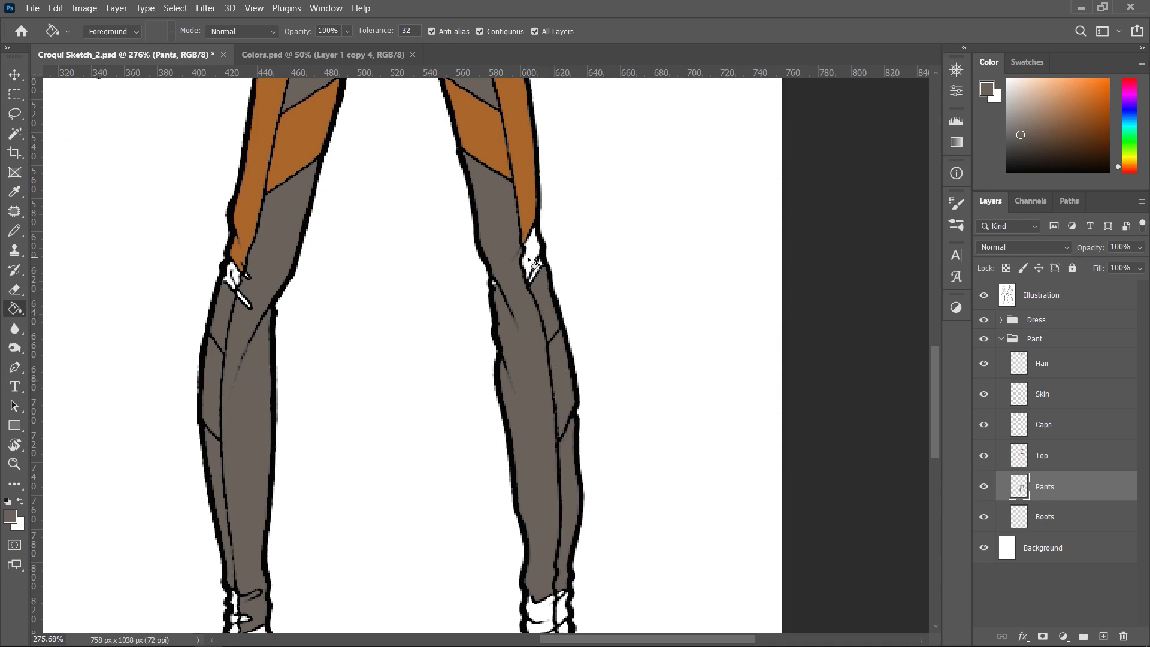
# Fill the left and right ankle cuffs grey.
pyautogui.moveTo(376, 353); pyautogui.dragTo(486, 332)
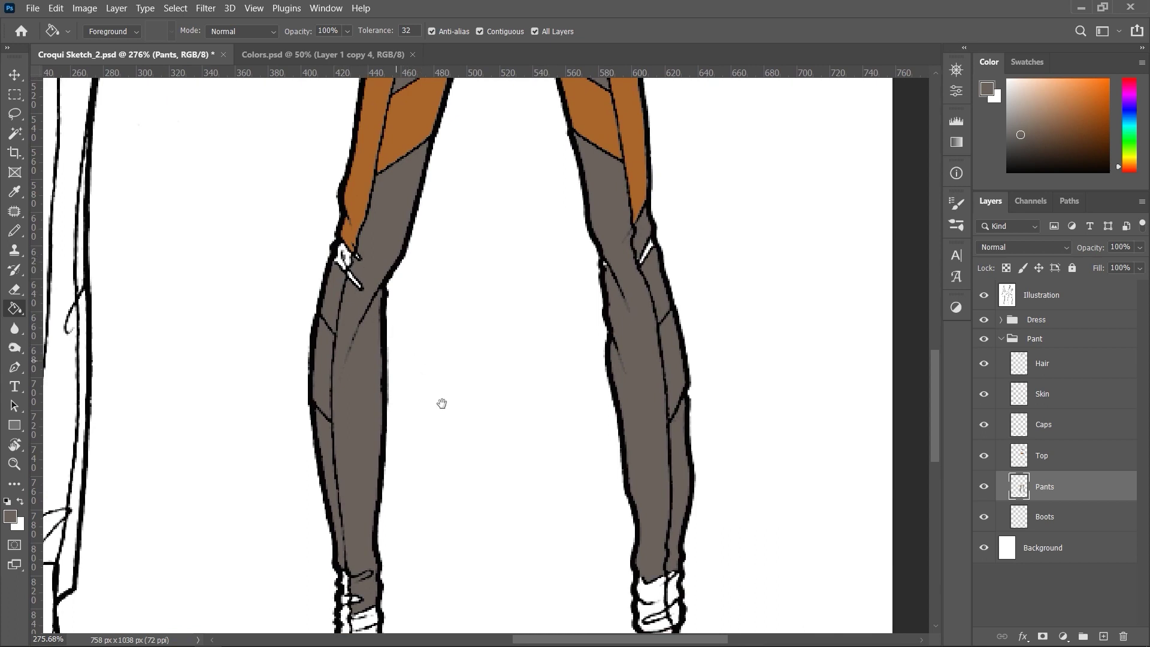
pyautogui.scroll(-5, 437, 359)
pyautogui.scroll(2, 333, 455)
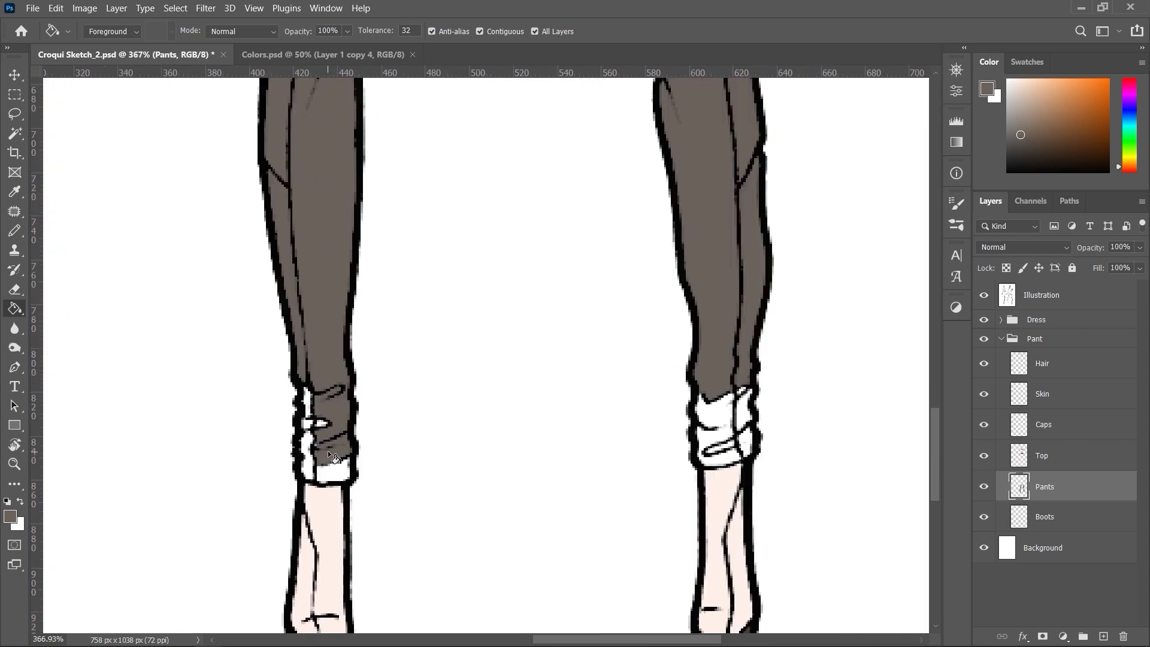
pyautogui.click(336, 476)
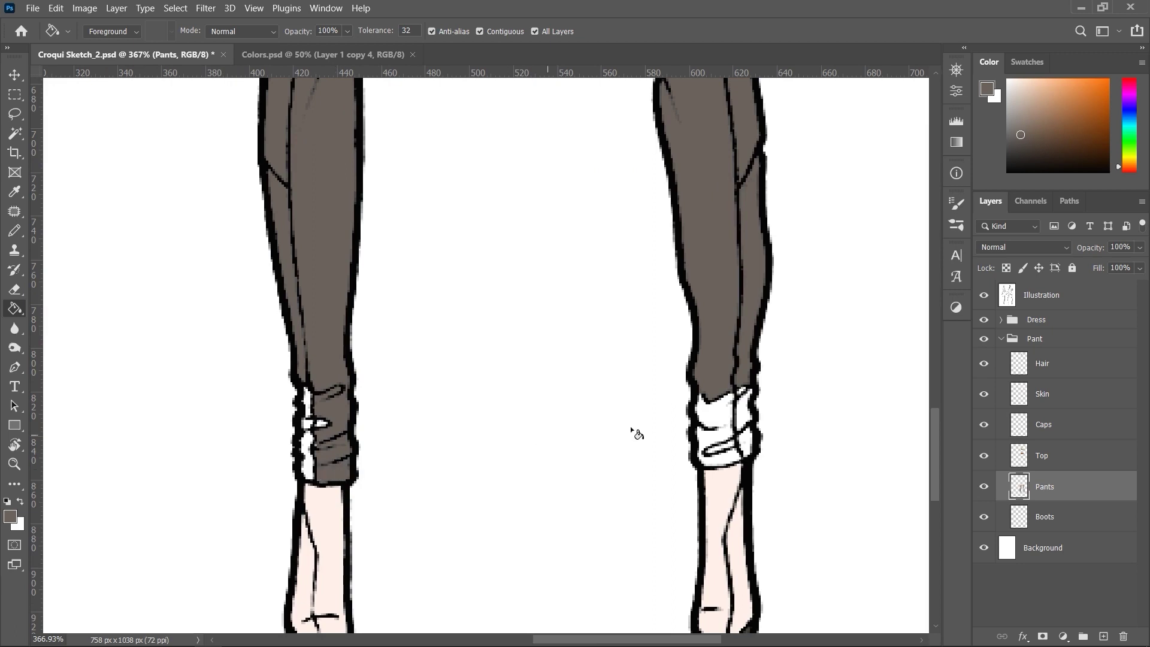
pyautogui.click(722, 420)
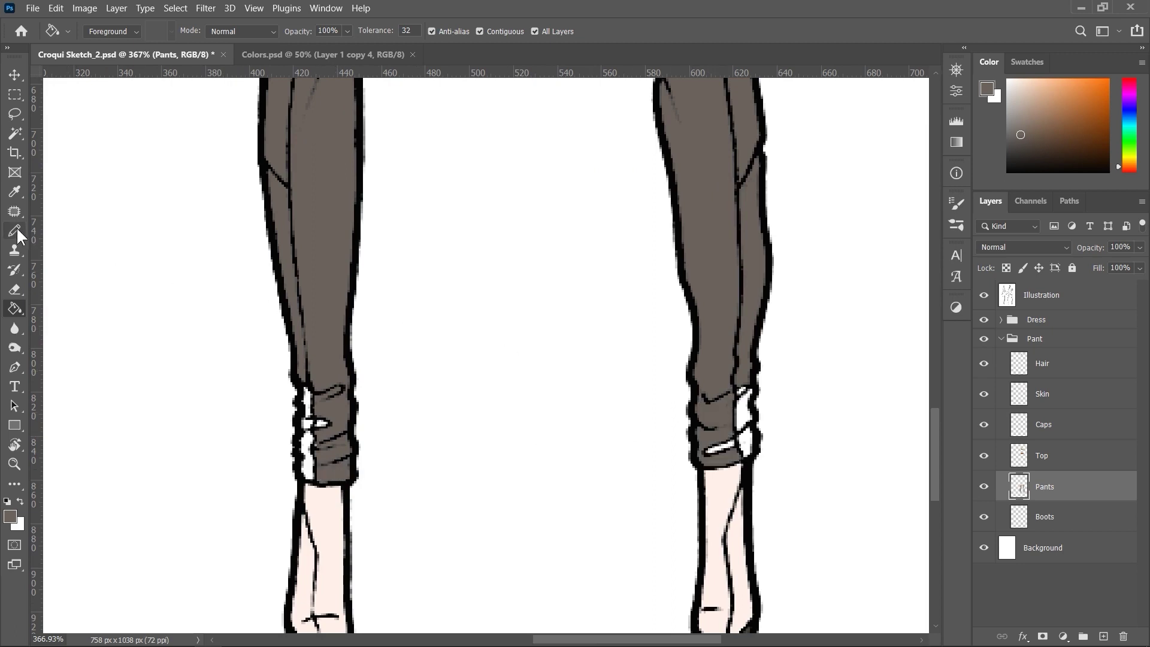
# Switch to the Pencil tool and set its size to 10 px.
pyautogui.moveTo(14, 231); pyautogui.dragTo(69, 247)
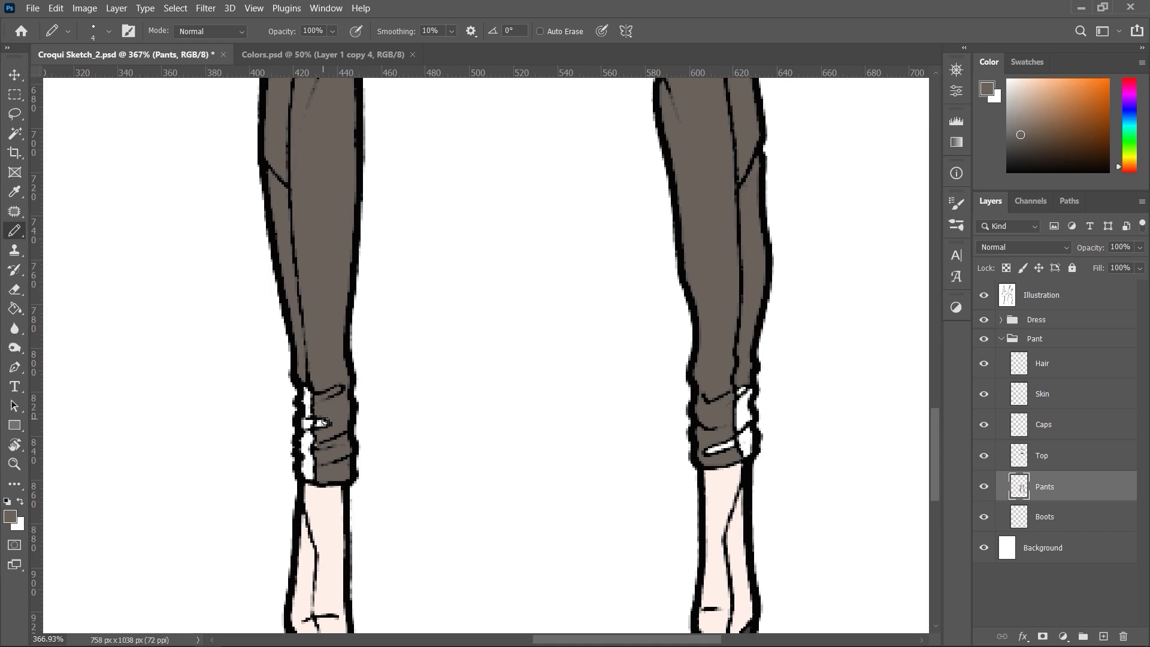
pyautogui.scroll(2, 344, 414)
pyautogui.scroll(2, 344, 413)
pyautogui.rightClick(347, 413)
pyautogui.doubleClick(462, 392)
pyautogui.write('10')
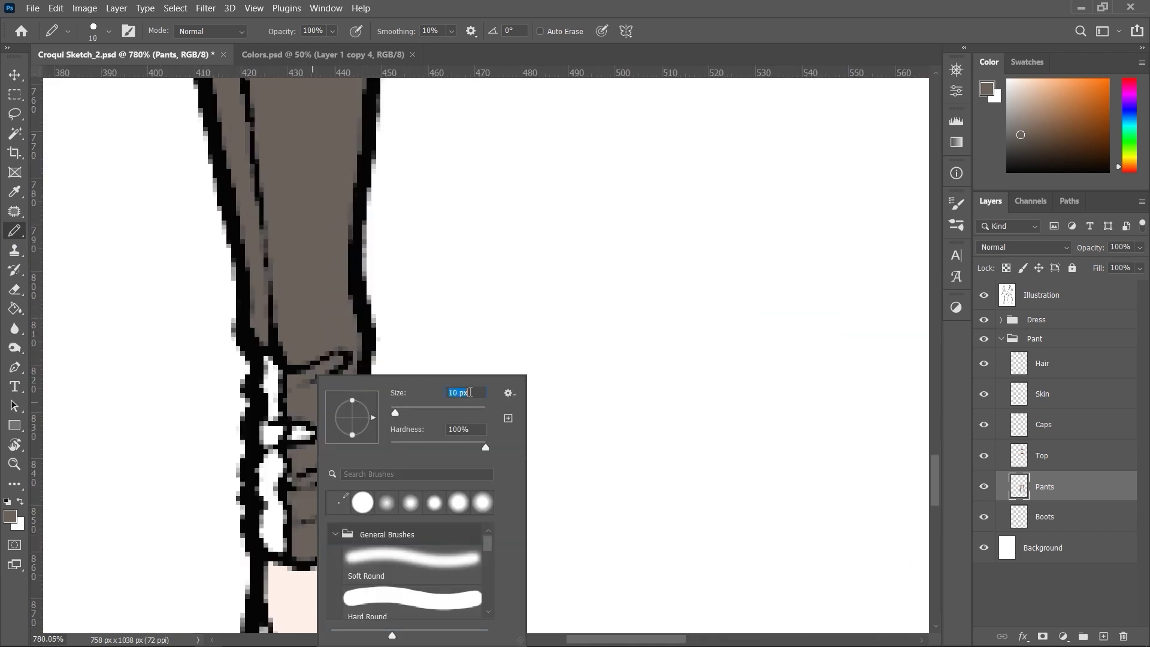
pyautogui.press('Return')
# Paint grey over the white patches at both trouser cuffs on the Pants layer.
pyautogui.moveTo(267, 359)
pyautogui.mouseDown()
pyautogui.moveTo(300, 419)
pyautogui.moveTo(275, 543)
pyautogui.mouseUp()
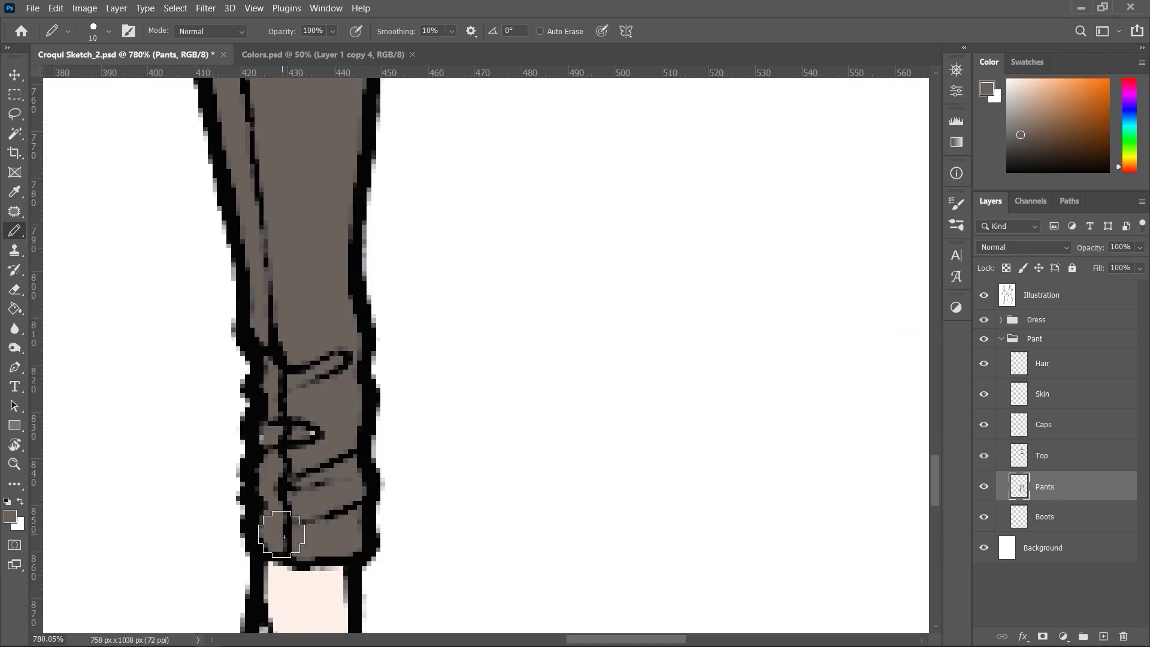
pyautogui.scroll(-2, 675, 436)
pyautogui.scroll(2, 675, 435)
pyautogui.moveTo(689, 389)
pyautogui.mouseDown()
pyautogui.moveTo(722, 426)
pyautogui.moveTo(711, 518)
pyautogui.mouseUp()
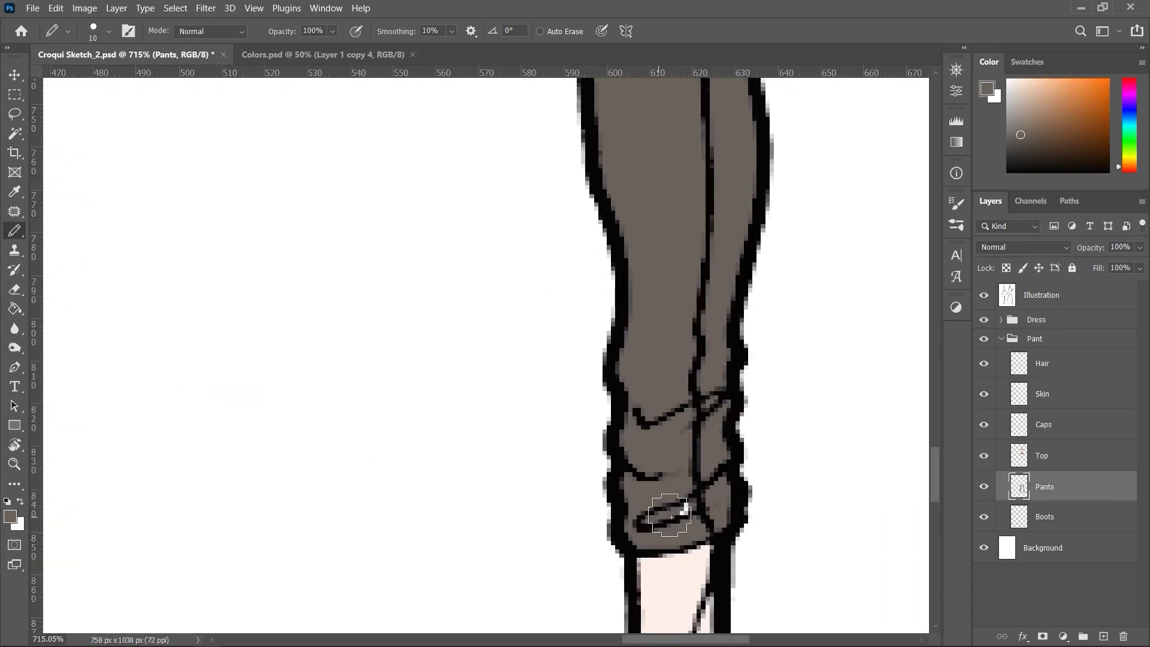
pyautogui.scroll(-2, 689, 516)
pyautogui.scroll(-2, 634, 375)
pyautogui.scroll(2, 667, 311)
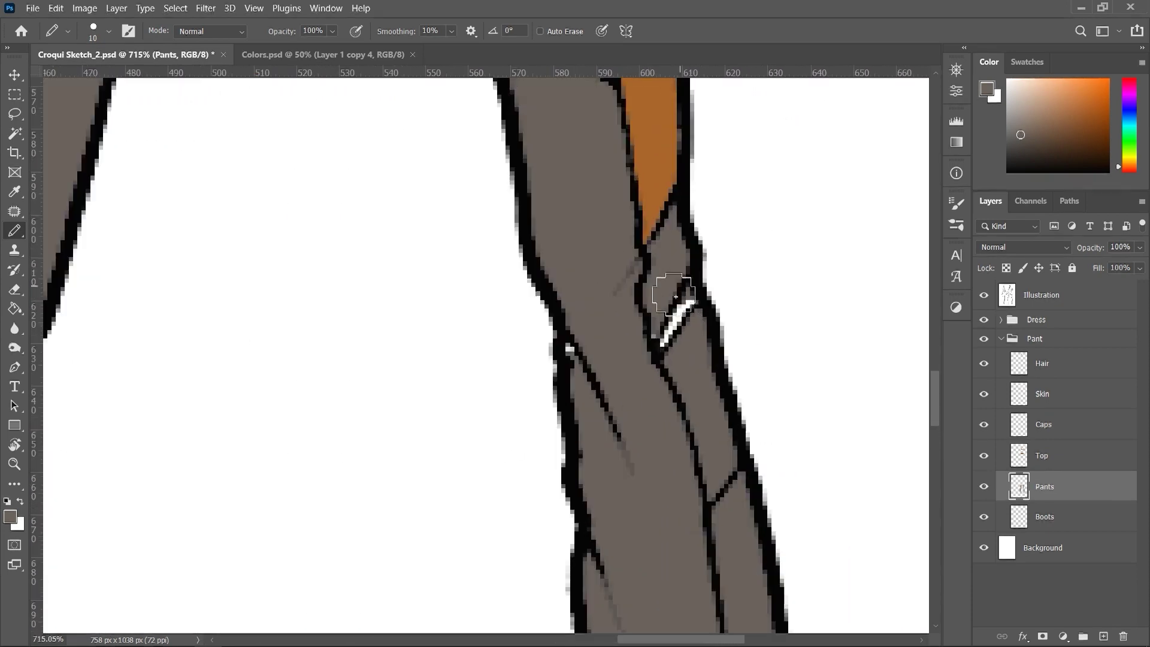
# Paint grey over the white marks on both knees, leaving the Top layer selected.
pyautogui.moveTo(664, 286); pyautogui.dragTo(682, 340)
pyautogui.scroll(-2, 252, 370)
pyautogui.scroll(2, 252, 370)
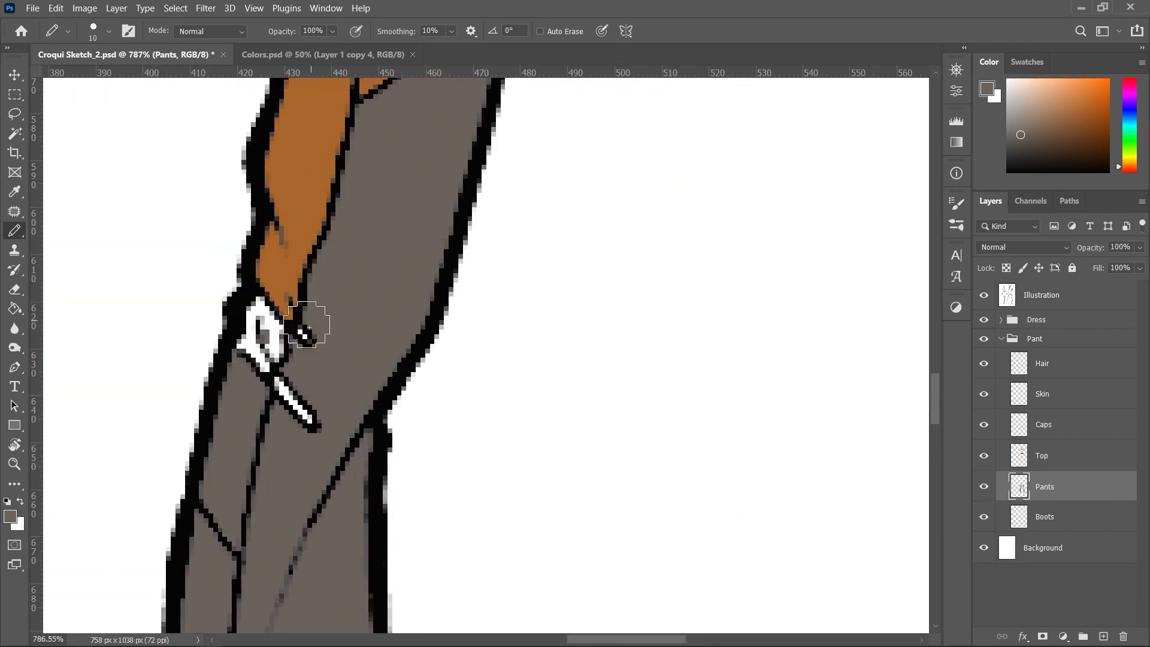
pyautogui.moveTo(314, 321)
pyautogui.mouseDown()
pyautogui.moveTo(303, 390)
pyautogui.moveTo(269, 333)
pyautogui.moveTo(255, 355)
pyautogui.moveTo(258, 312)
pyautogui.mouseUp()
pyautogui.scroll(-5, 575, 384)
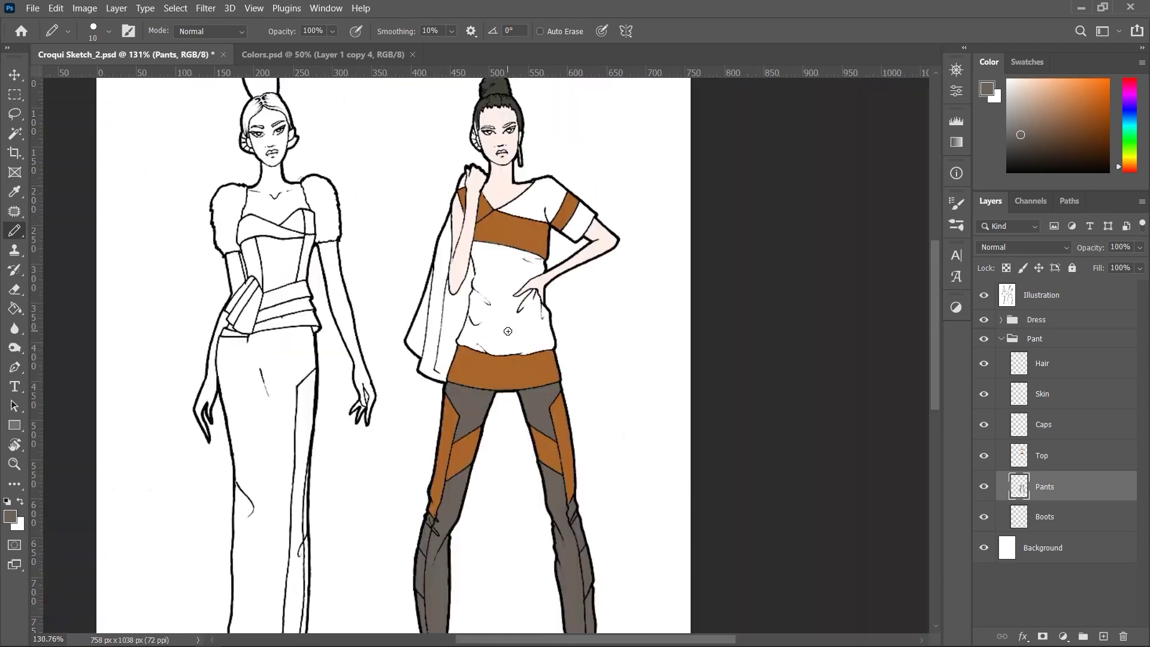
pyautogui.click(1067, 460)
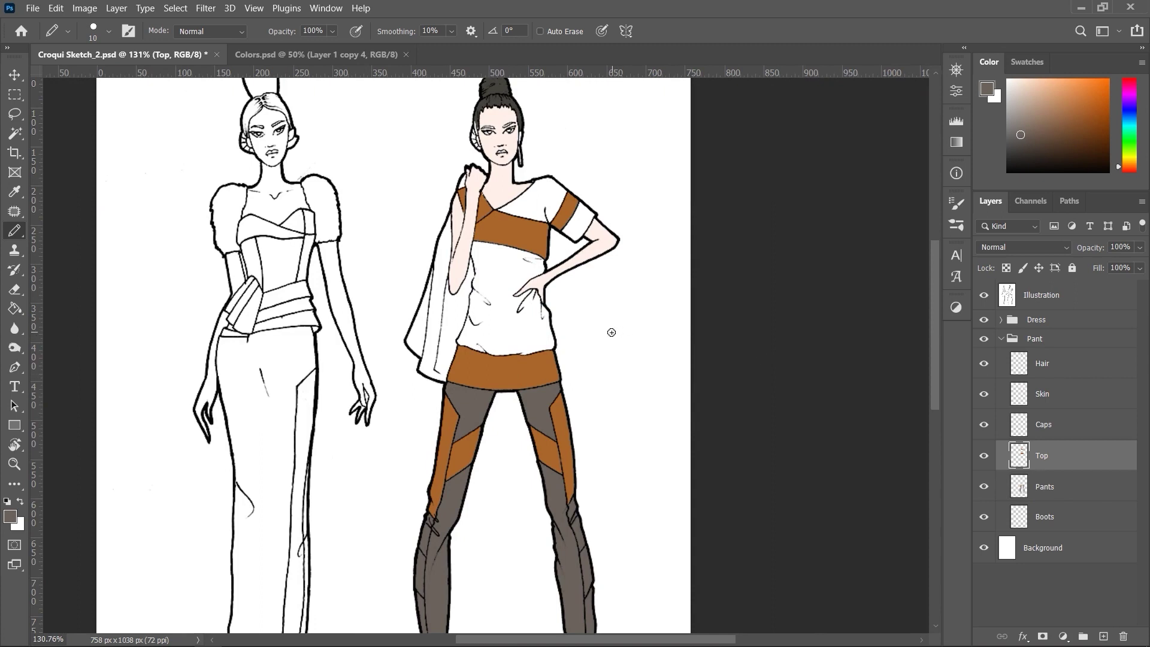
# Bucket-fill the top's white middle, shoulder and sleeve cuff with grey-brown.
pyautogui.press('g')
pyautogui.click(516, 337)
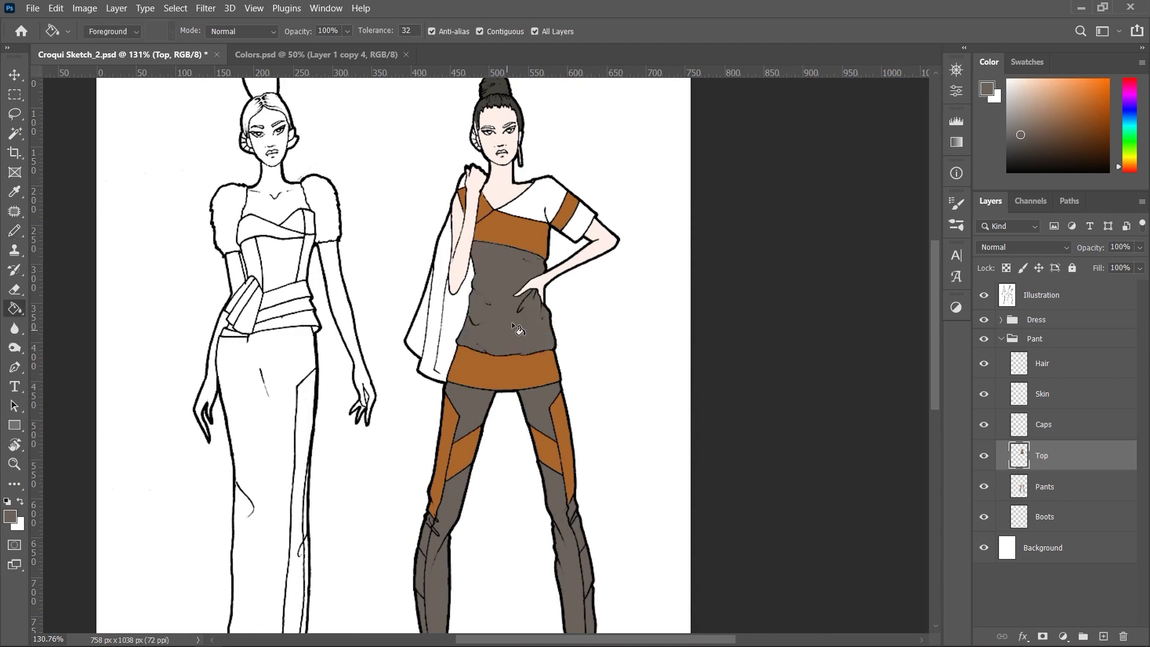
pyautogui.scroll(3, 522, 249)
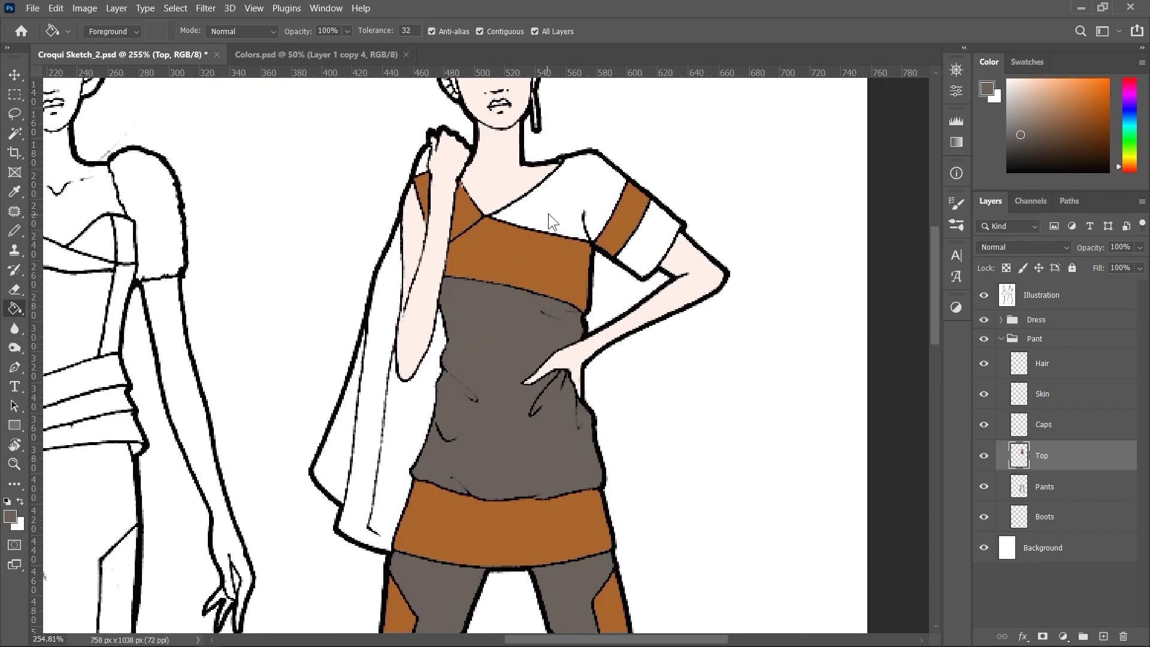
pyautogui.click(548, 214)
pyautogui.click(639, 247)
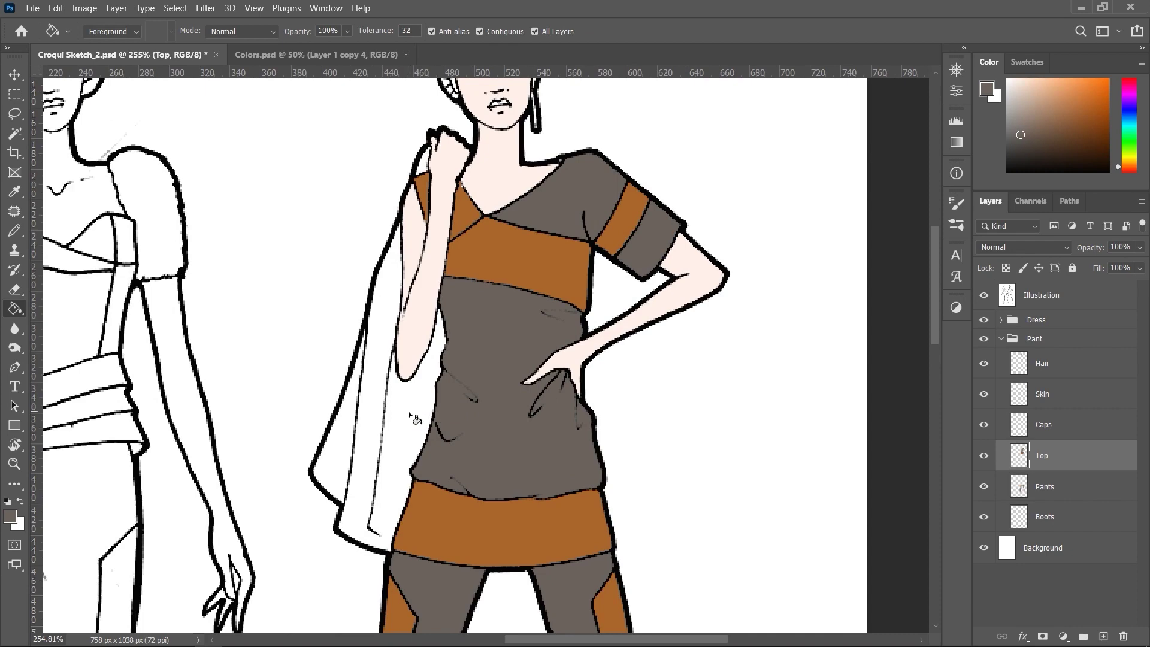
# On the Caps layer, bucket-fill the white cape with grey-brown.
pyautogui.click(1044, 425)
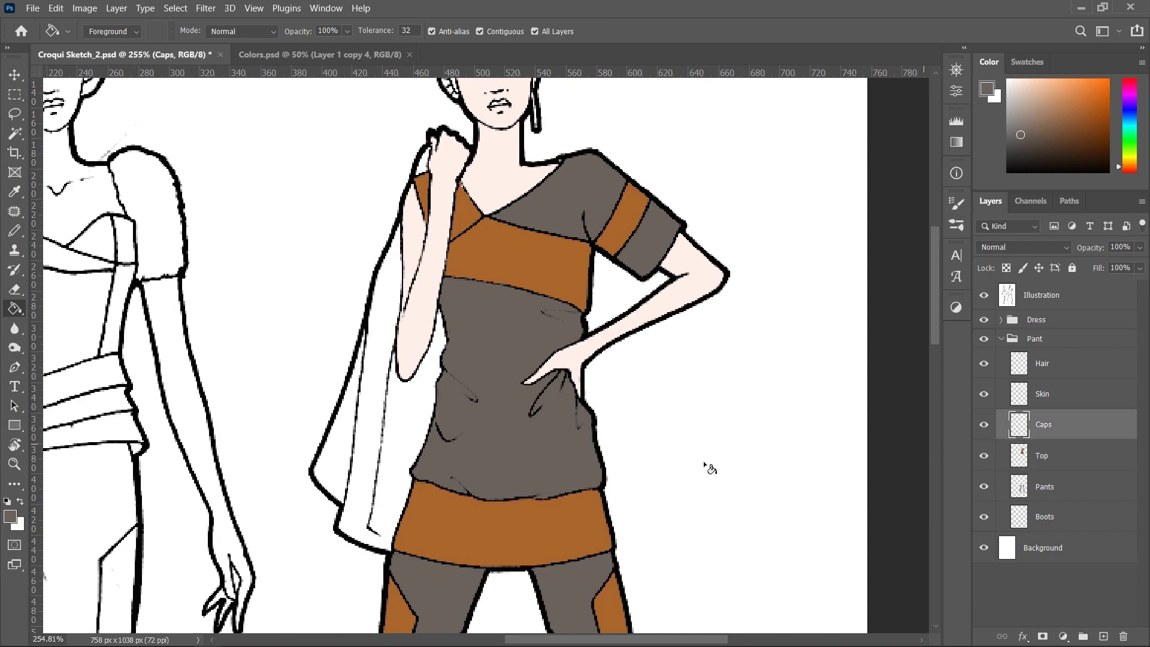
pyautogui.click(399, 438)
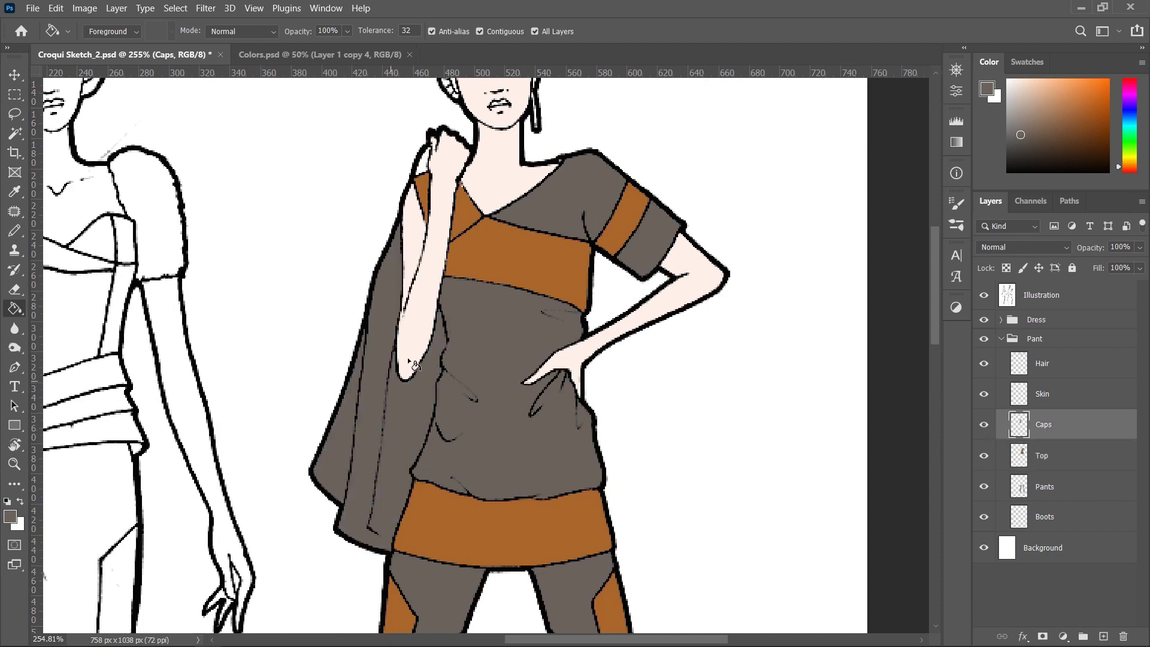
pyautogui.moveTo(417, 366); pyautogui.dragTo(438, 476)
pyautogui.scroll(2, 429, 328)
pyautogui.scroll(3, 428, 317)
pyautogui.scroll(2, 426, 310)
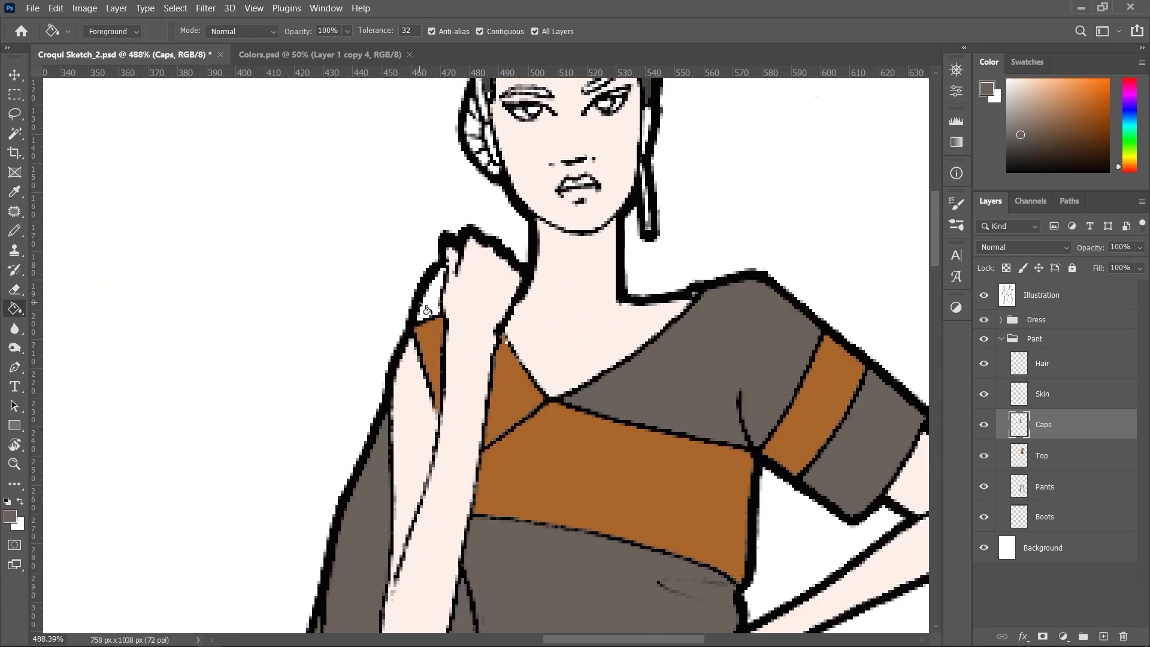
pyautogui.scroll(-5, 449, 371)
pyautogui.scroll(-2, 470, 451)
pyautogui.scroll(-10, 584, 429)
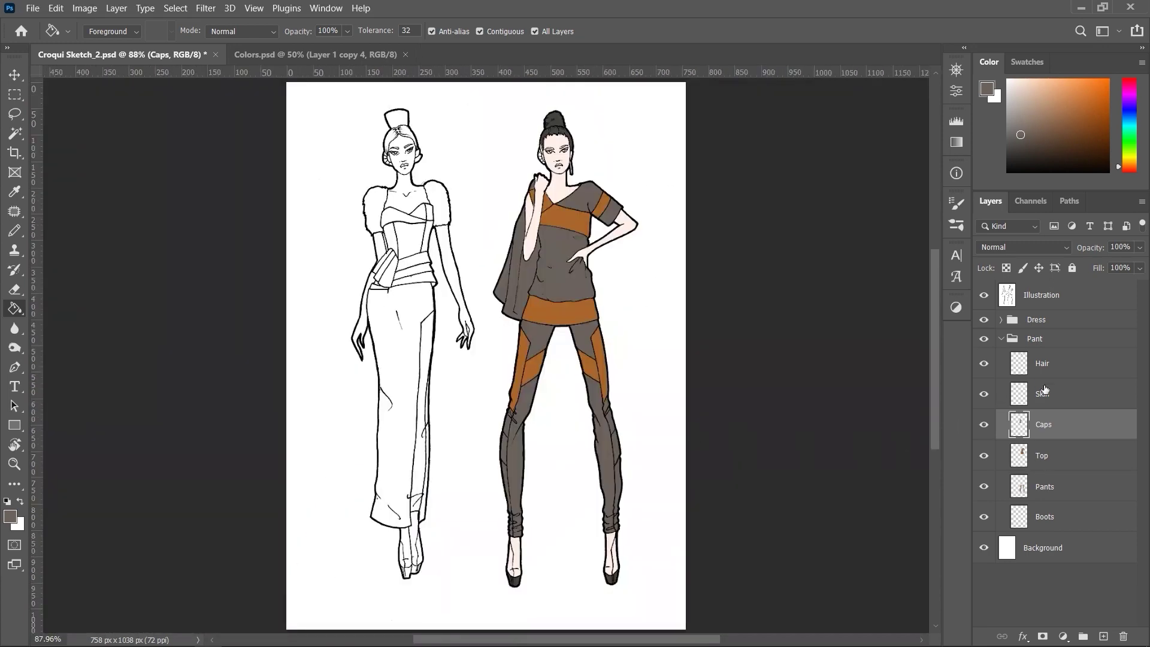
# Select the Skin layer, zoom in on the face and make white the paint colour.
pyautogui.click(1061, 398)
pyautogui.scroll(1, 566, 125)
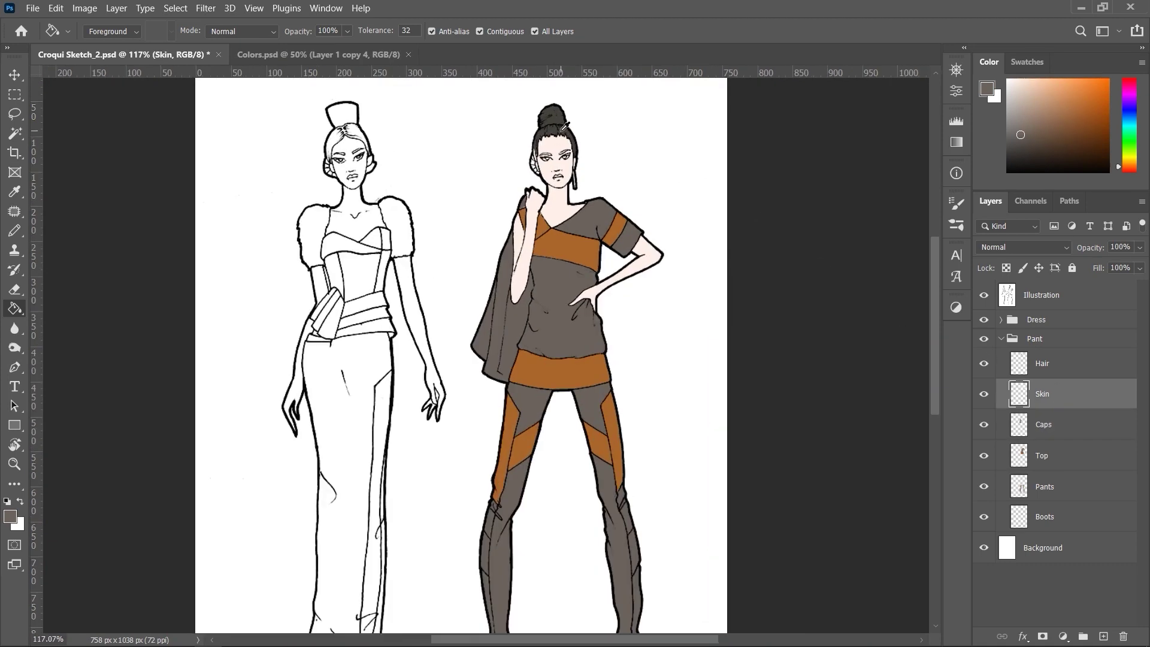
pyautogui.scroll(2, 567, 134)
pyautogui.scroll(2, 569, 150)
pyautogui.scroll(2, 571, 162)
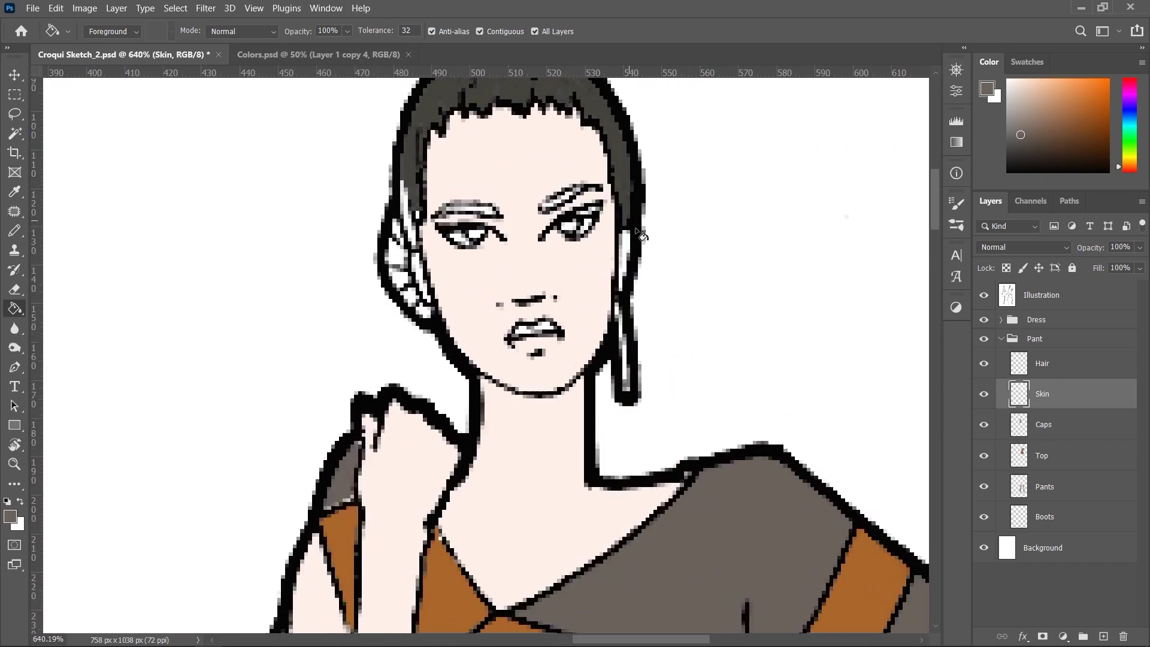
pyautogui.scroll(1, 569, 270)
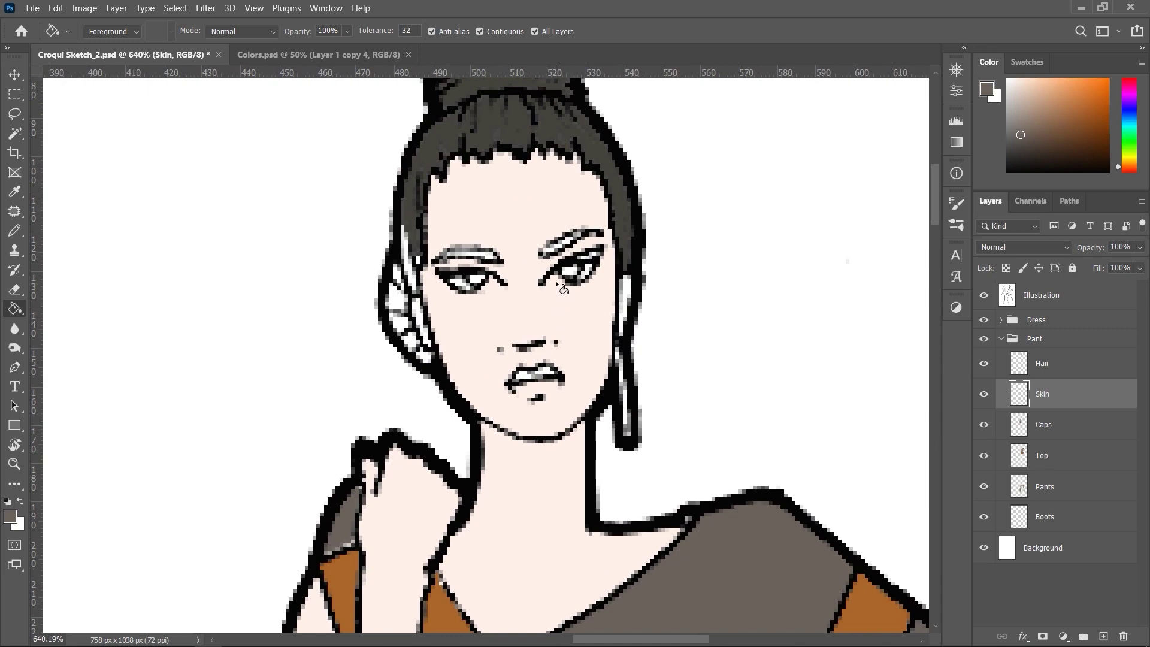
pyautogui.scroll(1, 579, 279)
pyautogui.scroll(1, 582, 257)
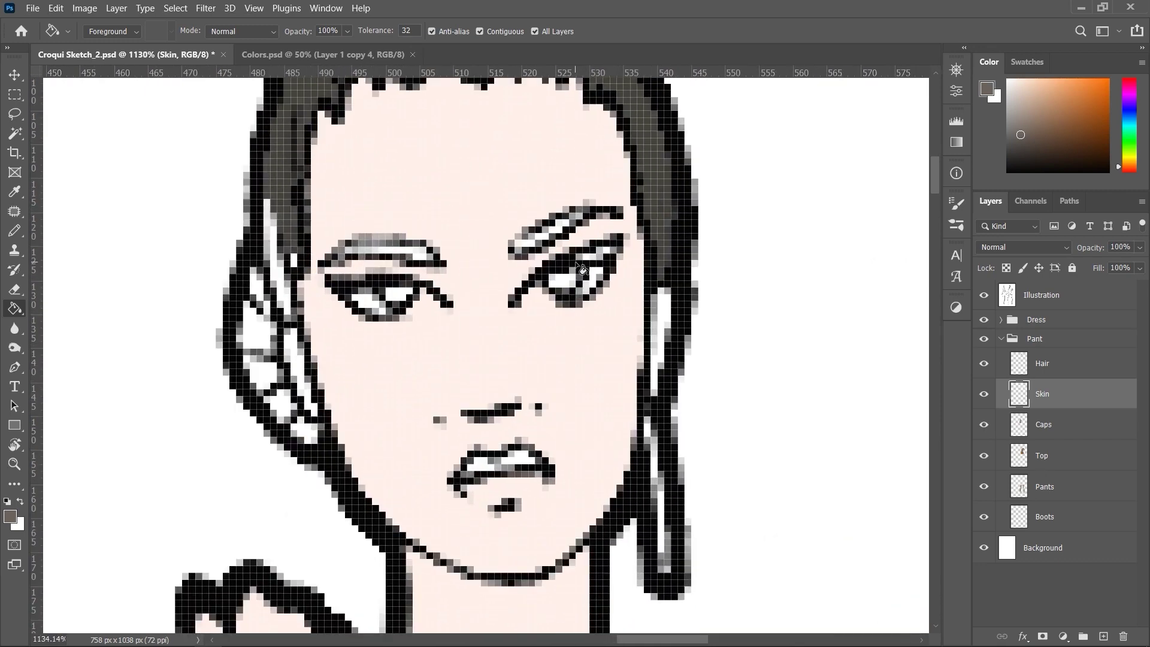
pyautogui.keyDown('alt'); pyautogui.click(577, 264); pyautogui.keyUp('alt')
pyautogui.press('x')
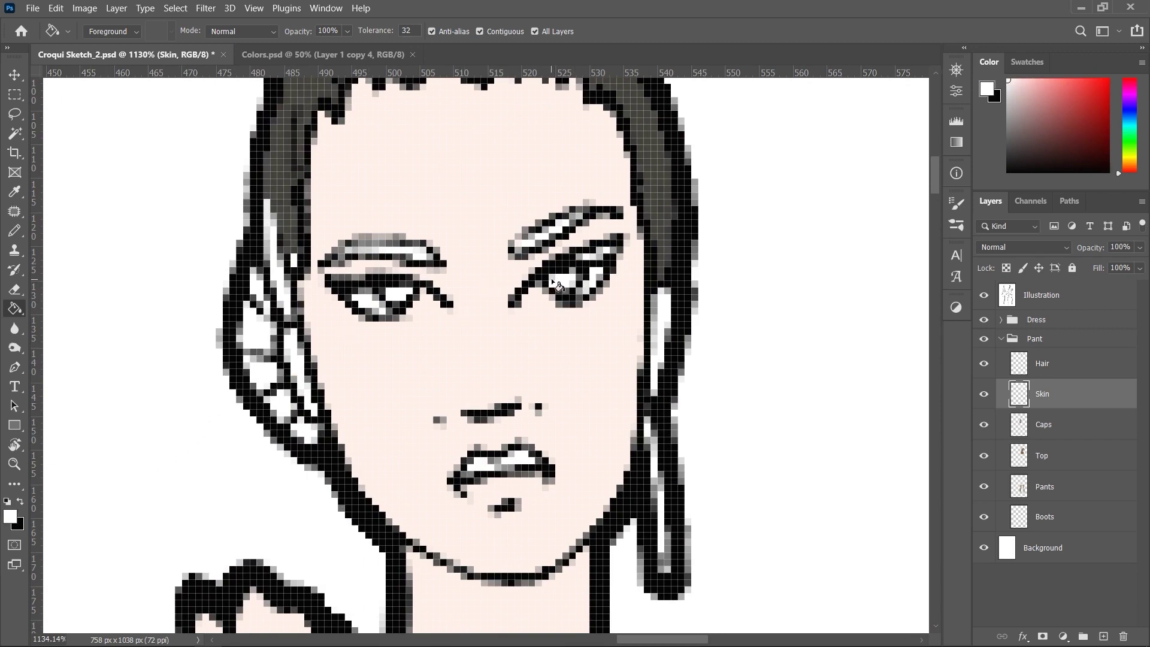
# With a 4 px Pencil, paint white highlights into both eyes.
pyautogui.click(15, 232)
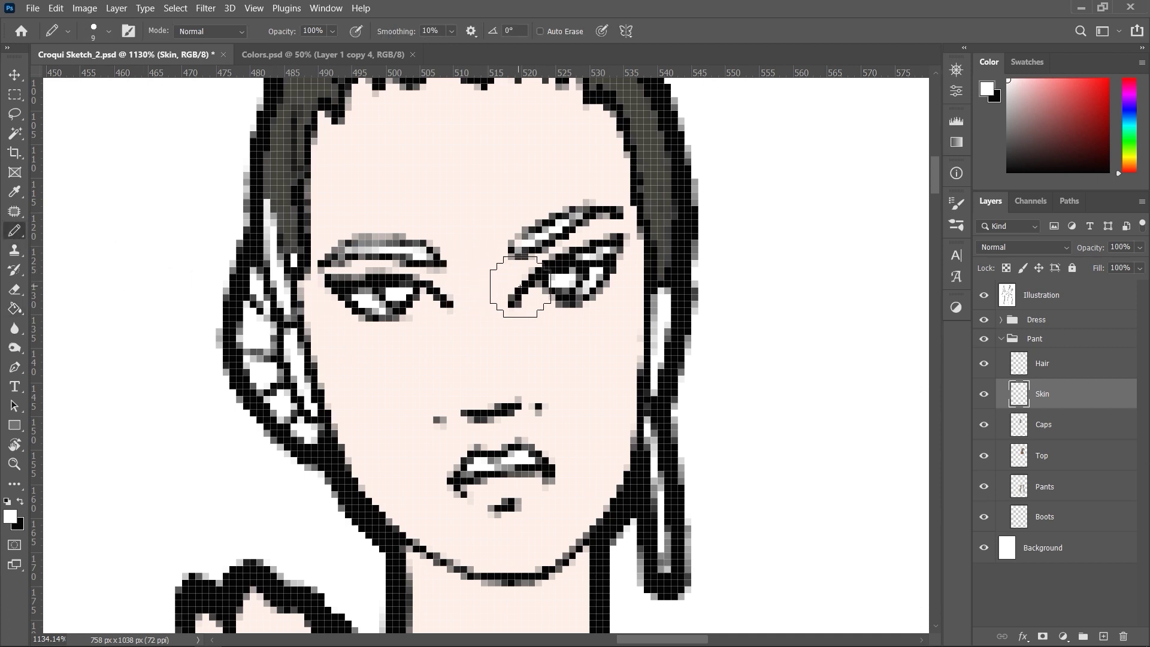
pyautogui.press('[')
pyautogui.press('[')
pyautogui.press('[')
pyautogui.press('[')
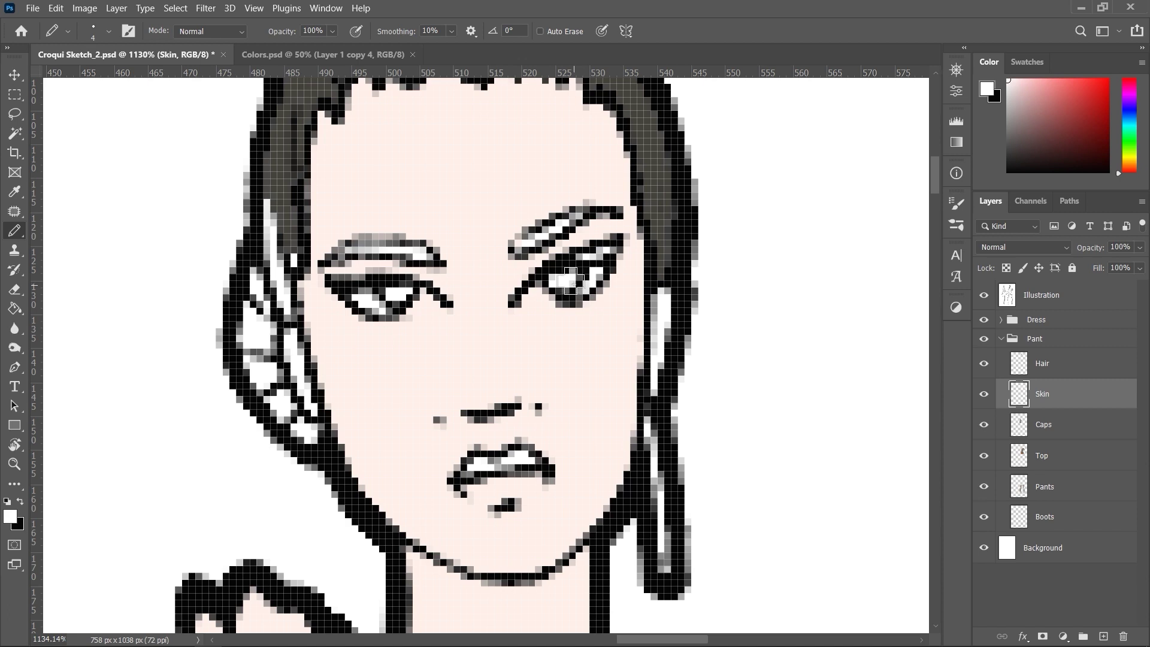
pyautogui.moveTo(539, 301); pyautogui.dragTo(609, 262)
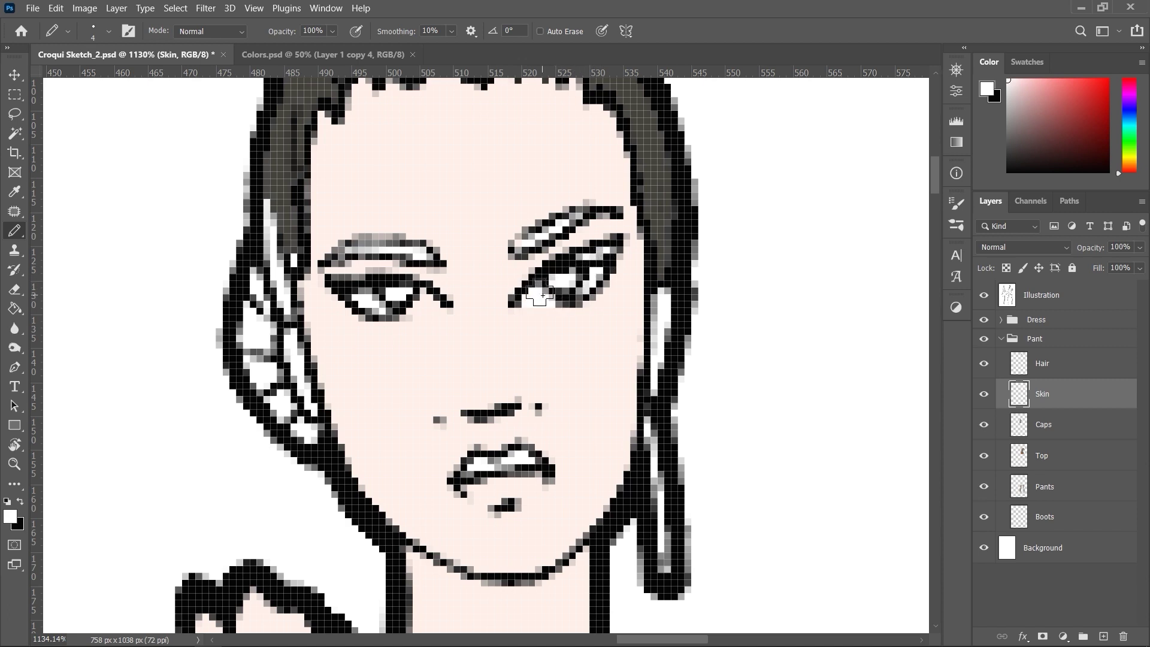
pyautogui.moveTo(430, 304); pyautogui.dragTo(389, 300)
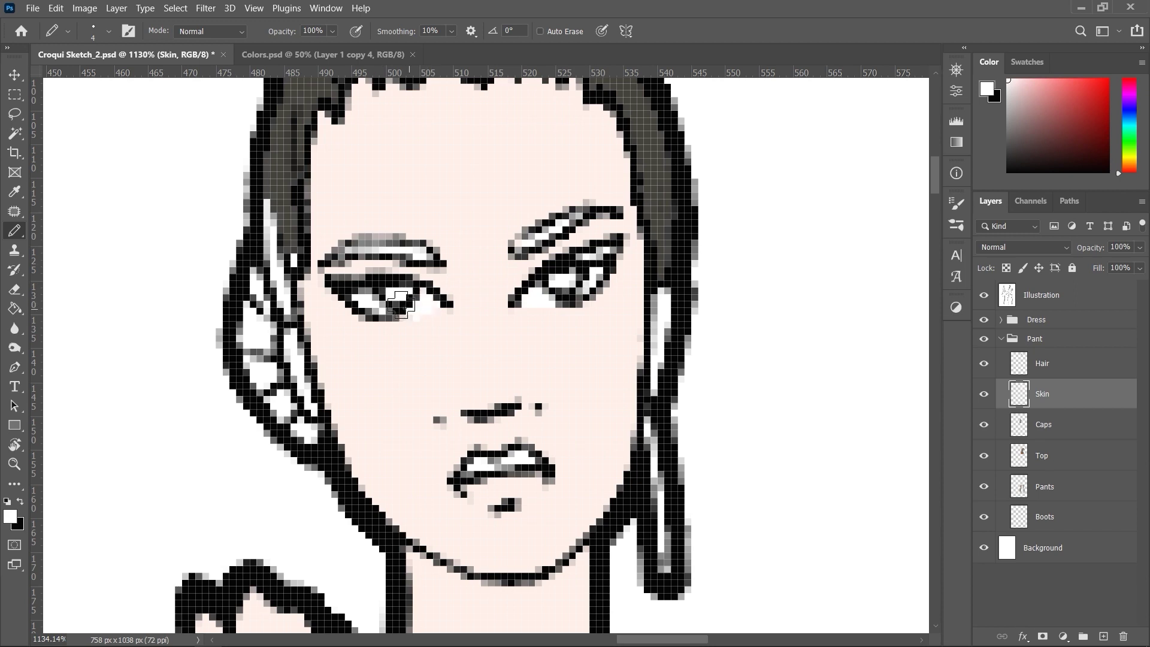
pyautogui.moveTo(566, 282); pyautogui.dragTo(565, 284)
# Sample the grey swatch from Colors.psd as the paint colour.
pyautogui.click(343, 60)
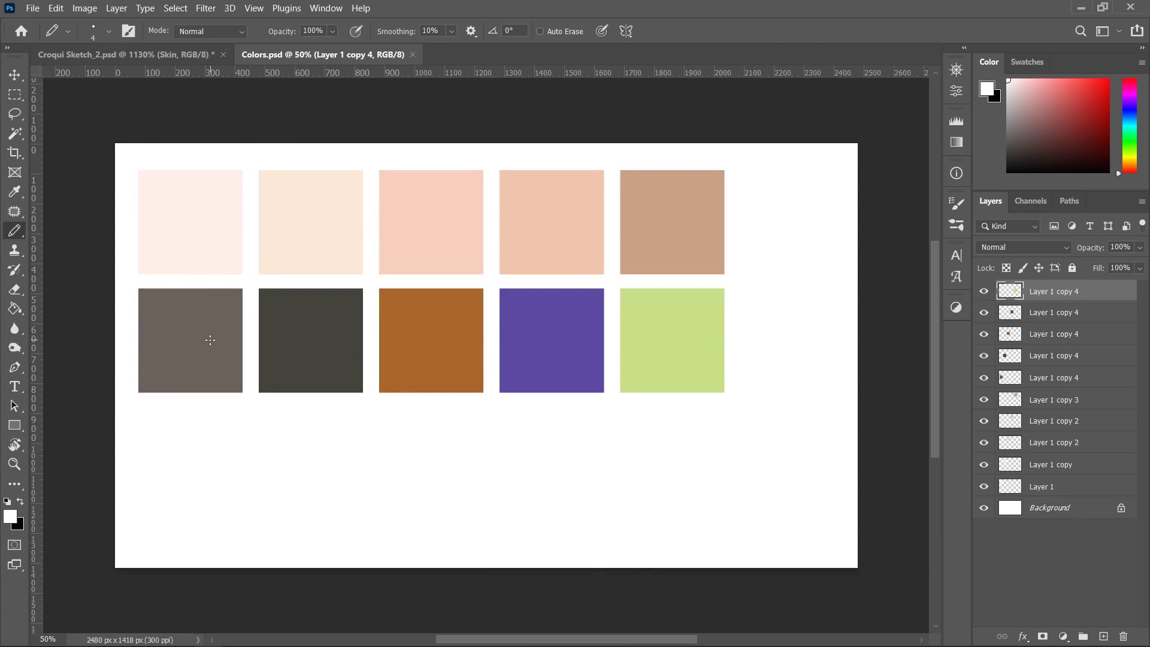
pyautogui.press('i')
pyautogui.click(210, 340)
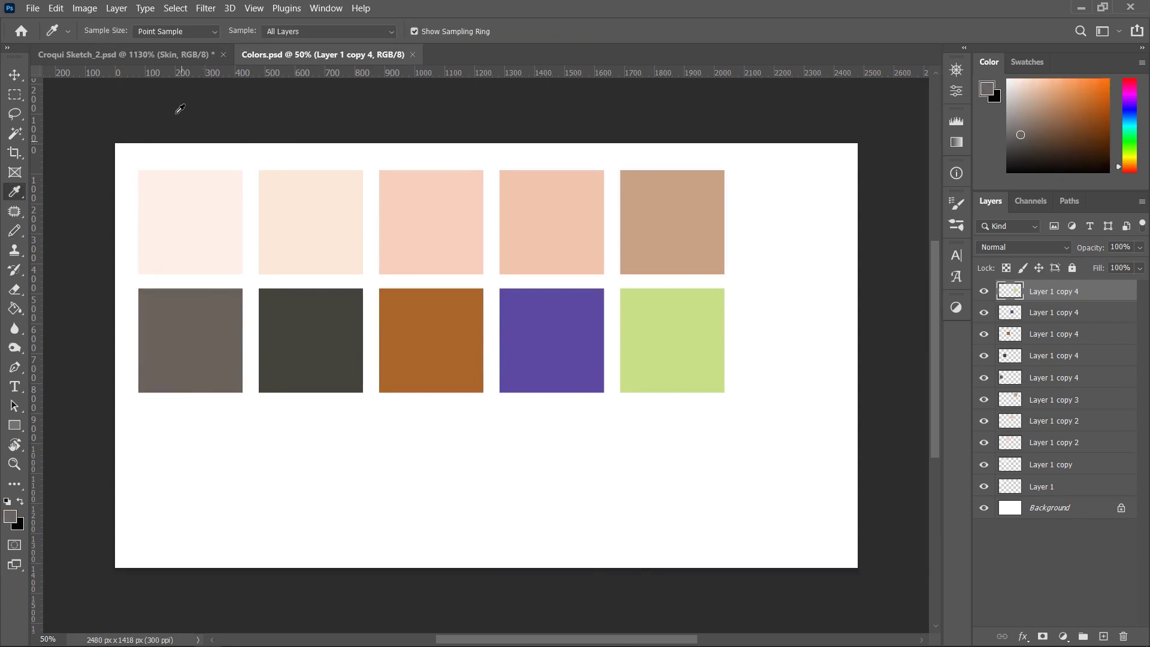
pyautogui.click(160, 54)
# Pencil grey irises into both eyes and fill the right eyebrow's inner gap.
pyautogui.press('b')
pyautogui.moveTo(555, 272); pyautogui.dragTo(575, 287)
pyautogui.moveTo(390, 287); pyautogui.dragTo(403, 293)
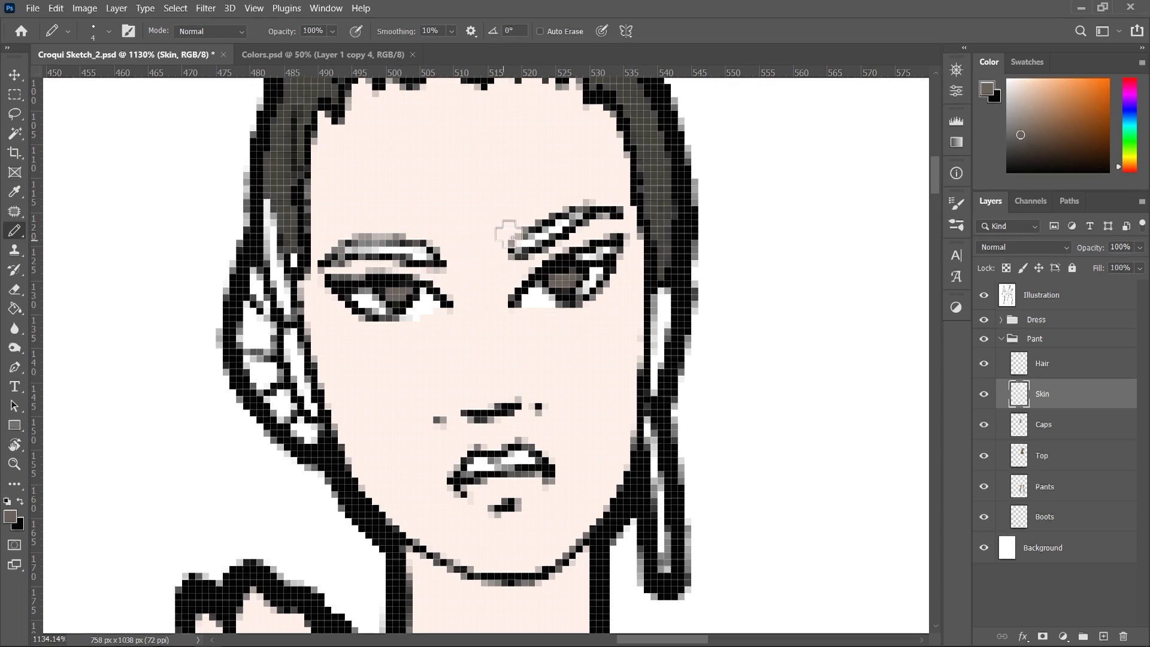
pyautogui.moveTo(532, 237); pyautogui.dragTo(538, 235)
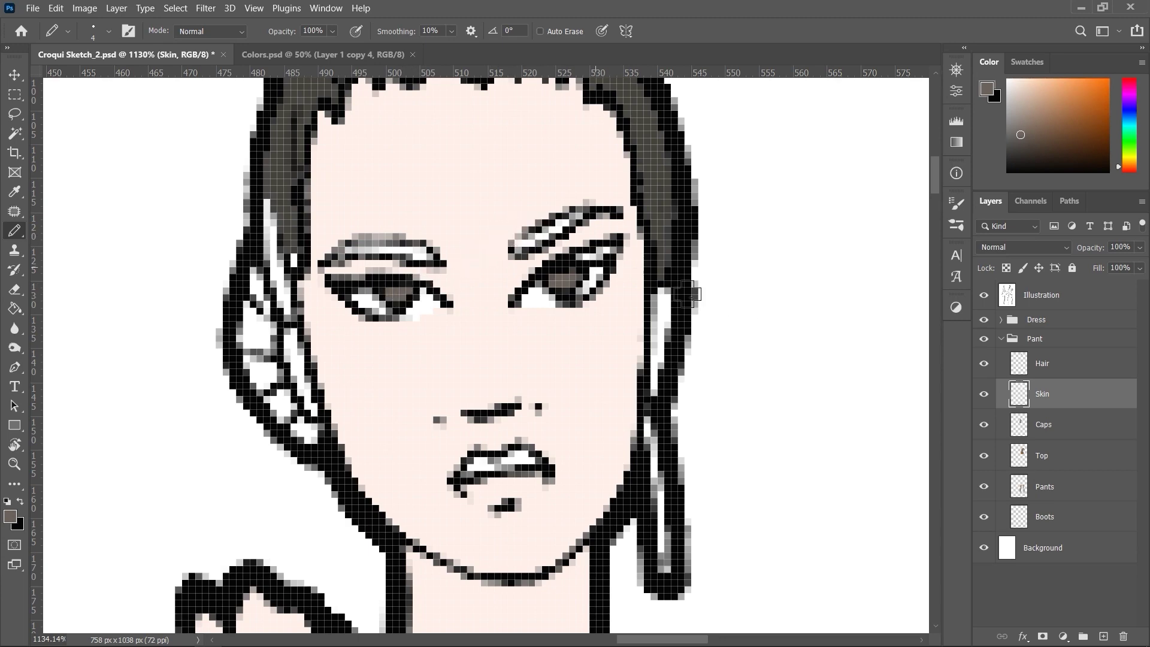
# On the Hair layer, sample the dark hair grey and fill both eyebrows solid with a 2 px pencil.
pyautogui.click(1058, 369)
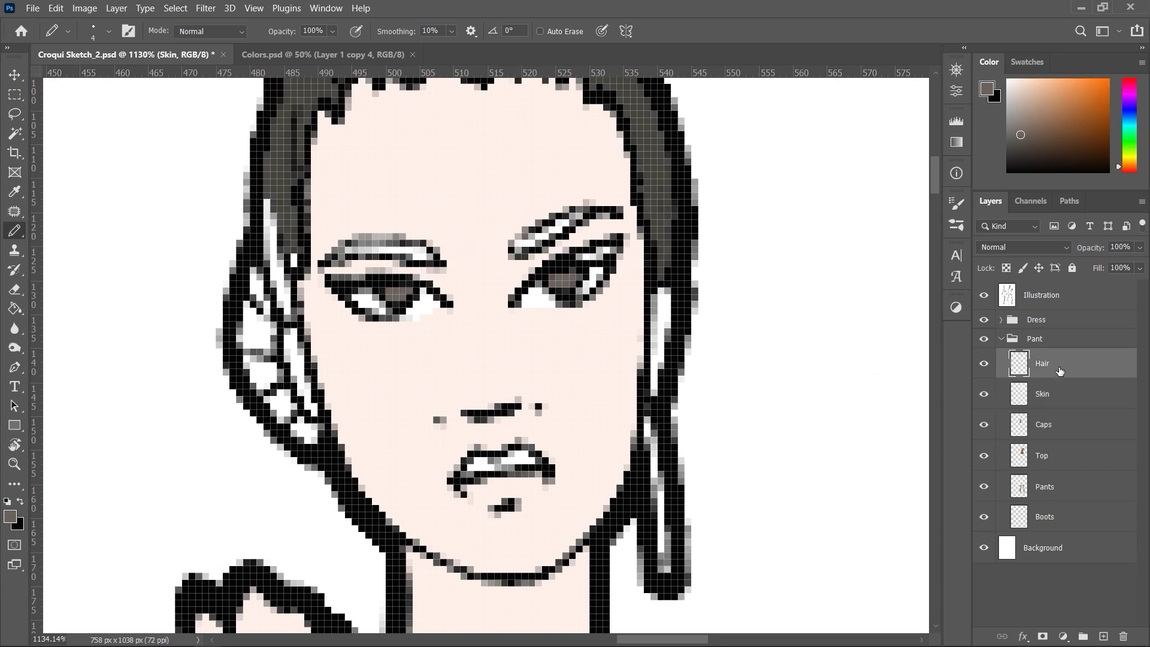
pyautogui.scroll(3, 562, 250)
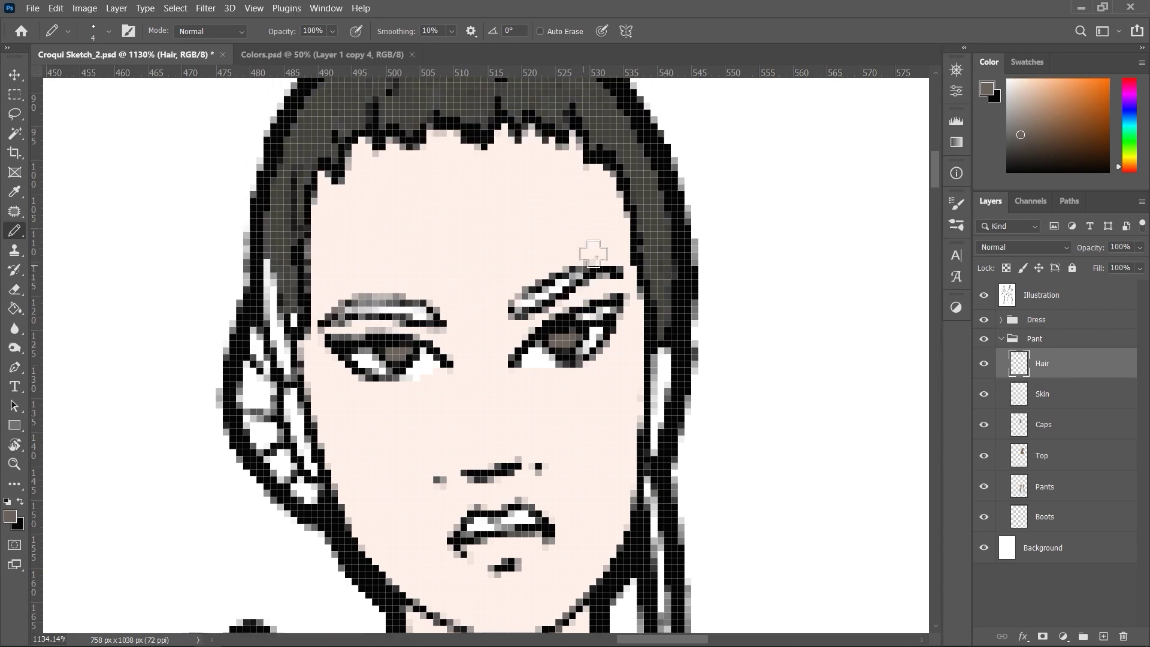
pyautogui.keyDown('alt'); pyautogui.click(607, 148); pyautogui.keyUp('alt')
pyautogui.press('[')
pyautogui.press('[')
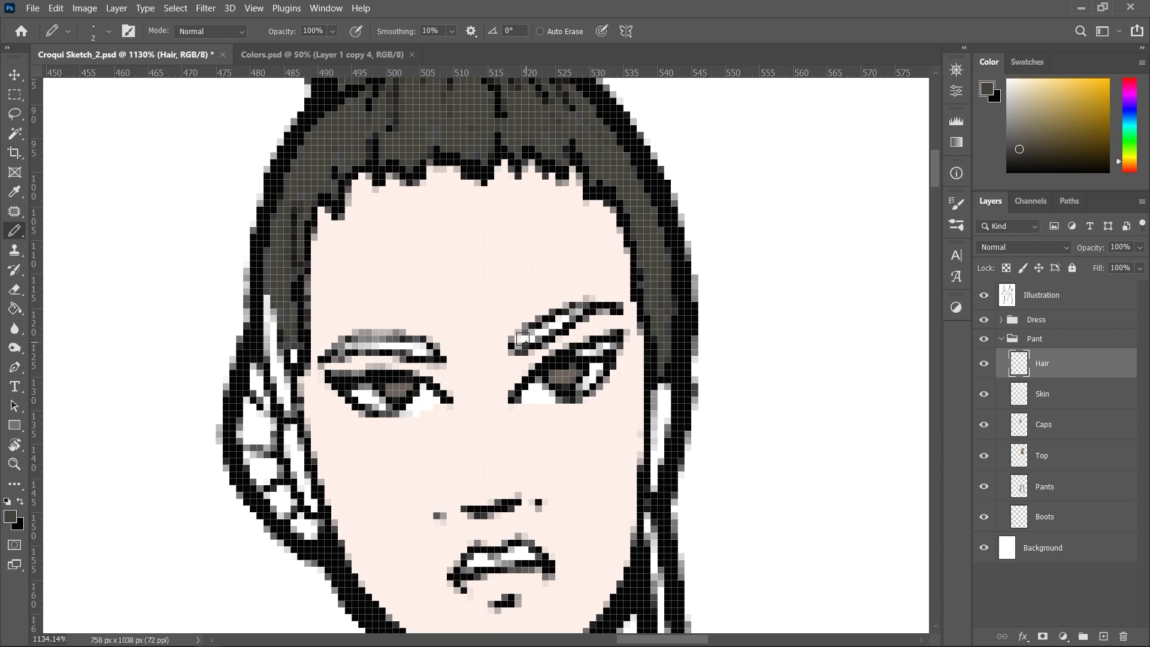
pyautogui.moveTo(522, 339); pyautogui.dragTo(579, 312)
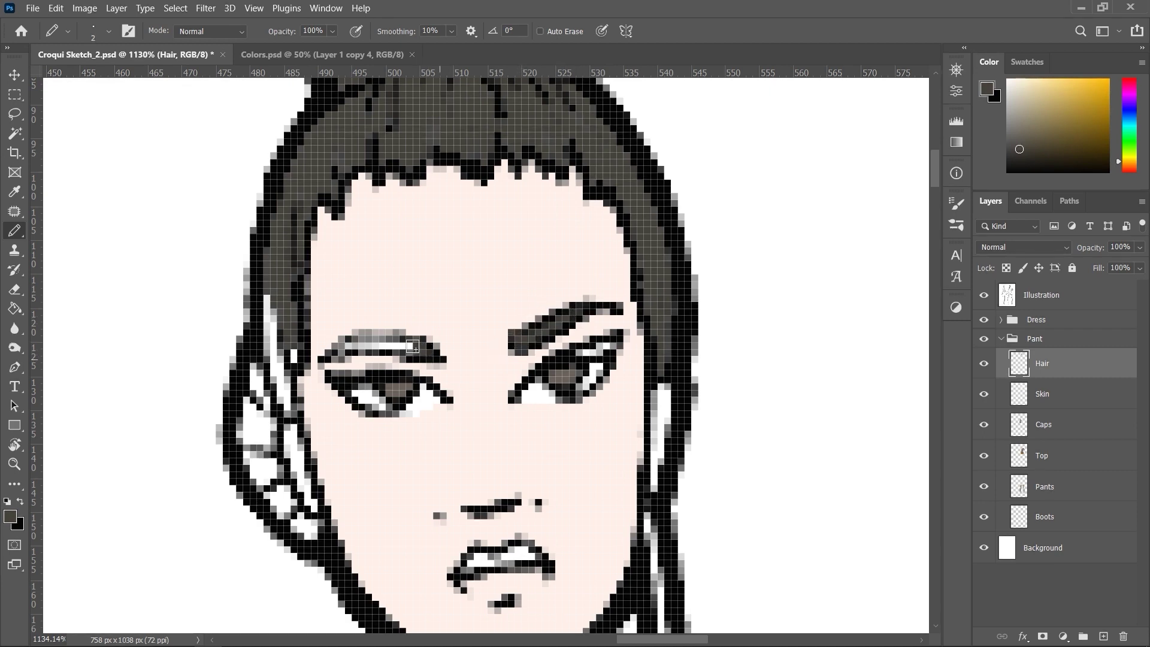
pyautogui.moveTo(412, 347); pyautogui.dragTo(354, 339)
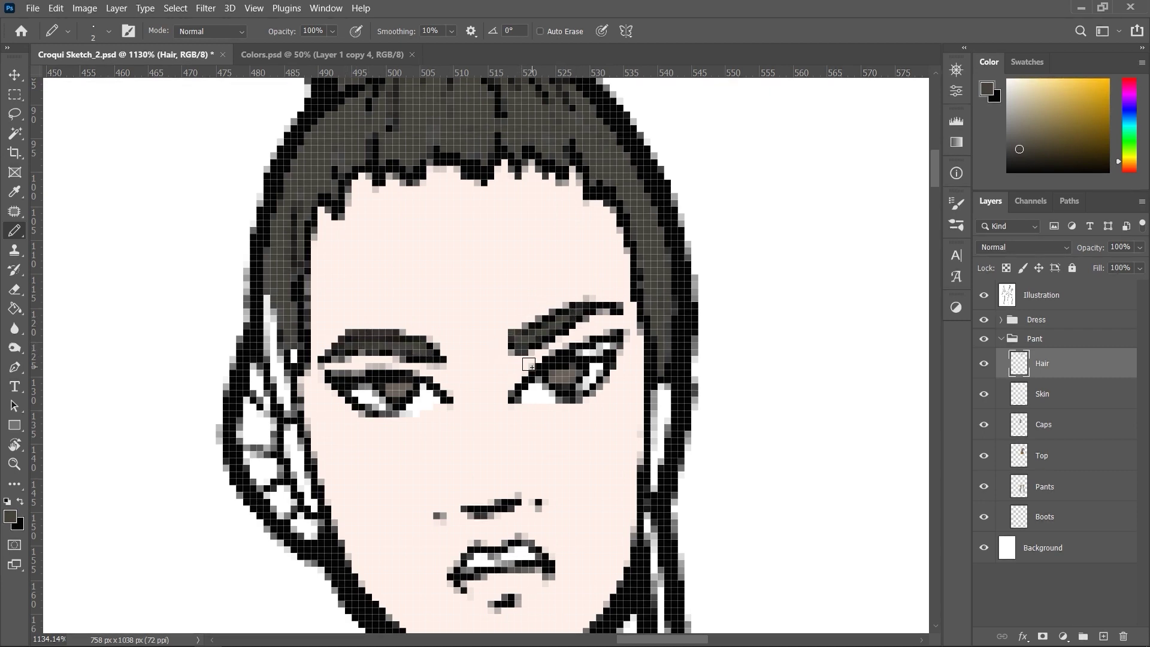
# Sample the rust colour from the garment as the paint colour.
pyautogui.scroll(-3, 529, 364)
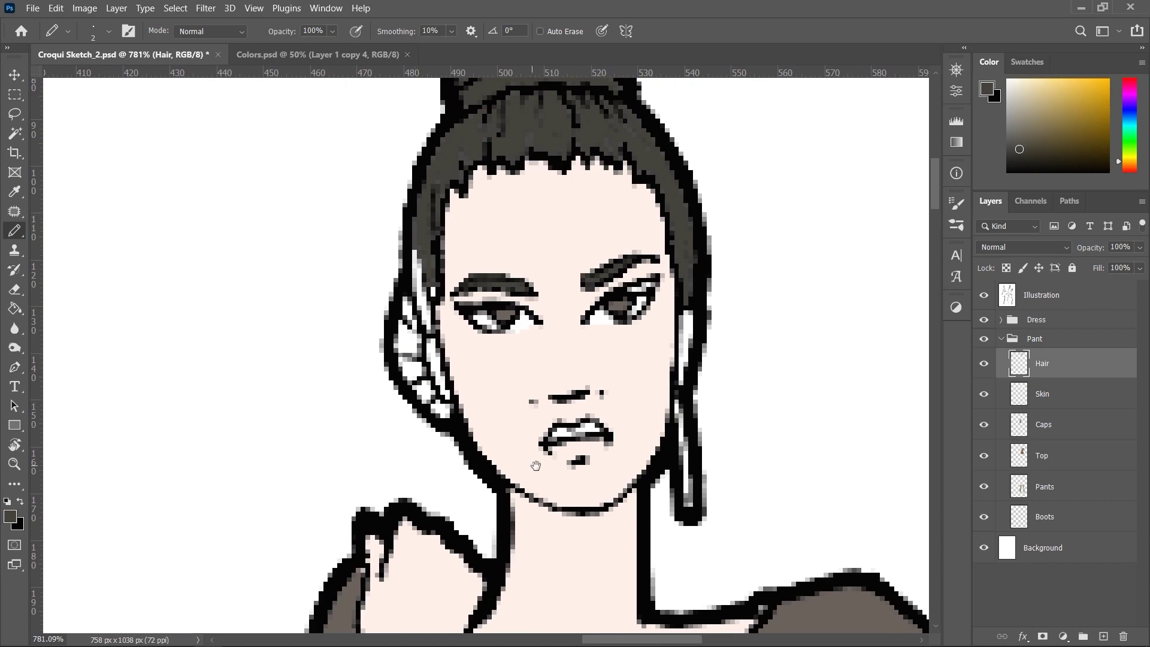
pyautogui.moveTo(535, 466); pyautogui.dragTo(501, 323)
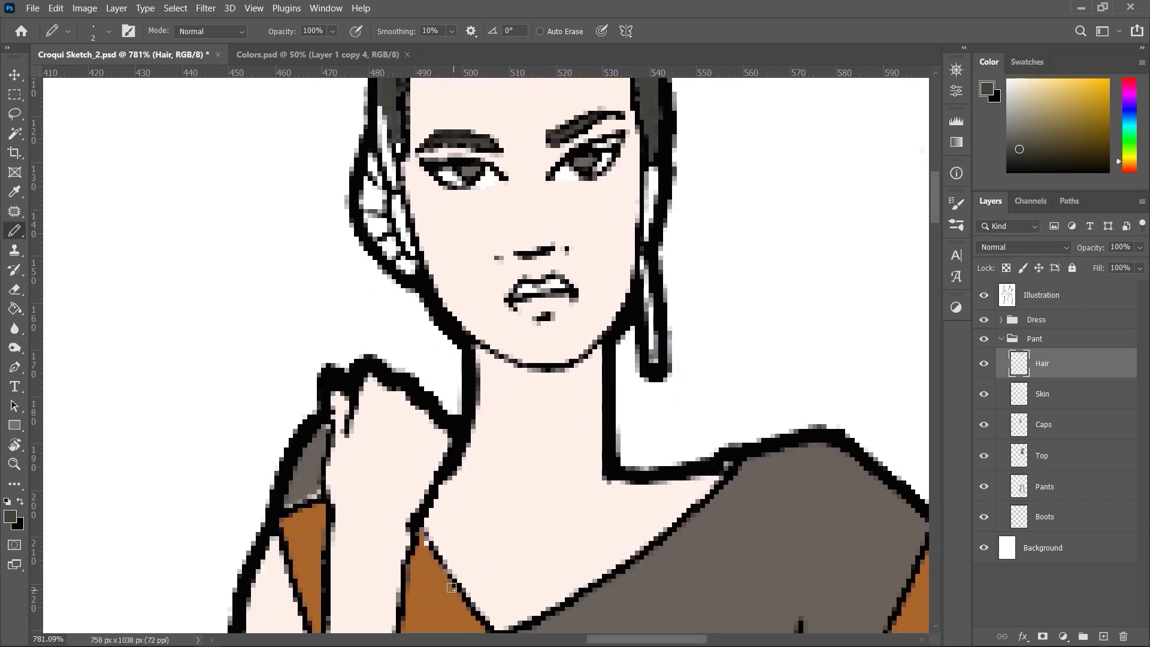
pyautogui.keyDown('alt'); pyautogui.click(439, 602); pyautogui.keyUp('alt')
# Colour the braid beside the face rust.
pyautogui.scroll(5, 394, 111)
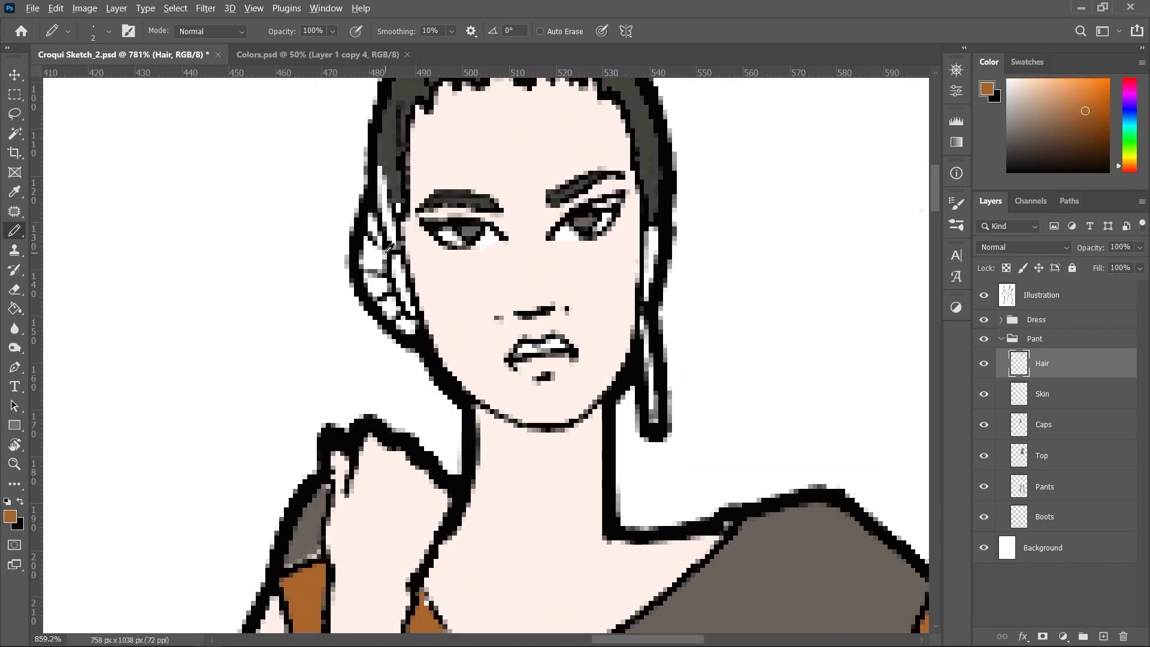
pyautogui.moveTo(356, 212)
pyautogui.mouseDown()
pyautogui.moveTo(368, 326)
pyautogui.moveTo(426, 380)
pyautogui.moveTo(401, 287)
pyautogui.moveTo(416, 276)
pyautogui.moveTo(420, 329)
pyautogui.mouseUp()
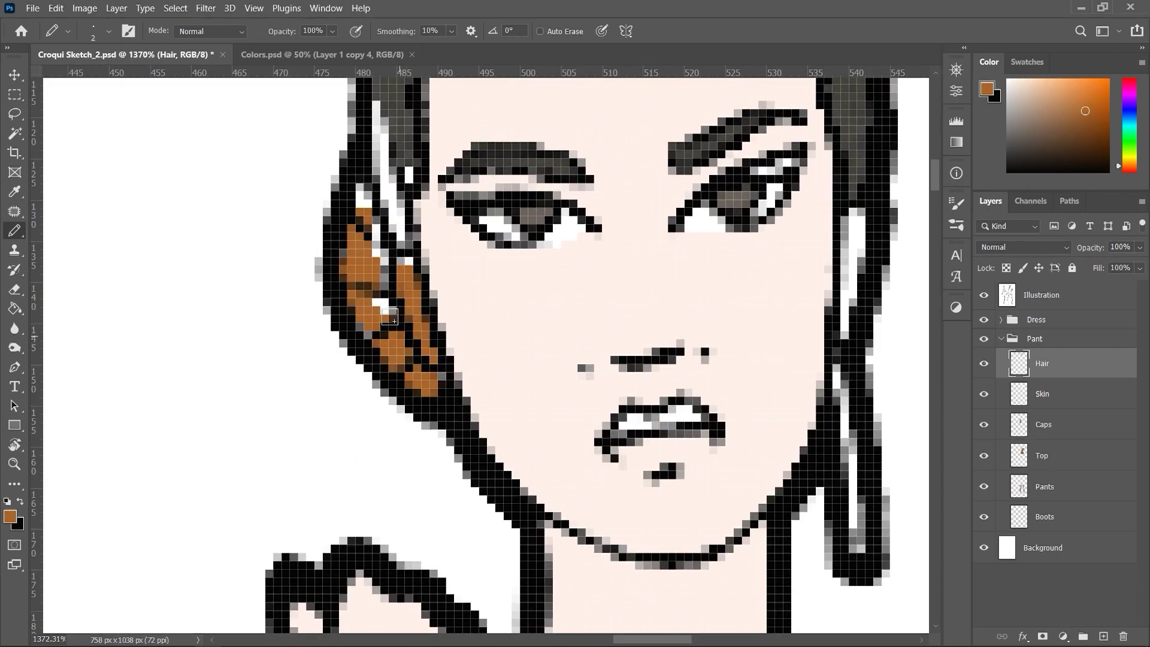
pyautogui.moveTo(359, 275); pyautogui.dragTo(360, 186)
pyautogui.moveTo(371, 251); pyautogui.dragTo(407, 299)
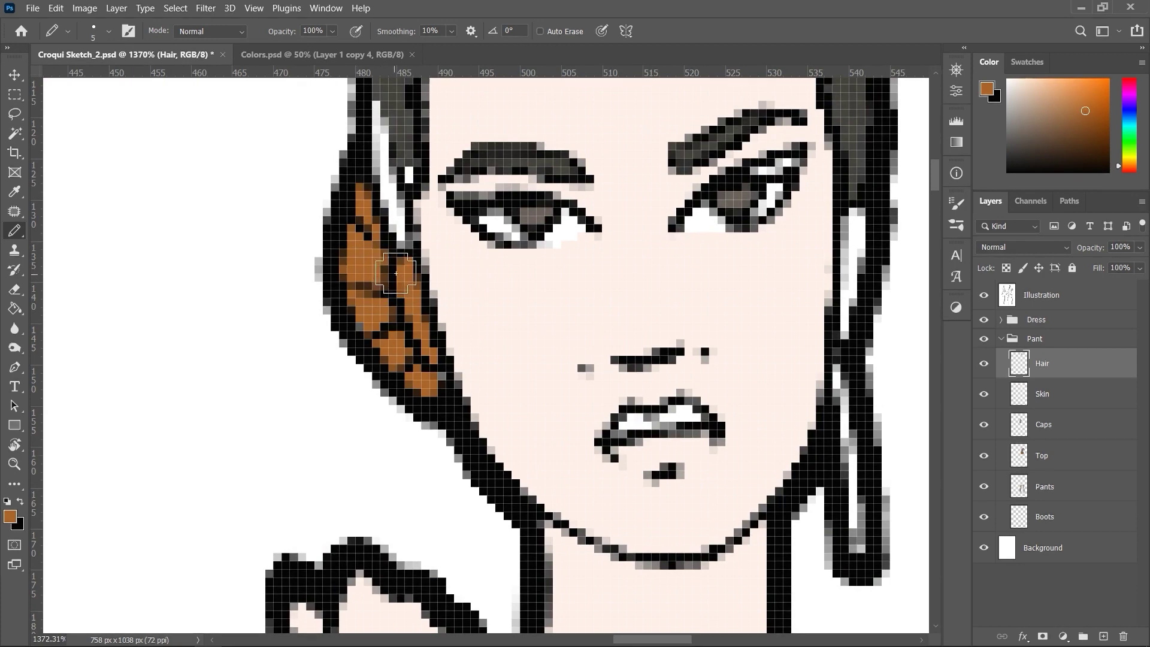
pyautogui.moveTo(444, 360); pyautogui.dragTo(455, 384)
# Sample dark grey and, at 4 px, paint over the white pixels in both hair strands.
pyautogui.scroll(3, 391, 331)
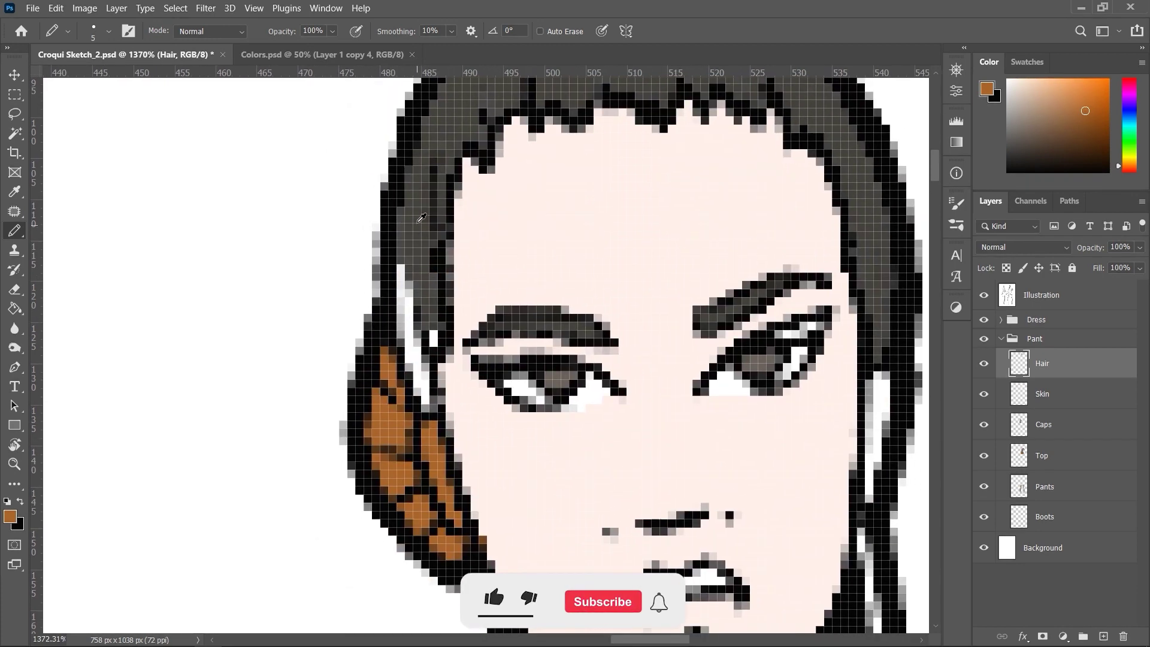
pyautogui.keyDown('alt'); pyautogui.click(413, 284); pyautogui.keyUp('alt')
pyautogui.press('[')
pyautogui.moveTo(413, 284); pyautogui.dragTo(428, 395)
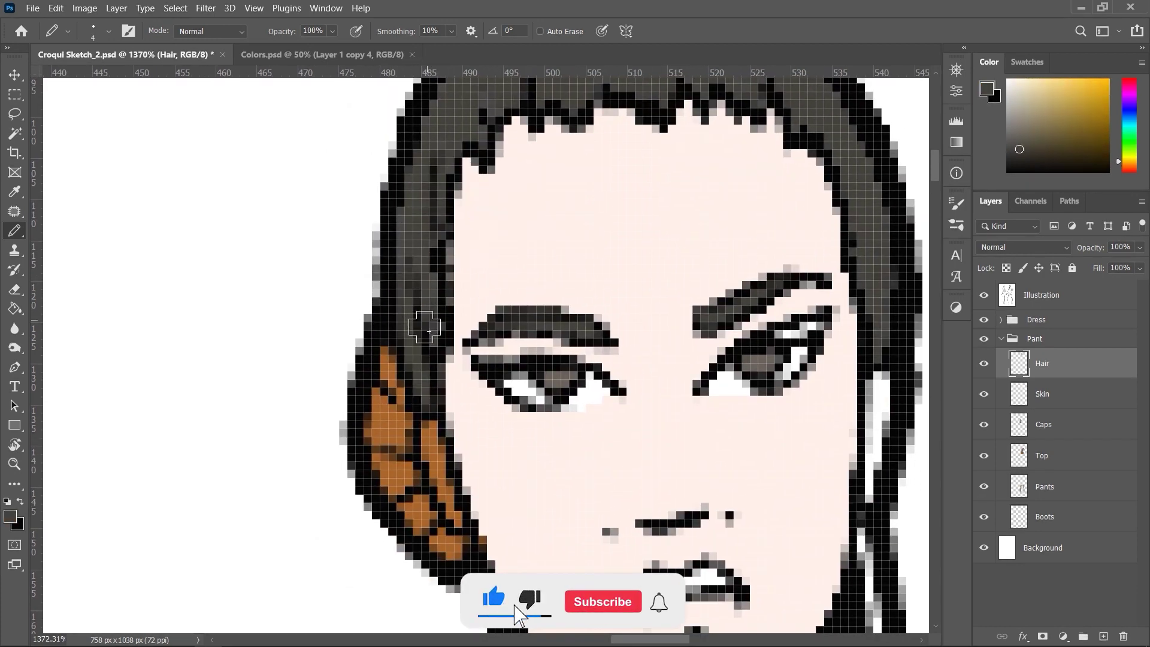
pyautogui.scroll(-3, 394, 331)
pyautogui.scroll(2, 702, 383)
pyautogui.moveTo(701, 354); pyautogui.dragTo(695, 473)
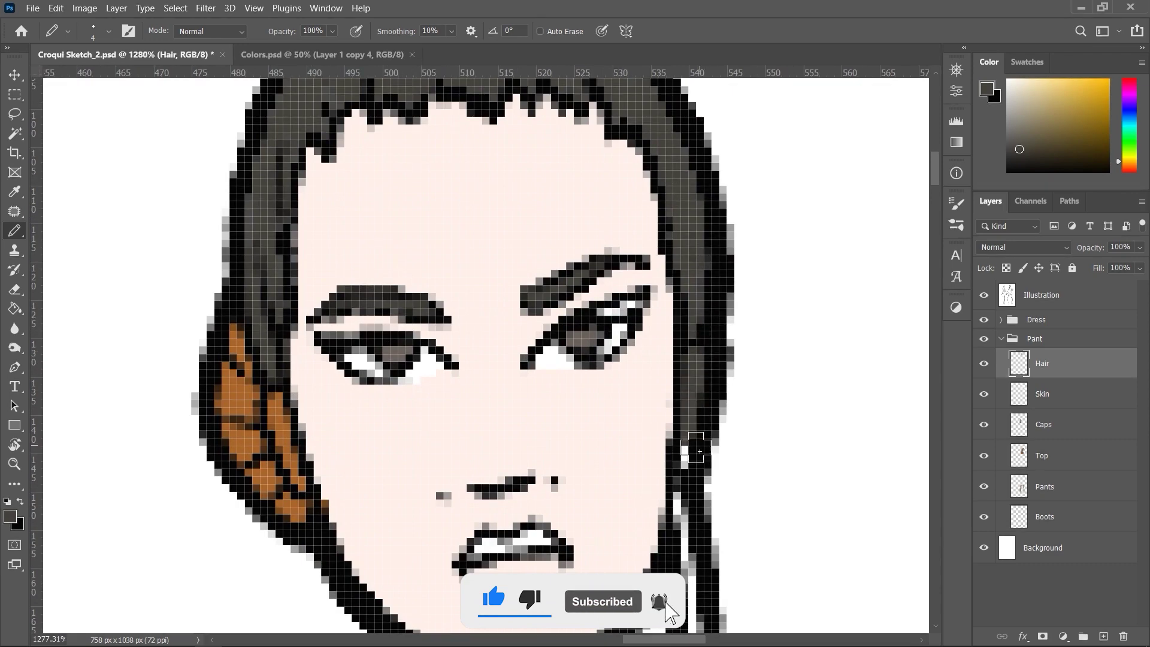
pyautogui.scroll(-2, 701, 384)
pyautogui.scroll(-2, 701, 384)
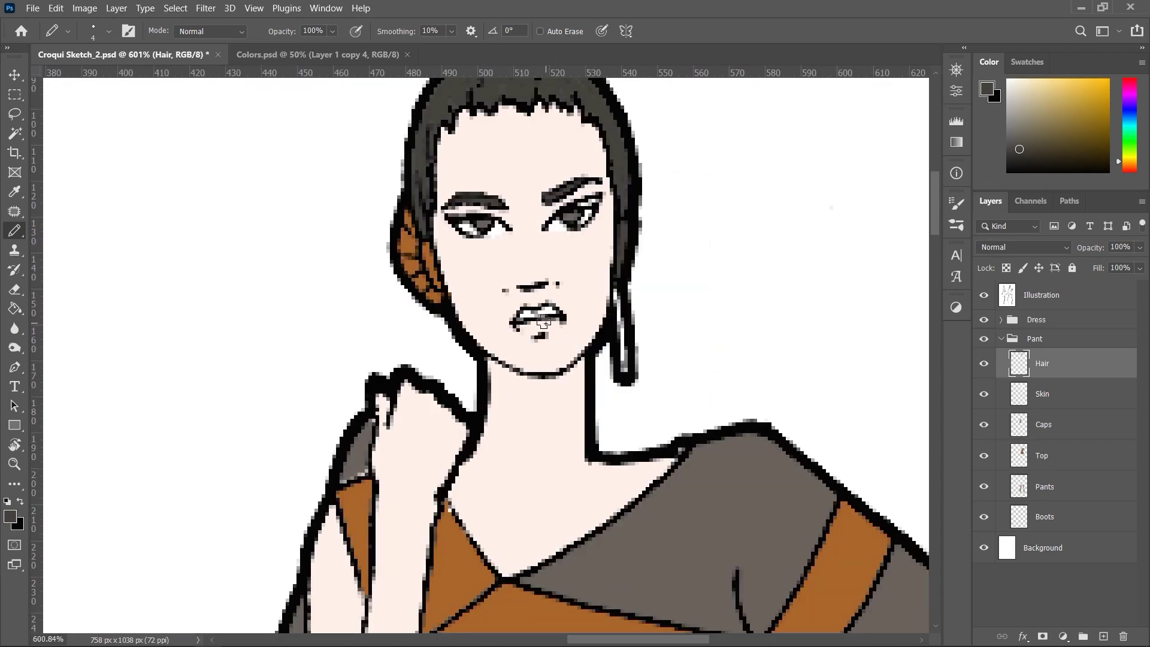
# On the Skin layer, set the foreground colour to peach #fab89e.
pyautogui.click(1069, 397)
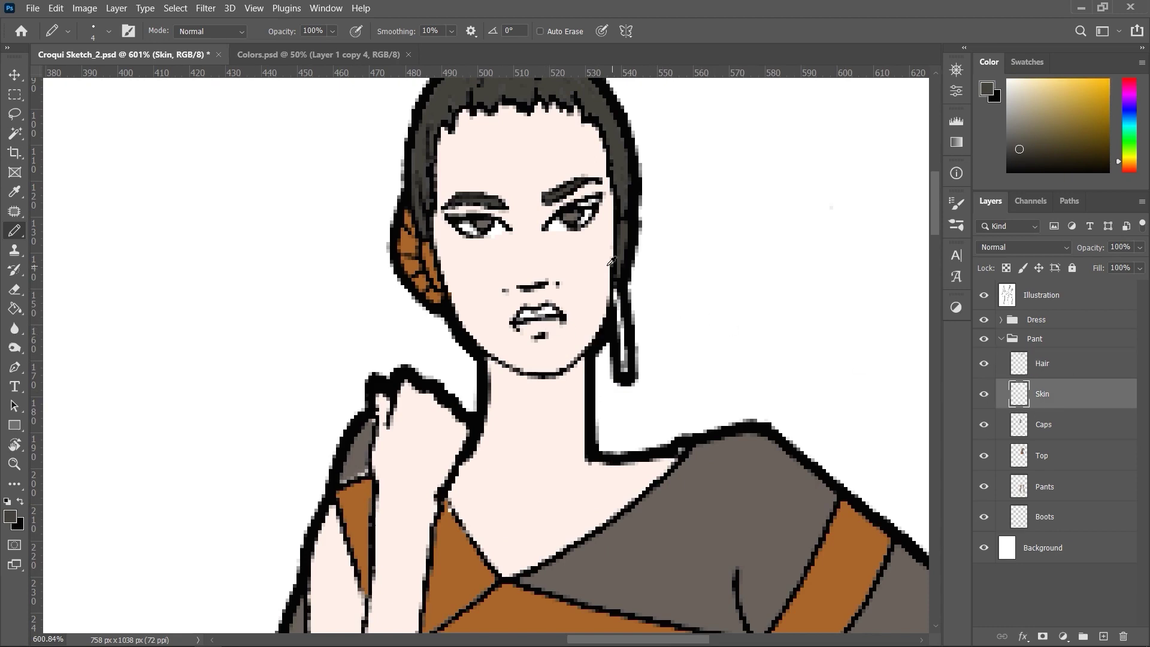
pyautogui.keyDown('alt'); pyautogui.click(582, 266); pyautogui.keyUp('alt')
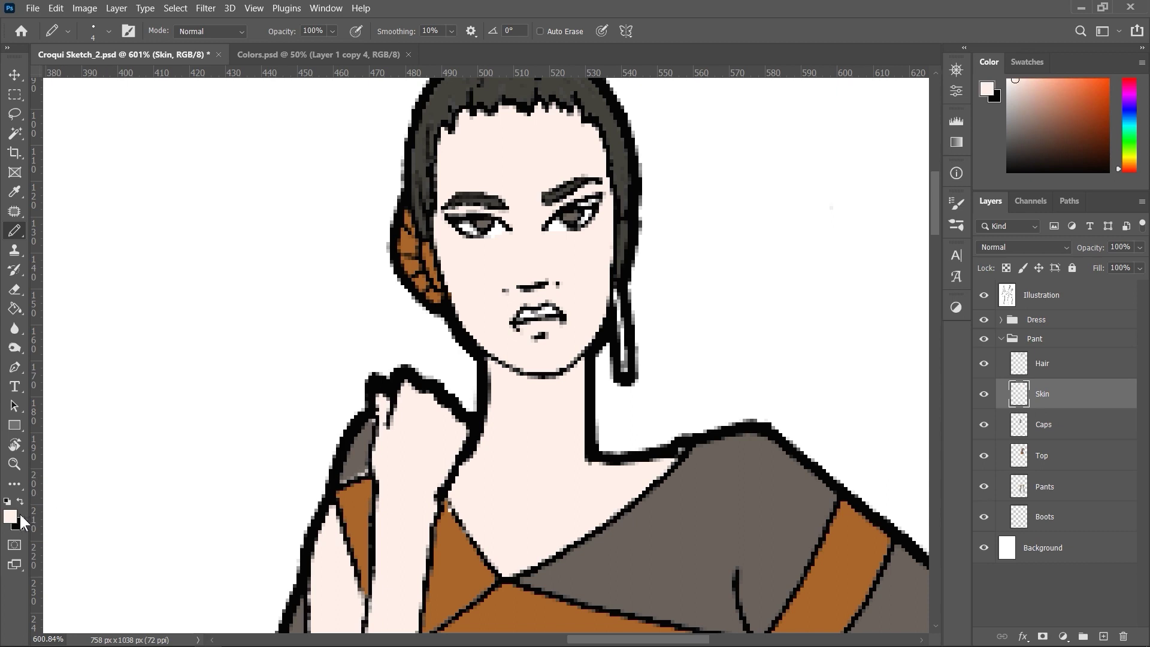
pyautogui.click(10, 517)
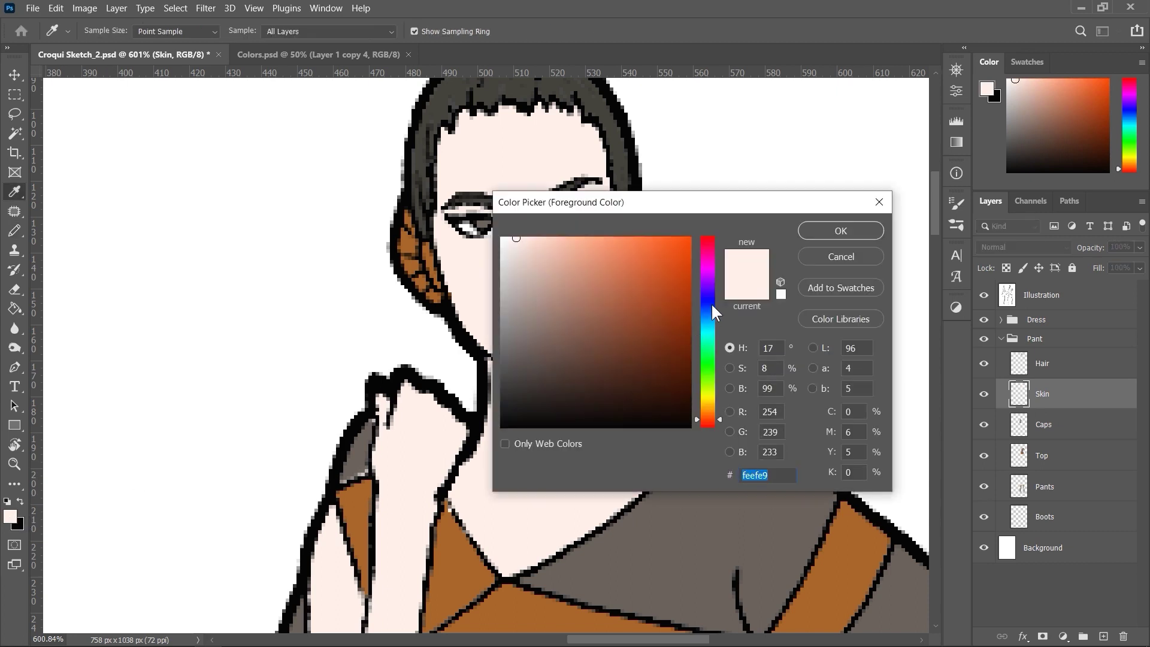
pyautogui.click(572, 240)
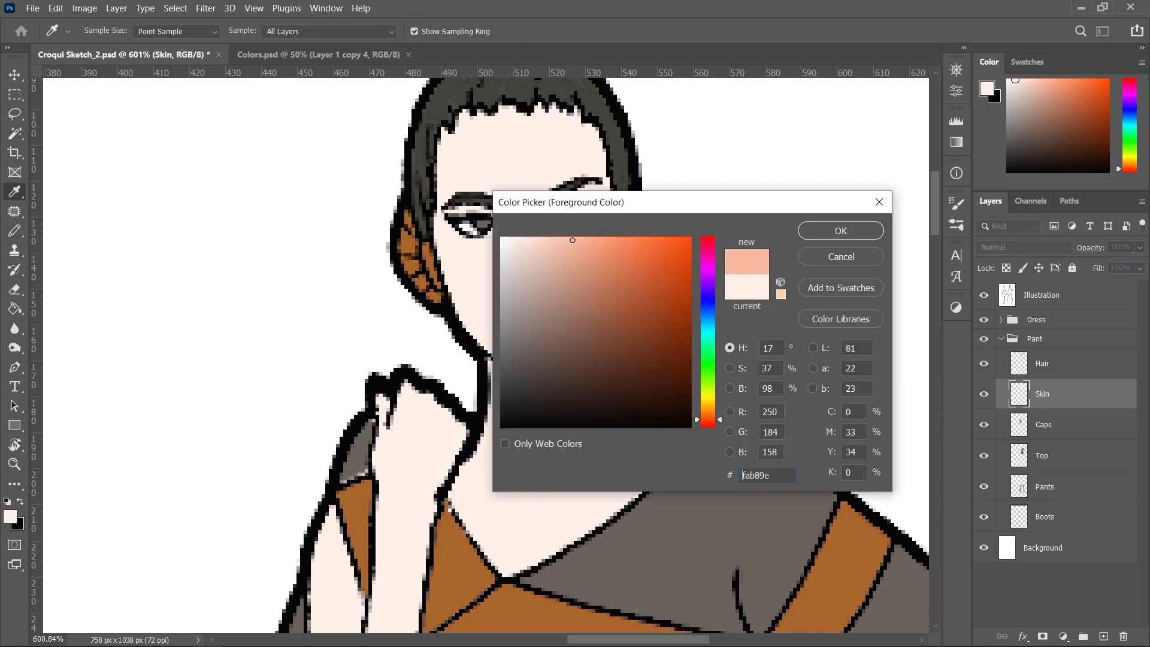
pyautogui.click(841, 231)
# Pencil the lower and upper lips in peach.
pyautogui.press('b')
pyautogui.keyDown('alt'); pyautogui.scroll(4, 553, 313); pyautogui.keyUp('alt')
pyautogui.keyDown('alt'); pyautogui.scroll(1, 552, 314); pyautogui.keyUp('alt')
pyautogui.moveTo(504, 339); pyautogui.dragTo(582, 339)
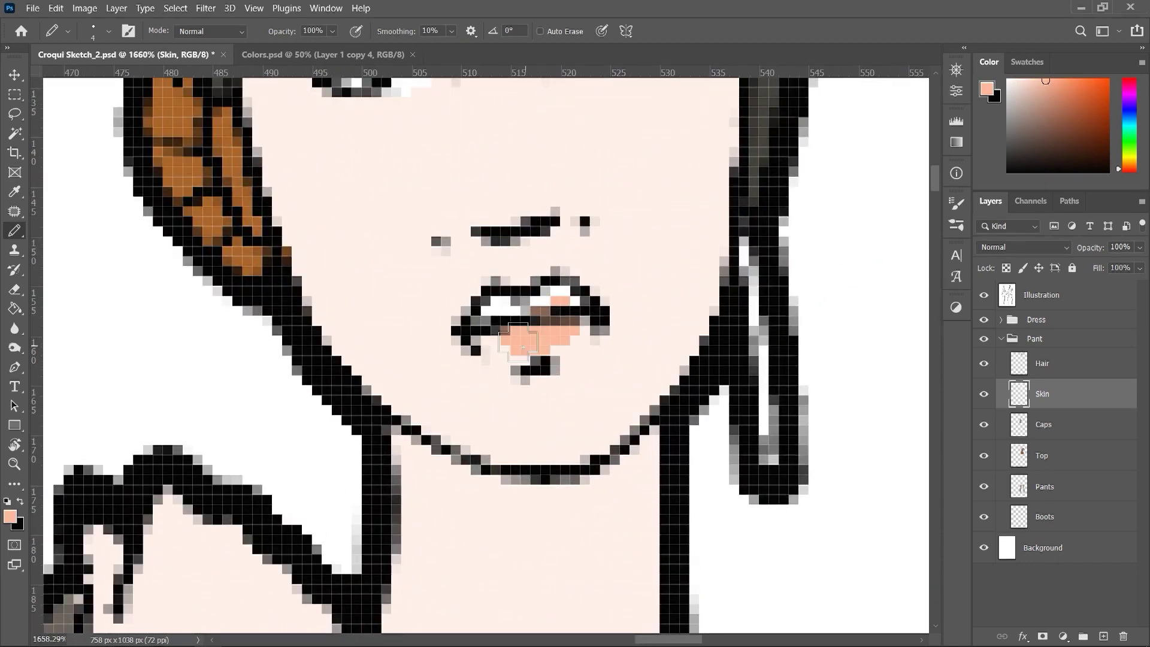
pyautogui.moveTo(566, 301); pyautogui.dragTo(521, 306)
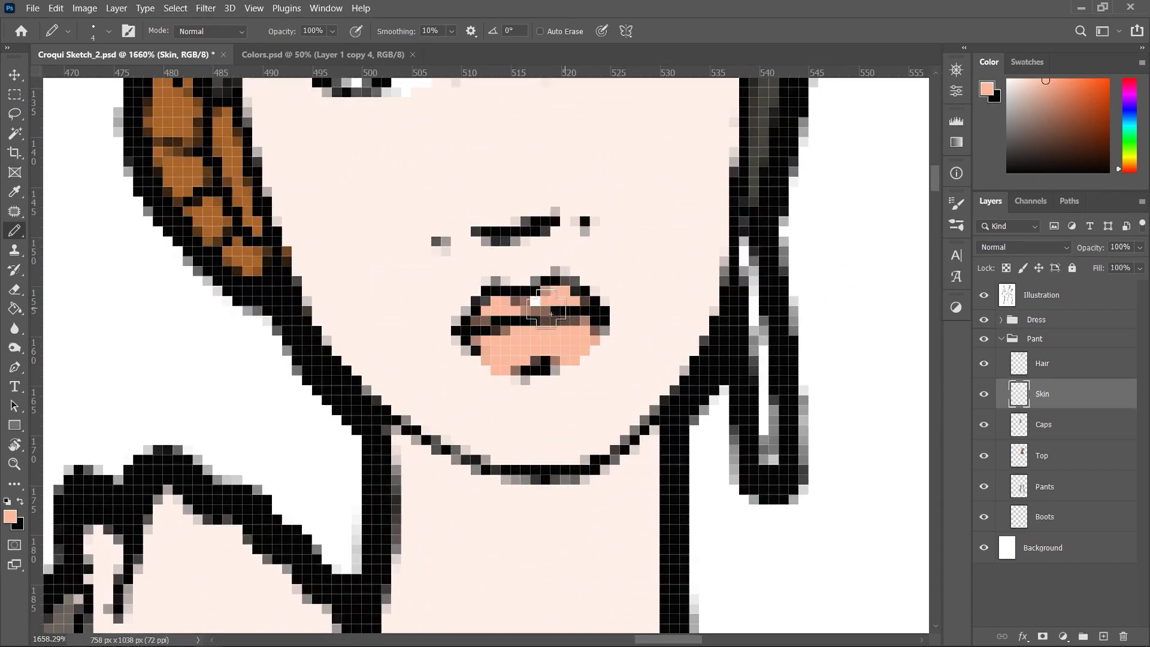
pyautogui.keyDown('alt'); pyautogui.scroll(-1, 553, 313); pyautogui.keyUp('alt')
pyautogui.keyDown('alt'); pyautogui.scroll(-3, 553, 314); pyautogui.keyUp('alt')
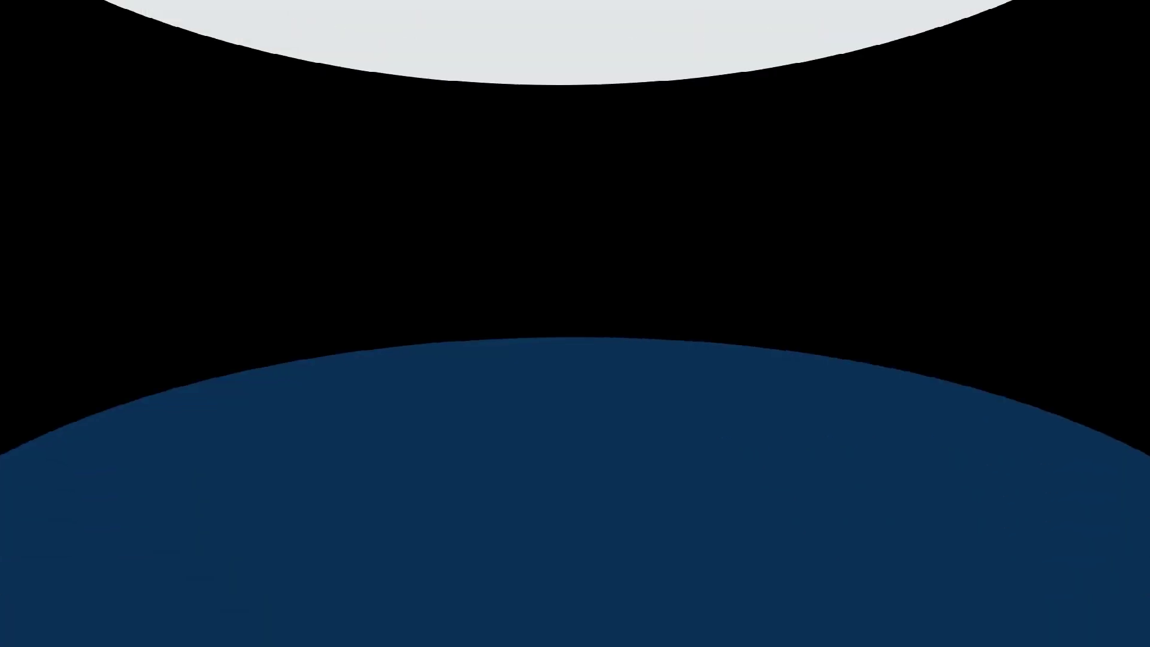